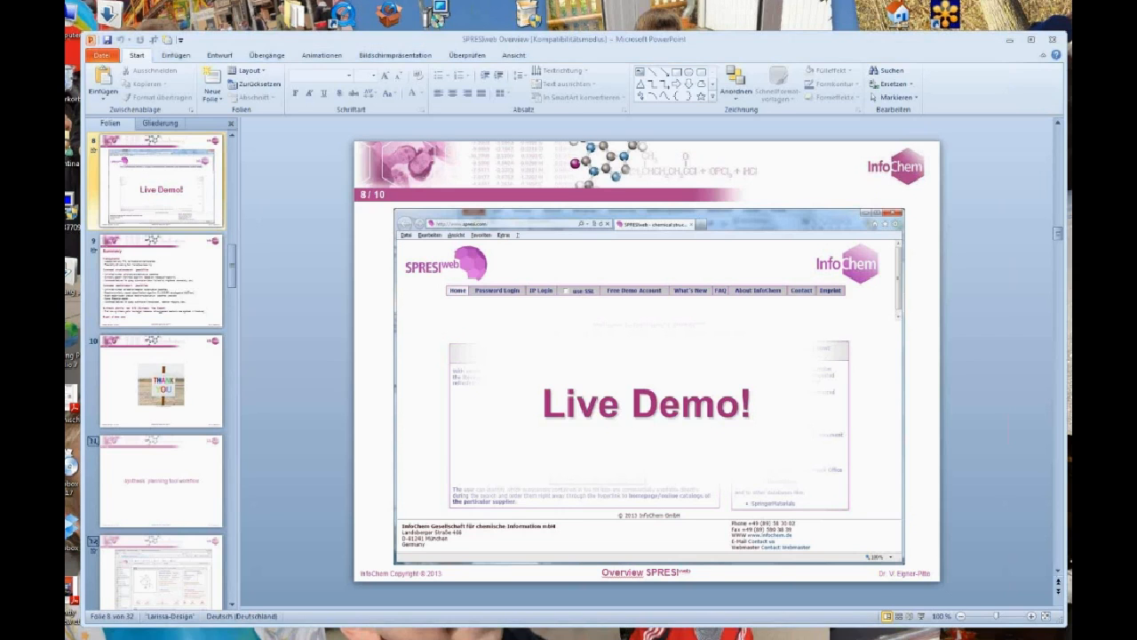
Step: Switch to the browser showing SPRESIweb and log in through the password login with the username and account password
key("alt+Tab")
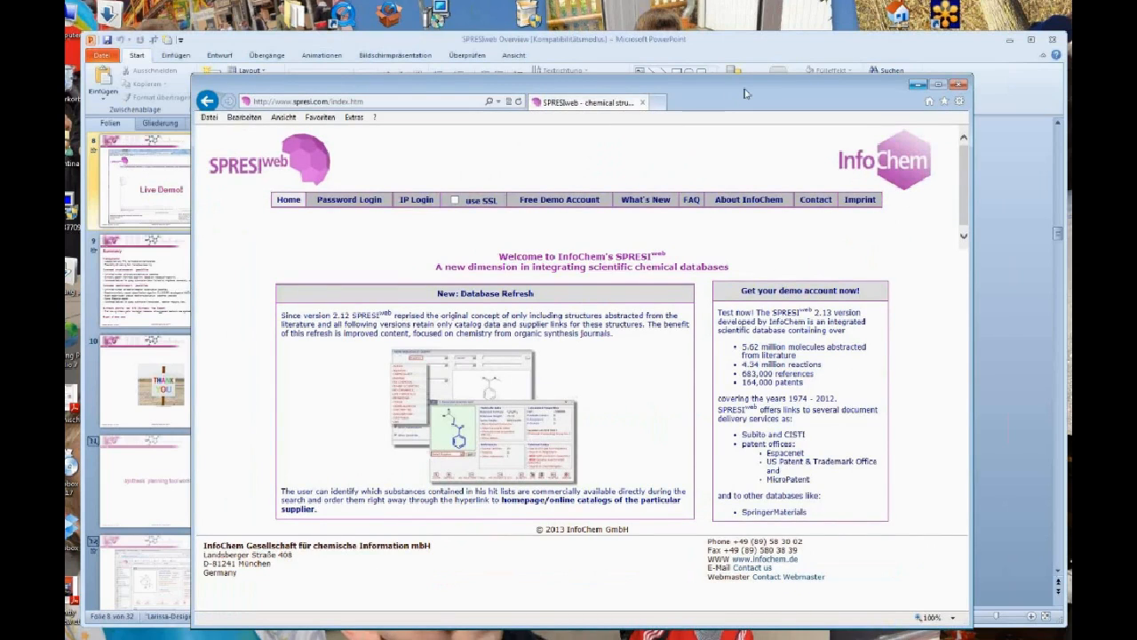
mouse_move(745, 93)
left_mouse_down()
mouse_move(771, 55)
mouse_move(765, 98)
left_mouse_up()
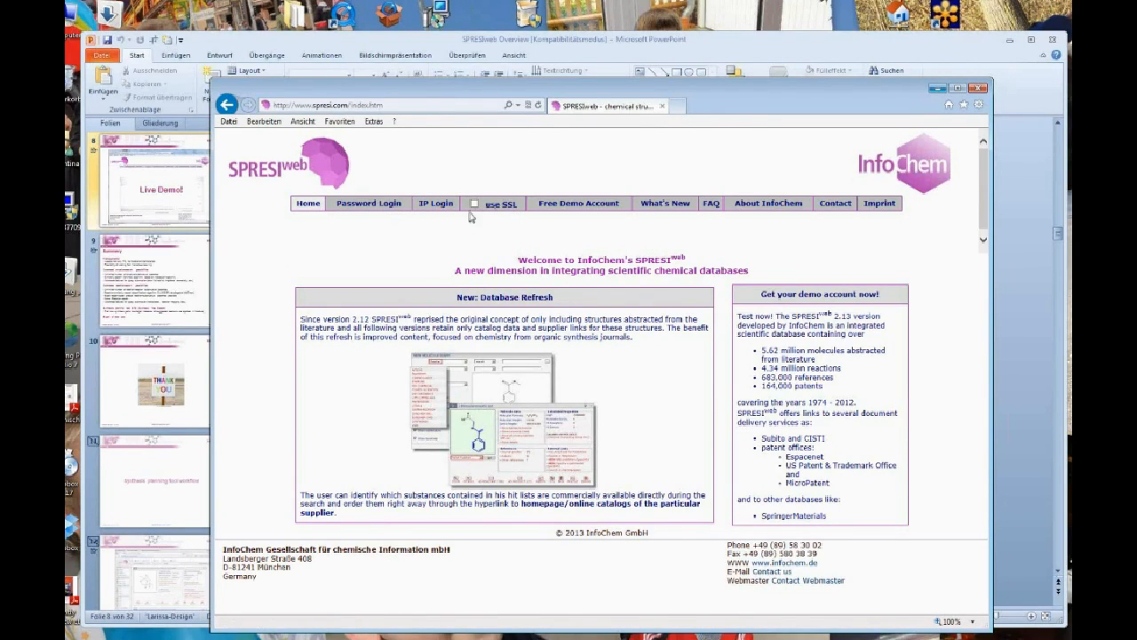
left_click(372, 208)
type("Valentina")
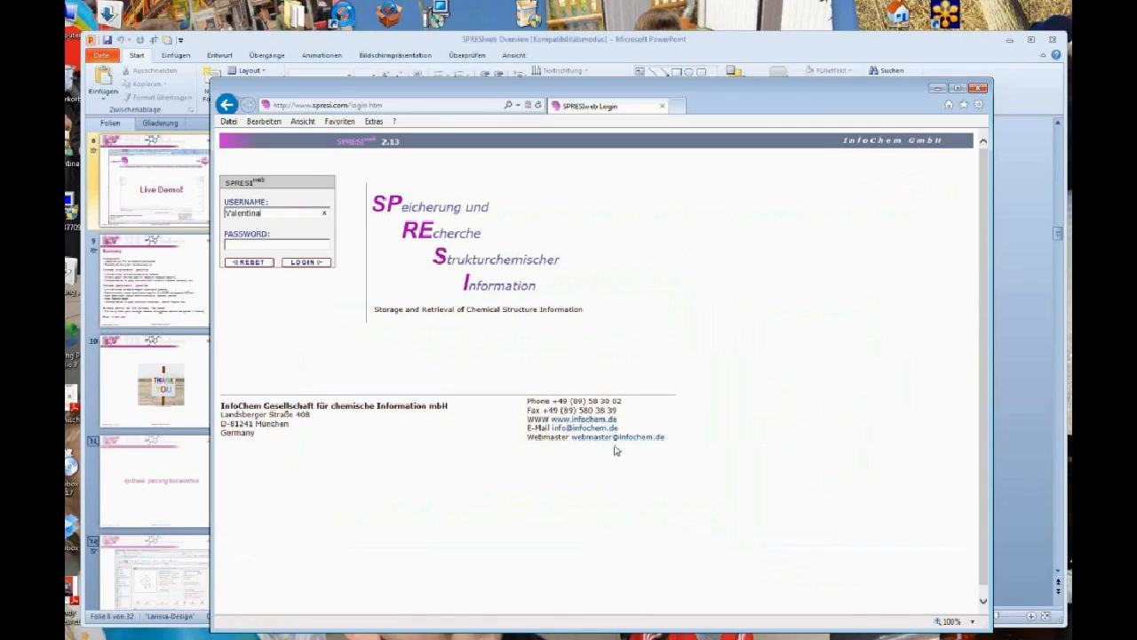
key("Tab")
type("••••••")
key("Tab")
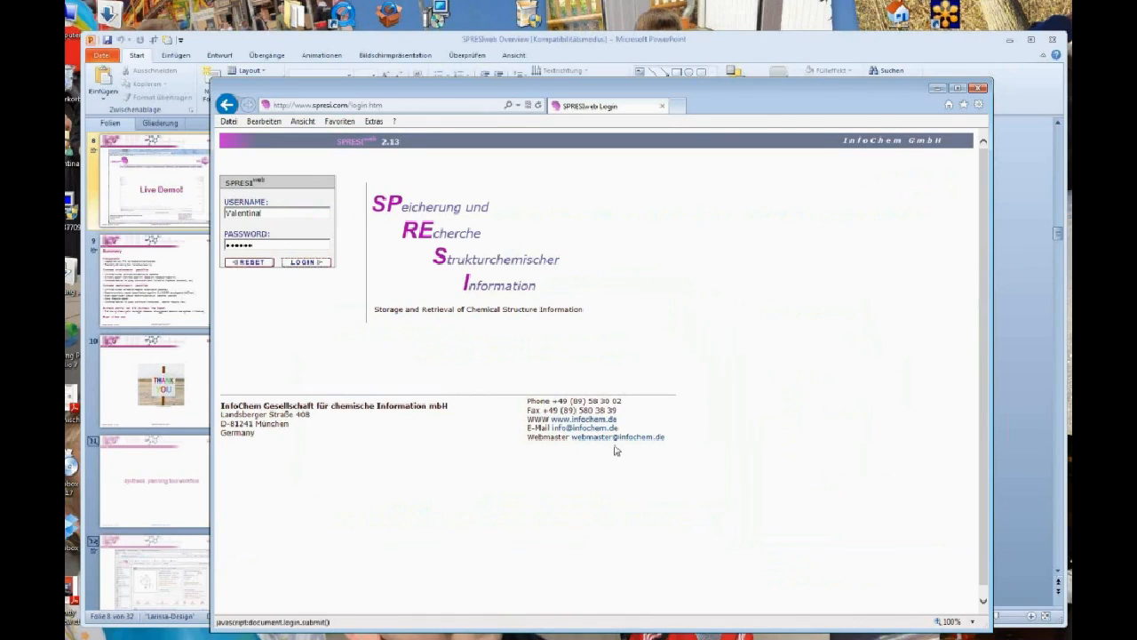
key("Return")
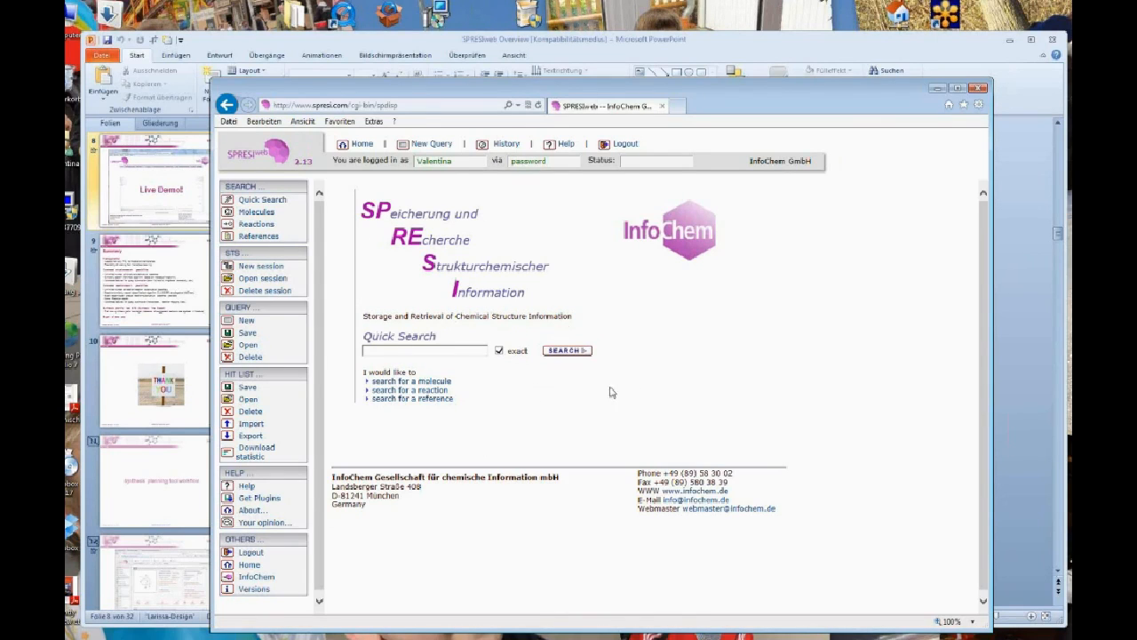
Step: Open a new molecule query and review its search fields and comparison operators, keeping Basic Index and equals
left_click(499, 351)
left_click(423, 383)
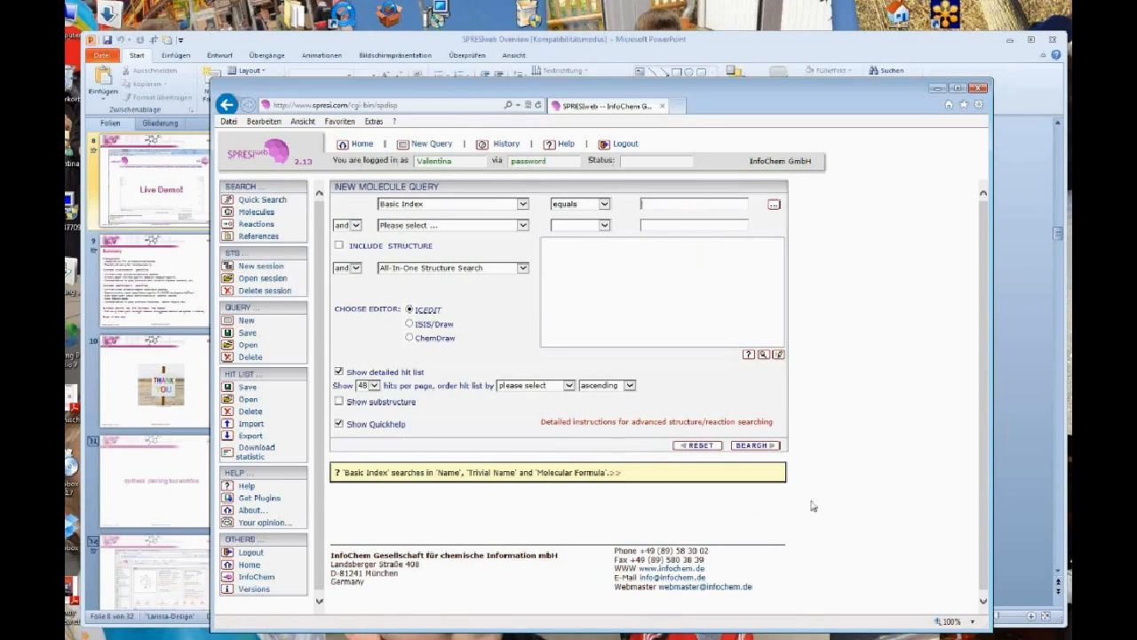
left_click(522, 204)
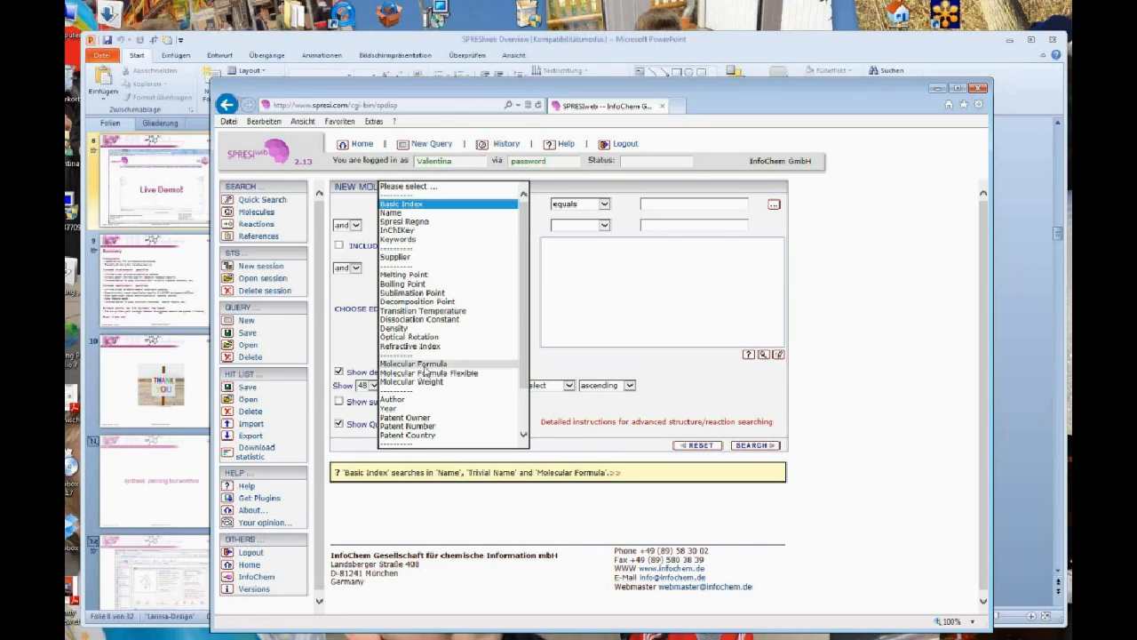
left_click_drag(524, 356, 524, 416)
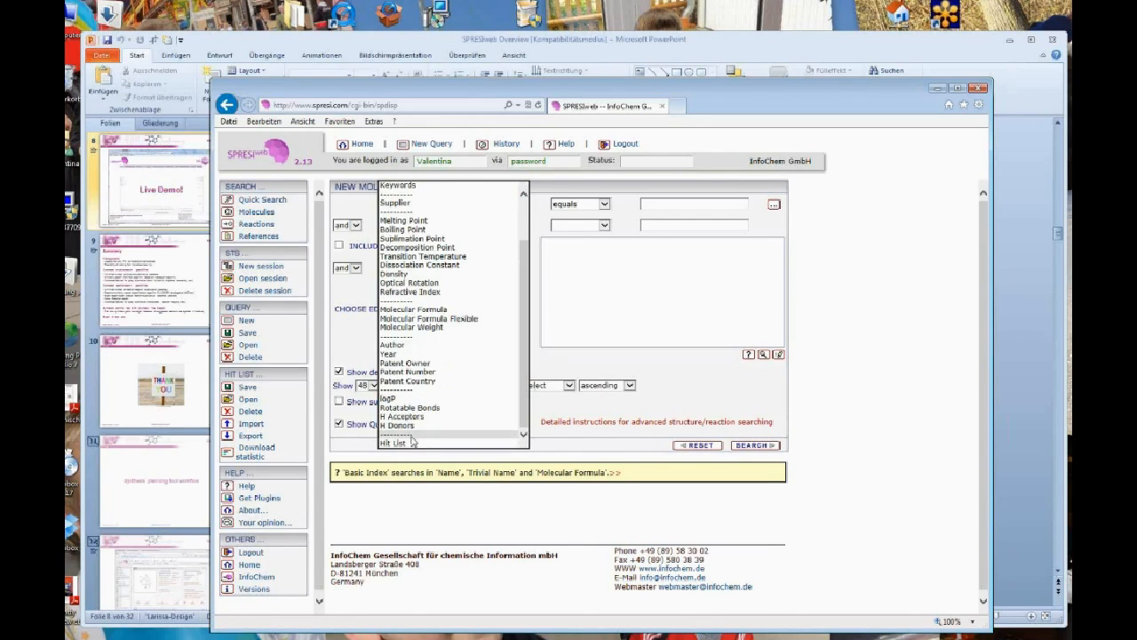
left_click_drag(525, 304, 525, 266)
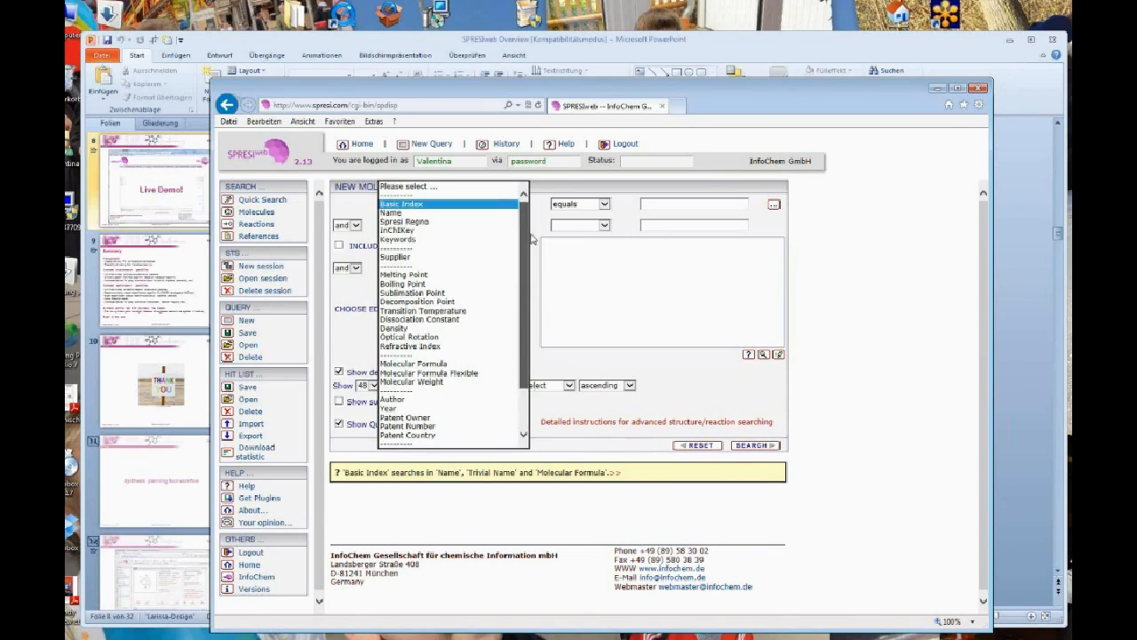
left_click(412, 203)
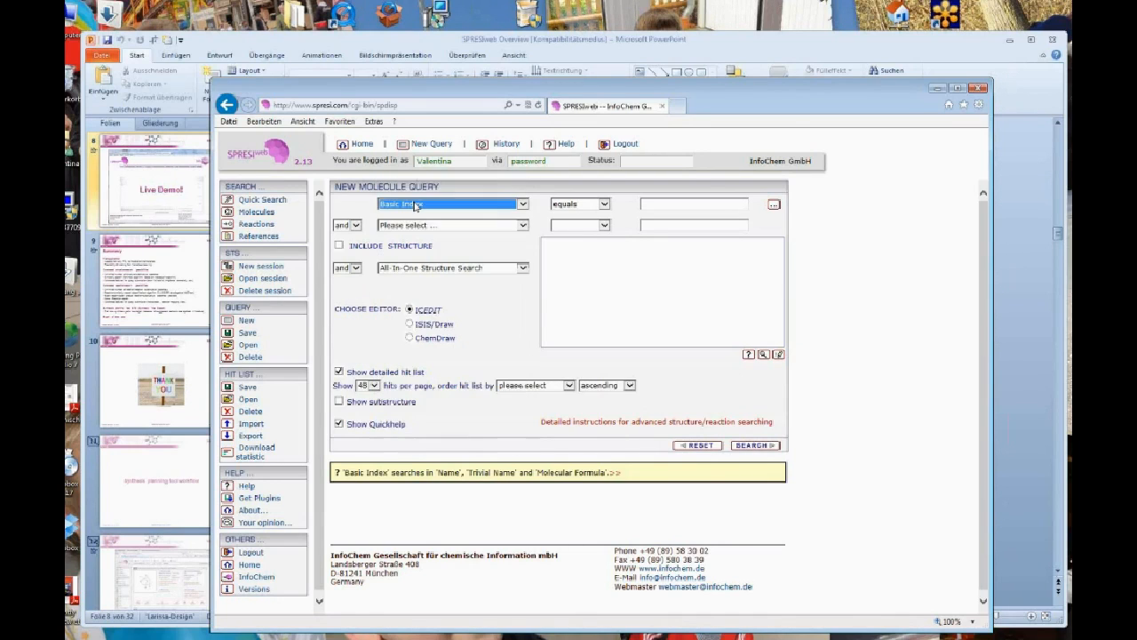
left_click(606, 204)
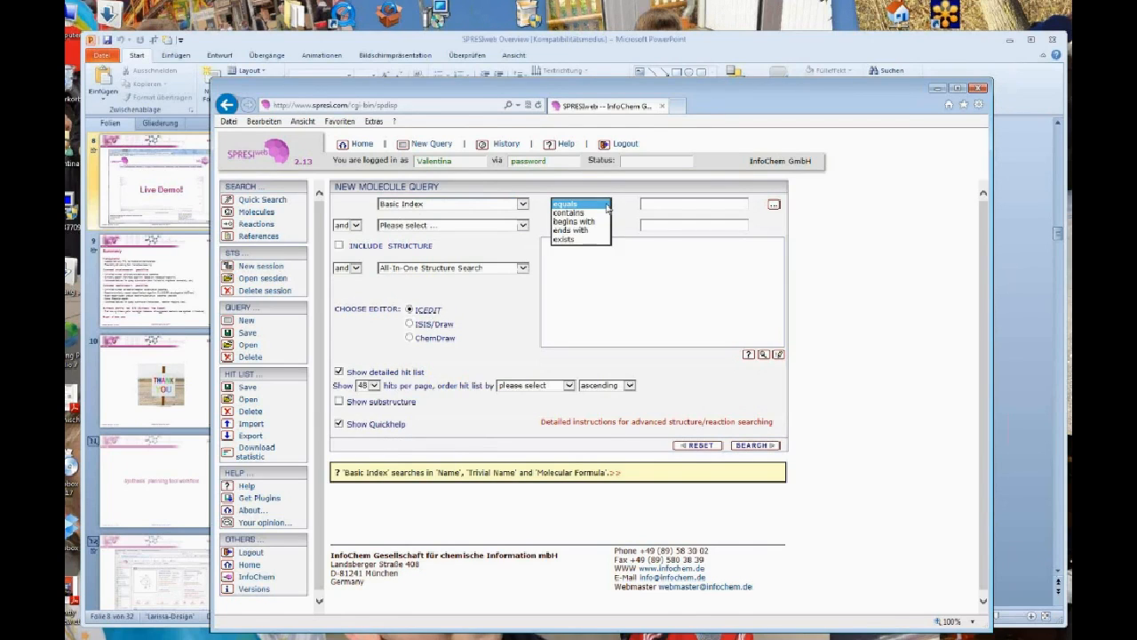
left_click(607, 206)
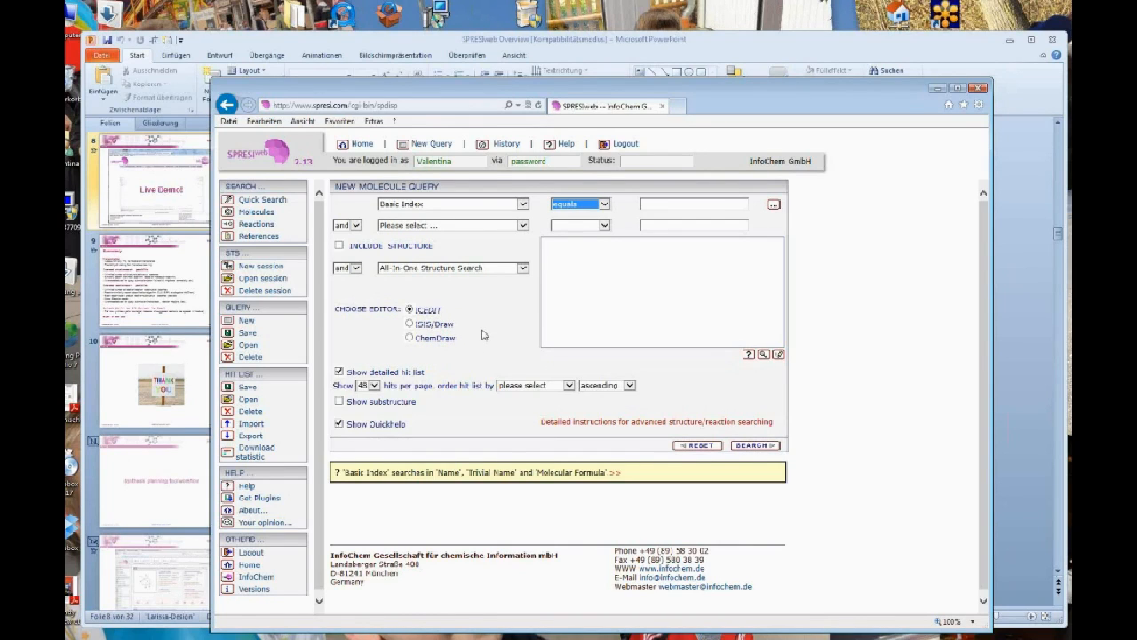
Step: Read the quick help for the Exact Structure and Flex Match search types and return to All-In-One Structure Search
left_click(523, 268)
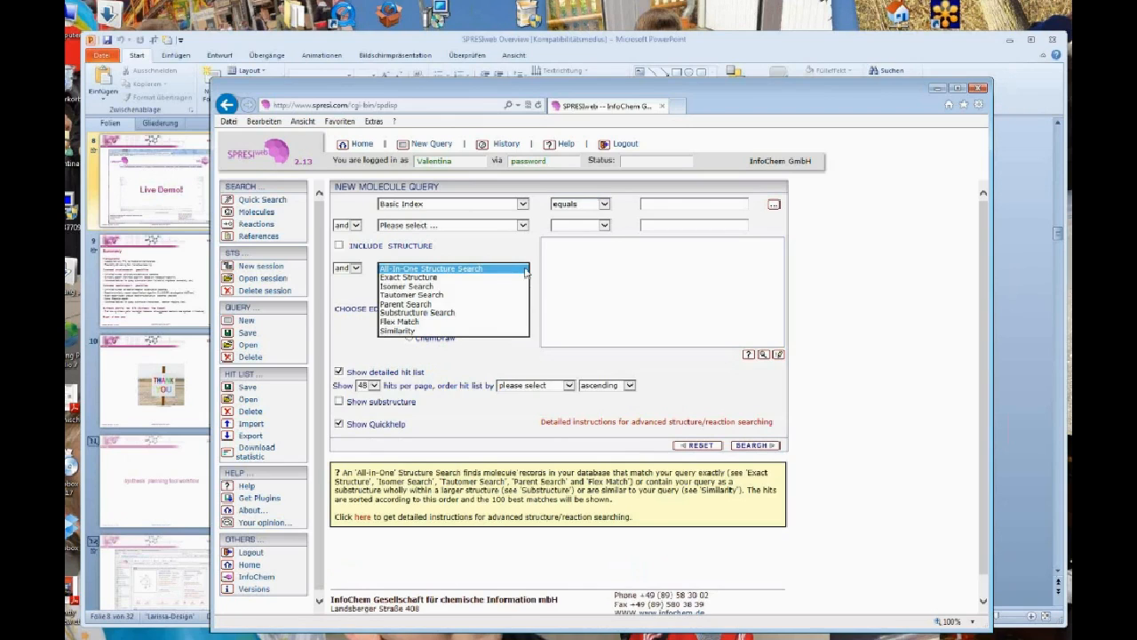
left_click(432, 278)
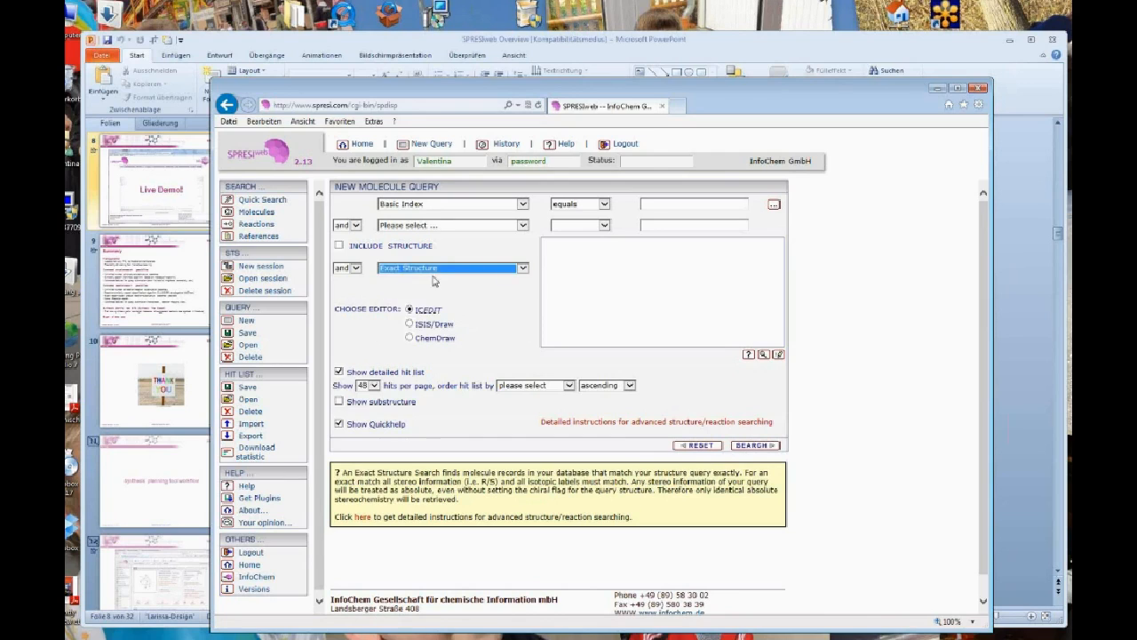
left_click(525, 269)
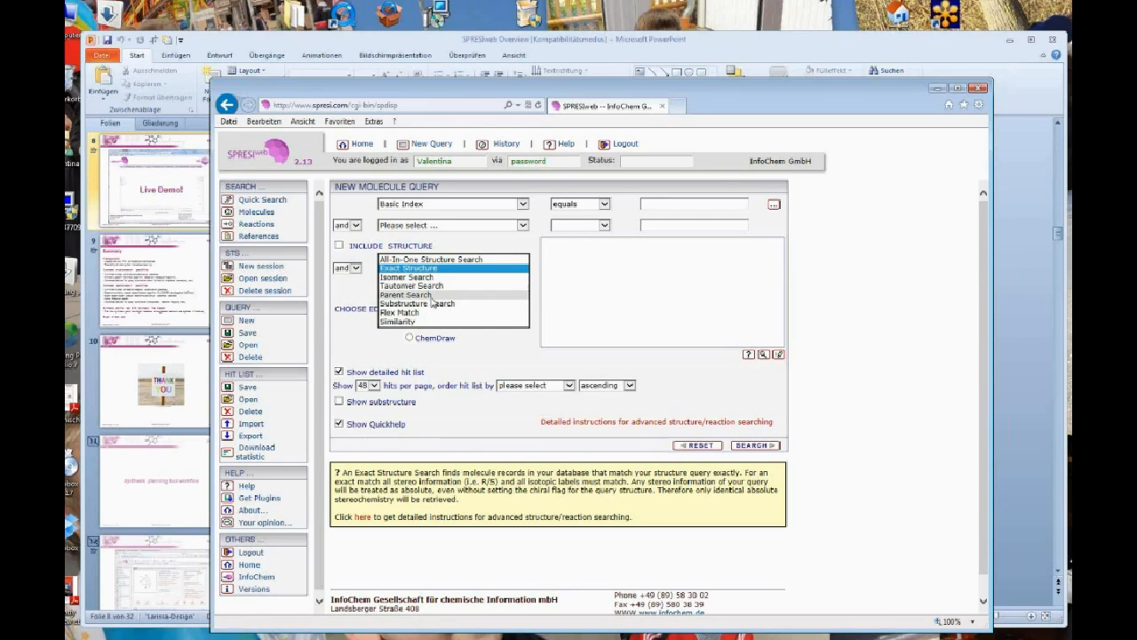
left_click(399, 312)
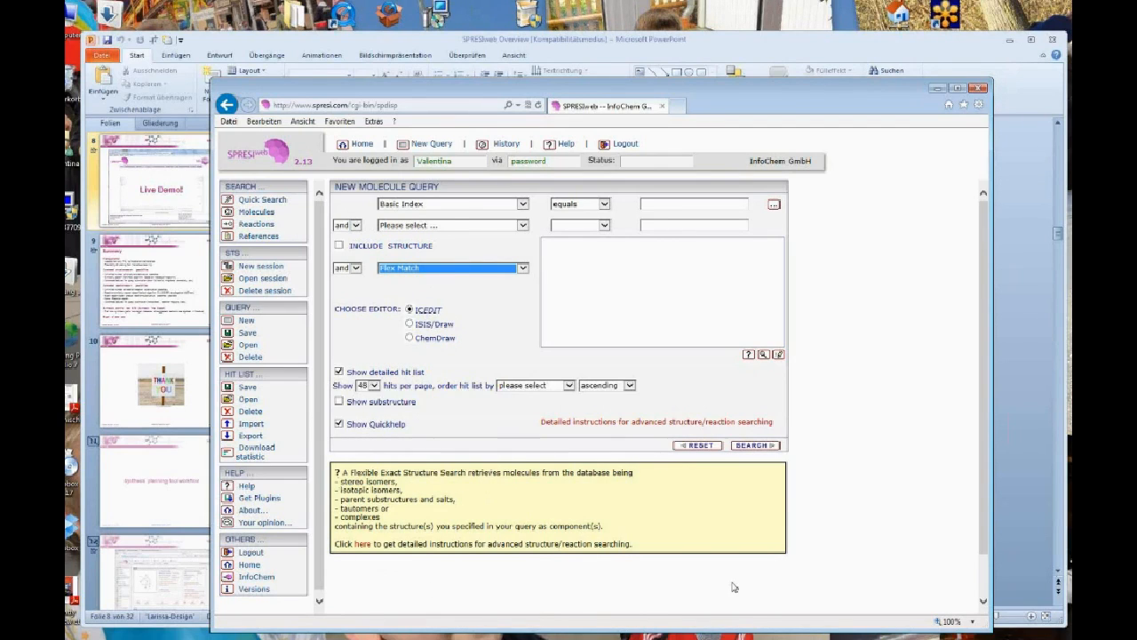
left_click(341, 425)
left_click(340, 426)
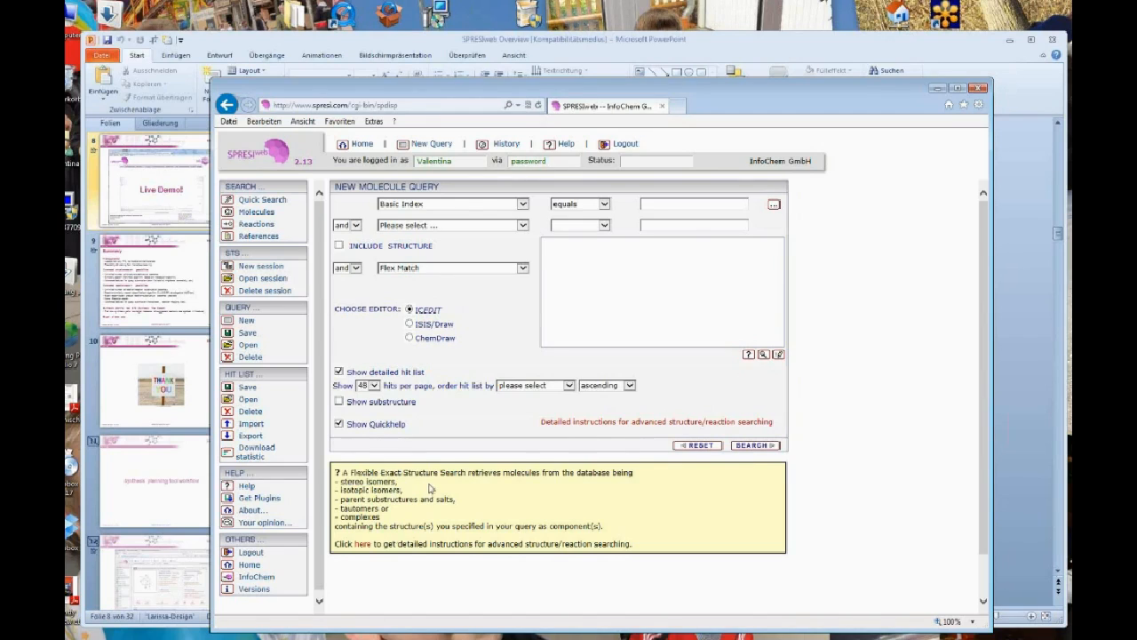
left_click(523, 268)
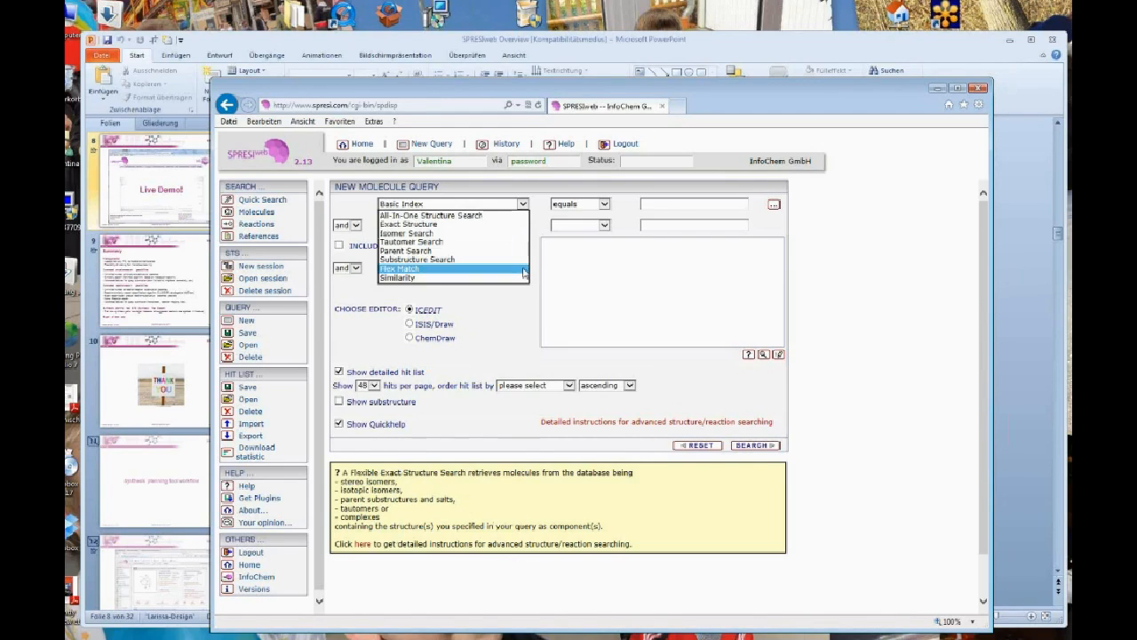
left_click(493, 215)
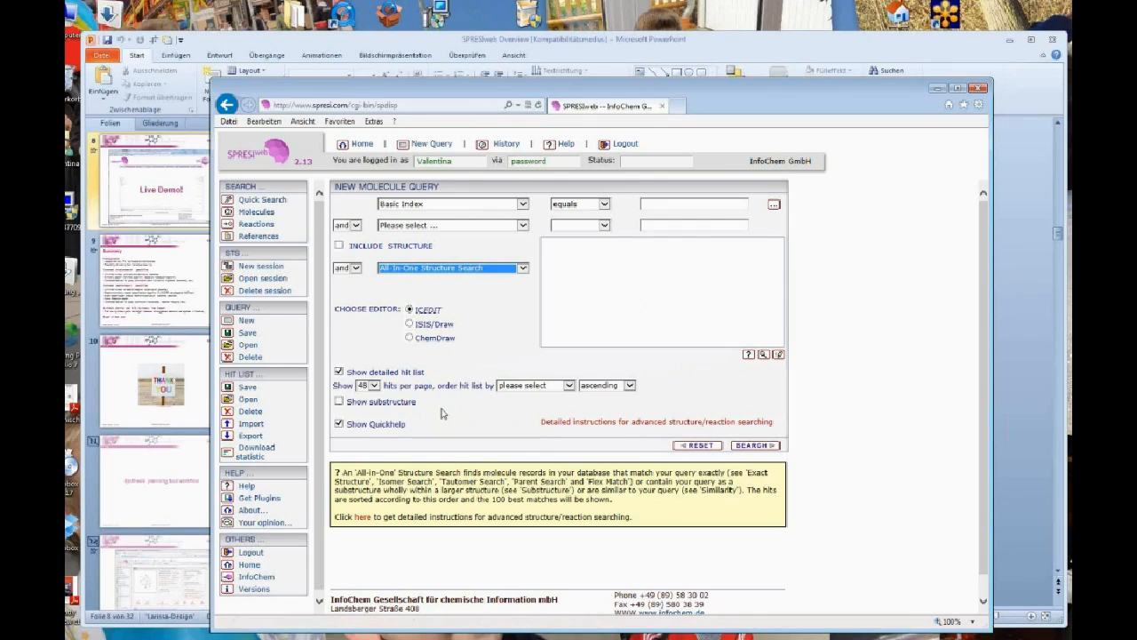
Step: Turn off the detailed hit list, set 12 hits per page without a sort property, and enable showing the substructure
left_click(339, 372)
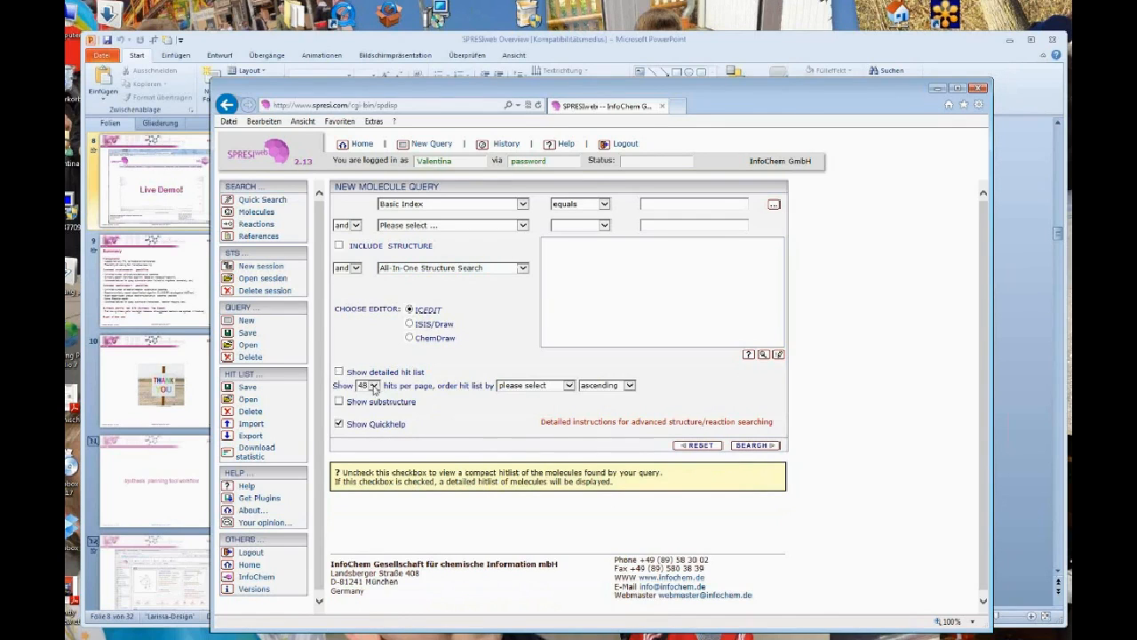
left_click(375, 385)
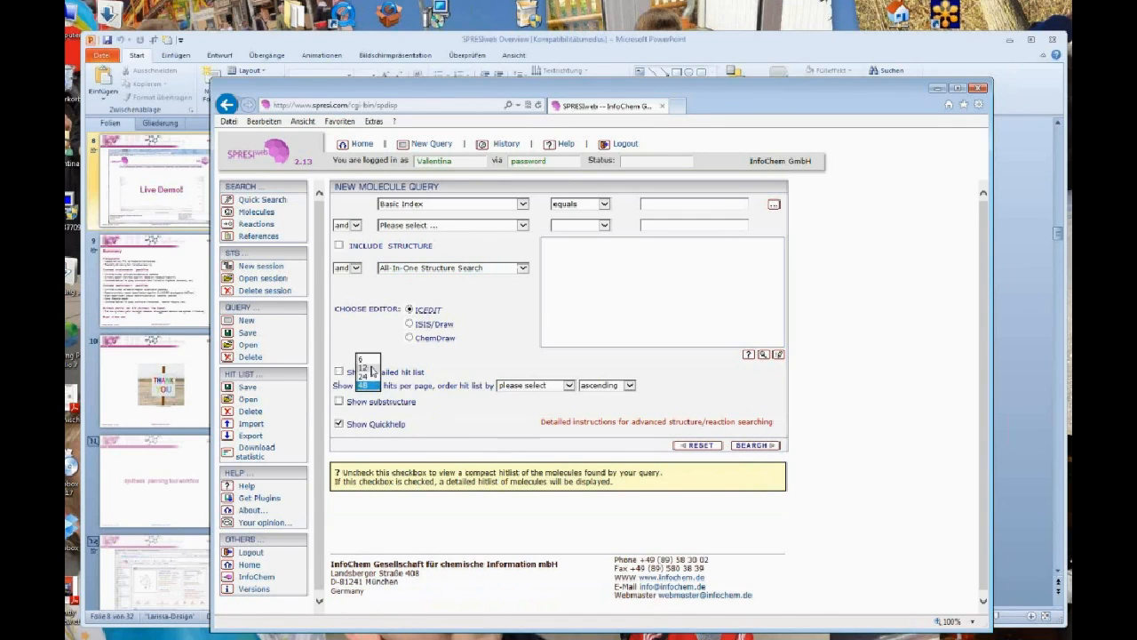
left_click(363, 367)
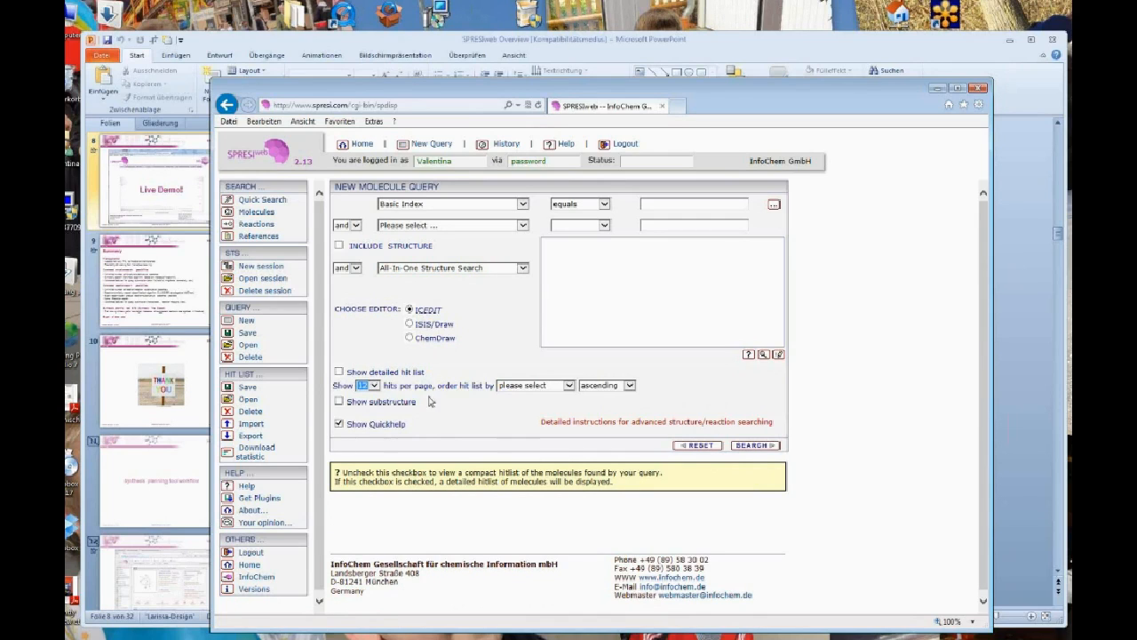
left_click(570, 388)
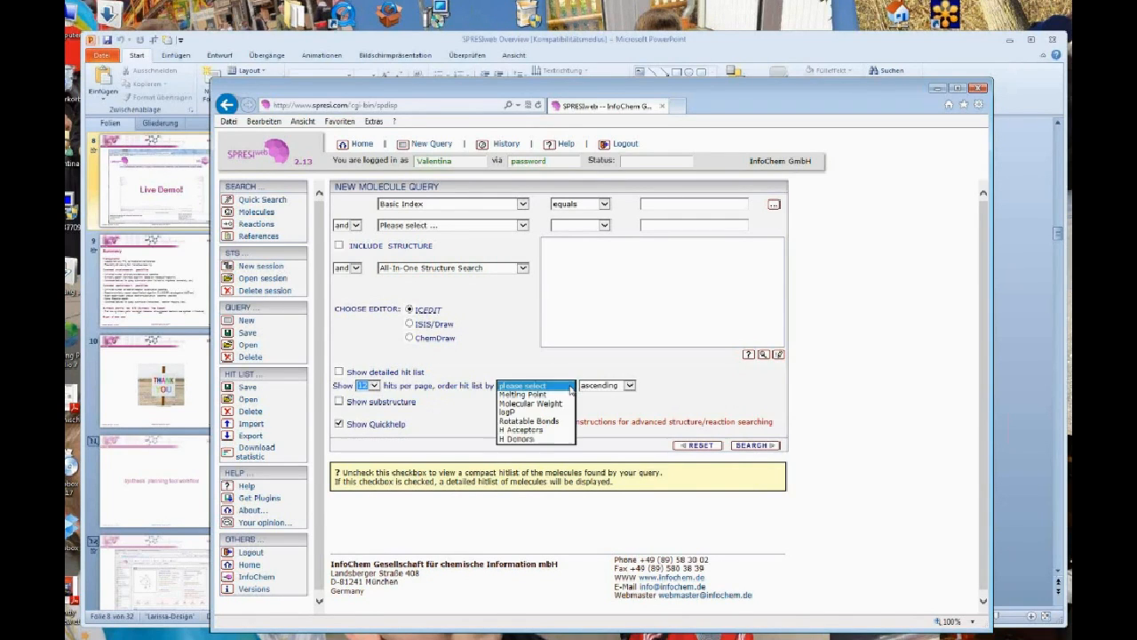
left_click(555, 396)
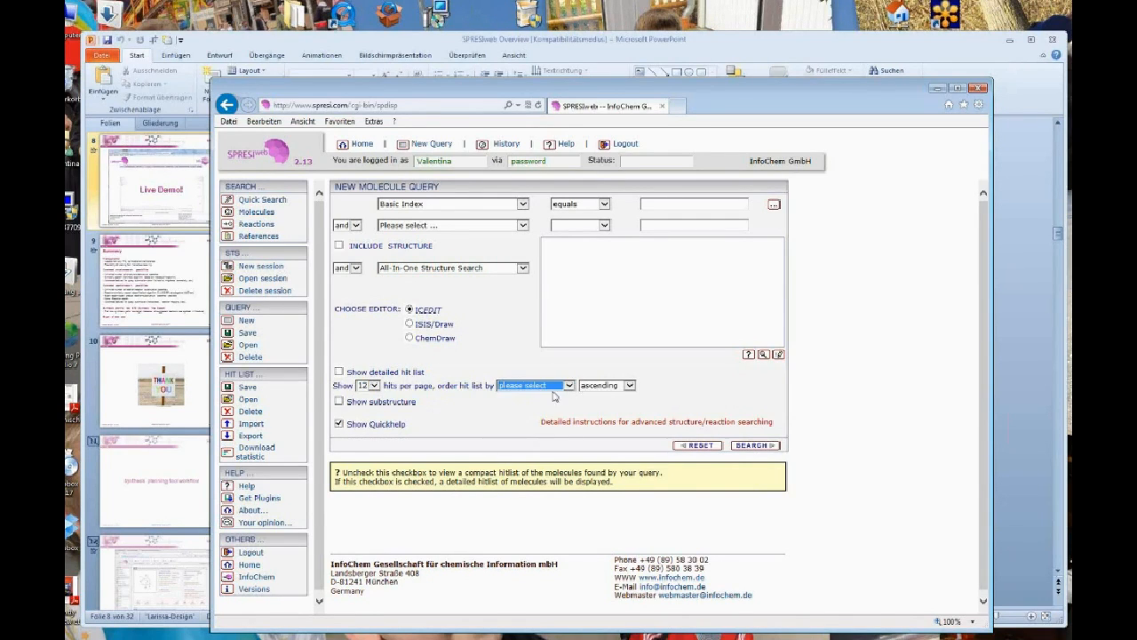
left_click(338, 402)
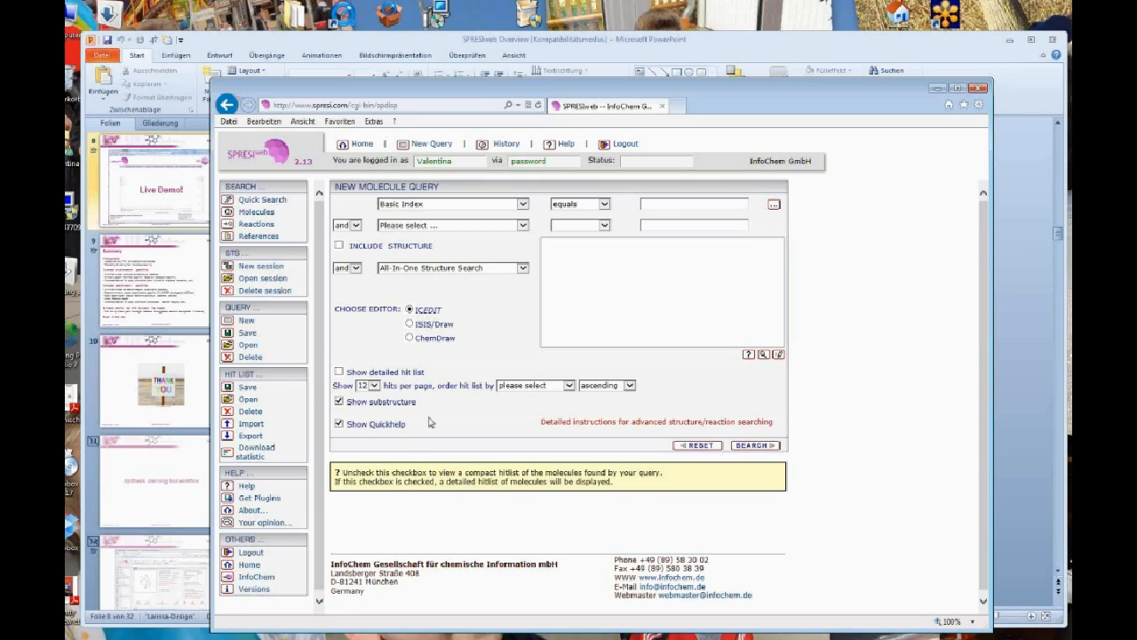
Step: Look through the detailed instructions for advanced structure/reaction searching and close the document
left_click(576, 425)
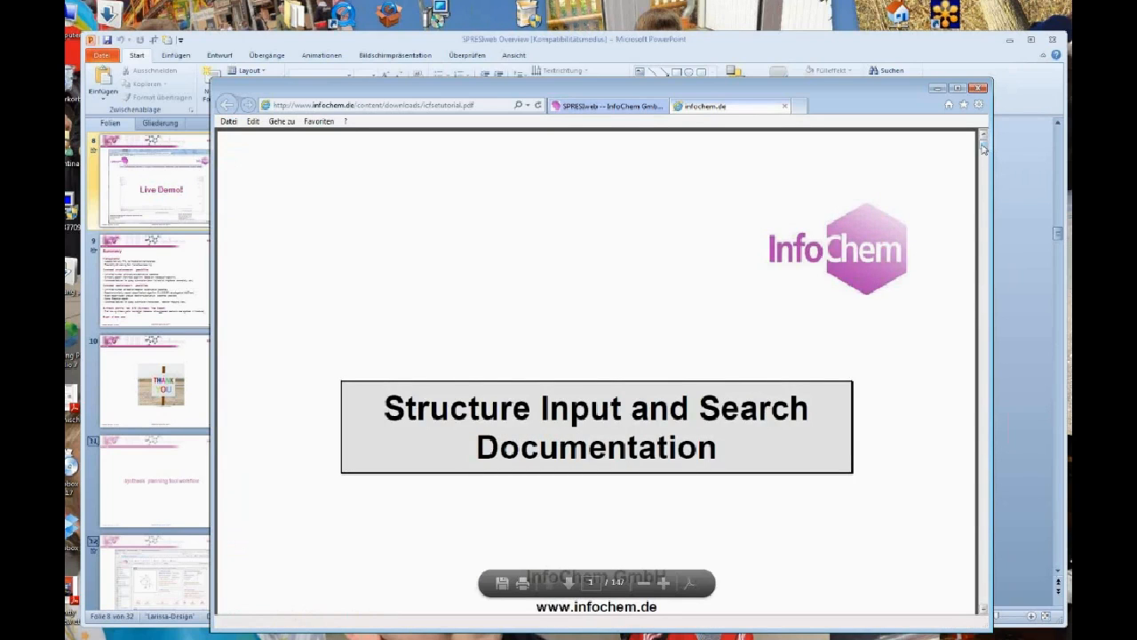
left_click_drag(983, 147, 985, 189)
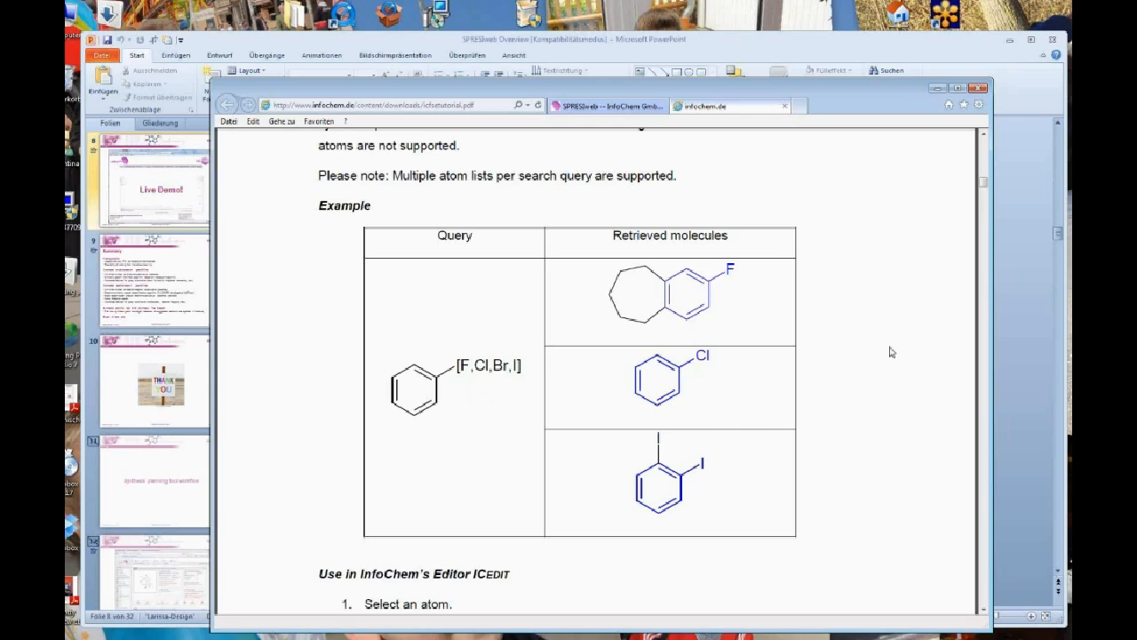
left_click(784, 107)
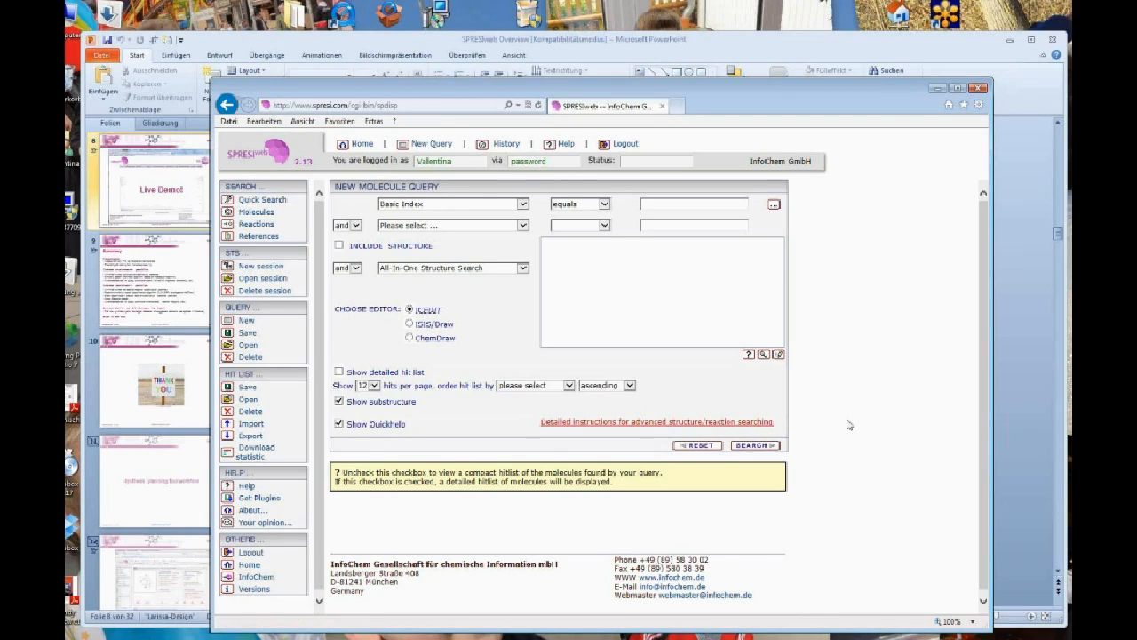
Step: Draw a benzene ring with an acetylamino group and a para oxygen in the structure editor and transfer it to the query
left_click(779, 354)
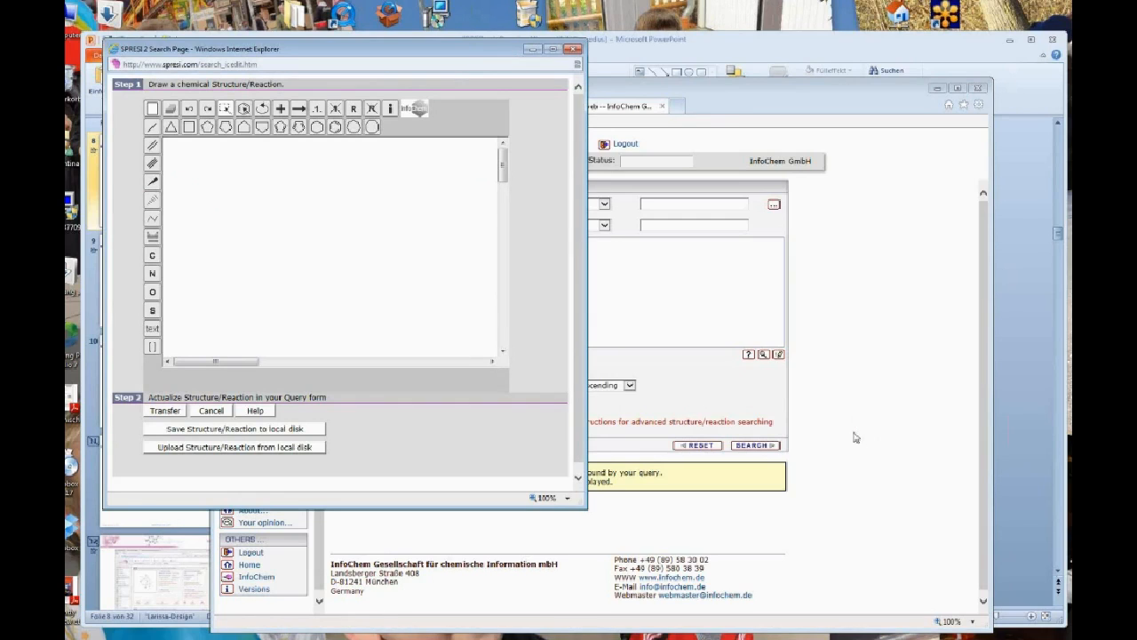
left_click(308, 254)
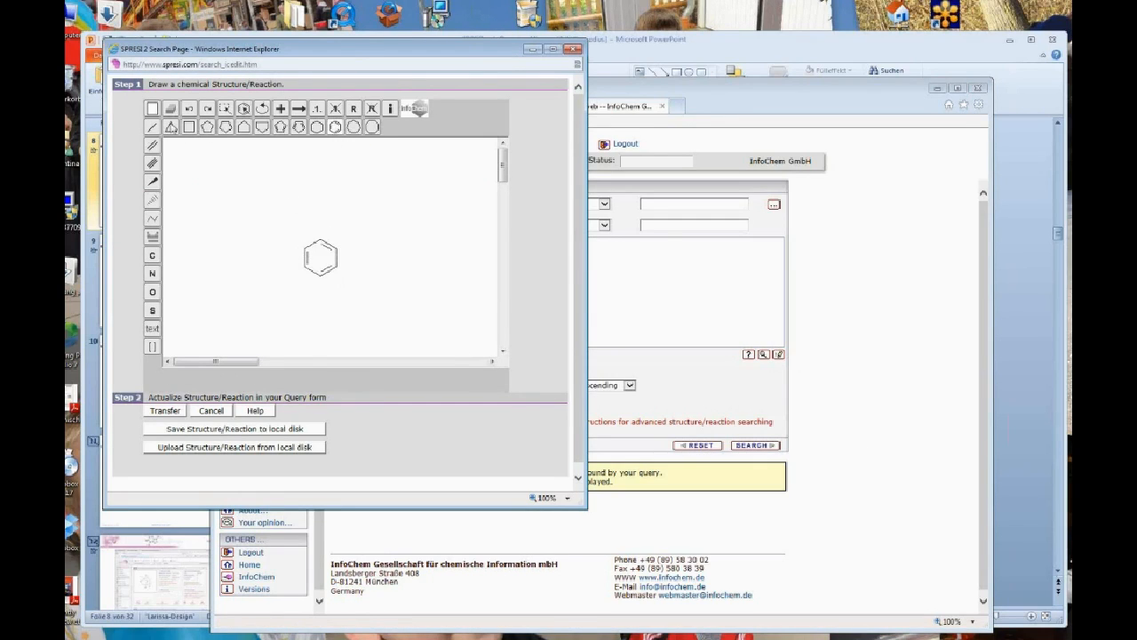
left_click(152, 127)
left_click(321, 239)
key("n")
left_click(321, 222)
left_click(336, 215)
left_click(335, 213)
left_click(192, 108)
left_click(167, 411)
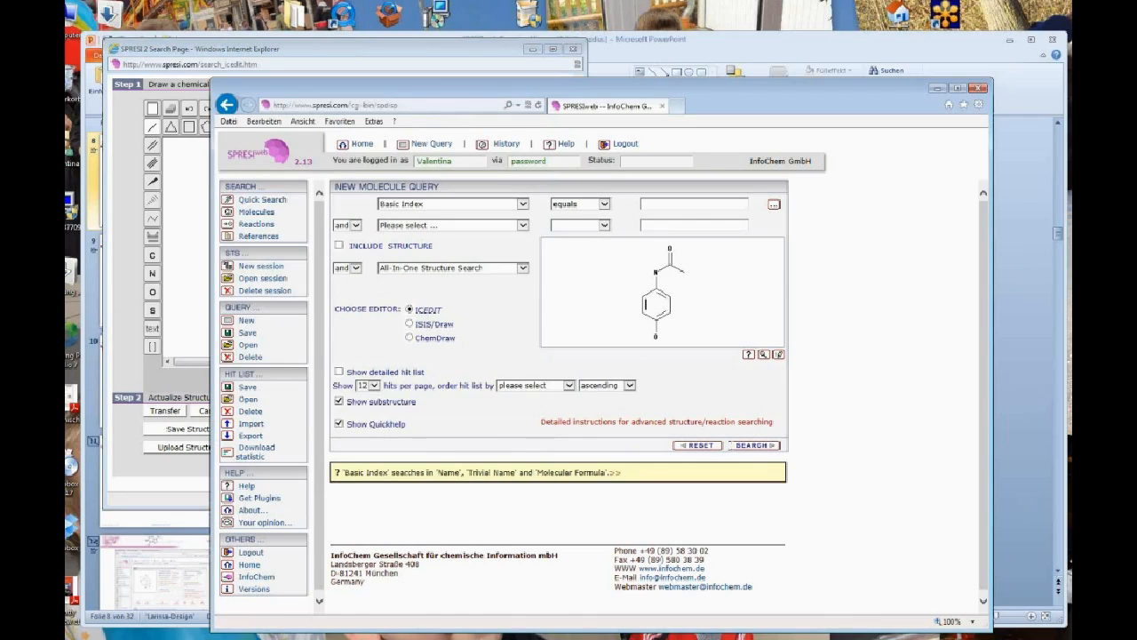
Step: Run the All-In-One structure search and look through the first page of molecule hits
left_click(757, 445)
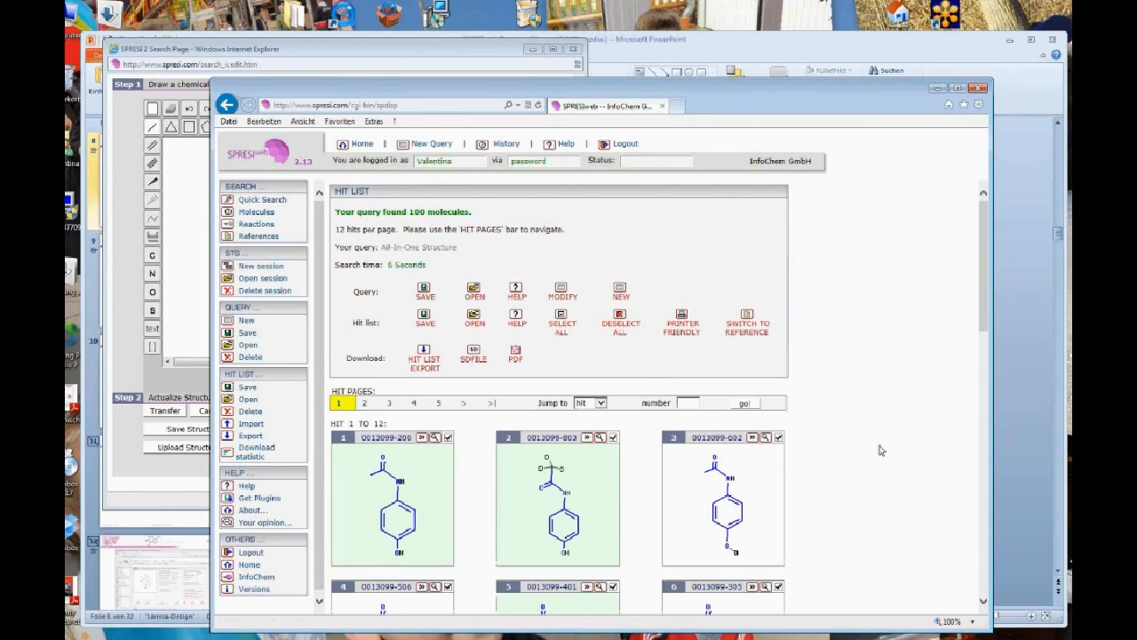
scroll(880, 451, "down", 1)
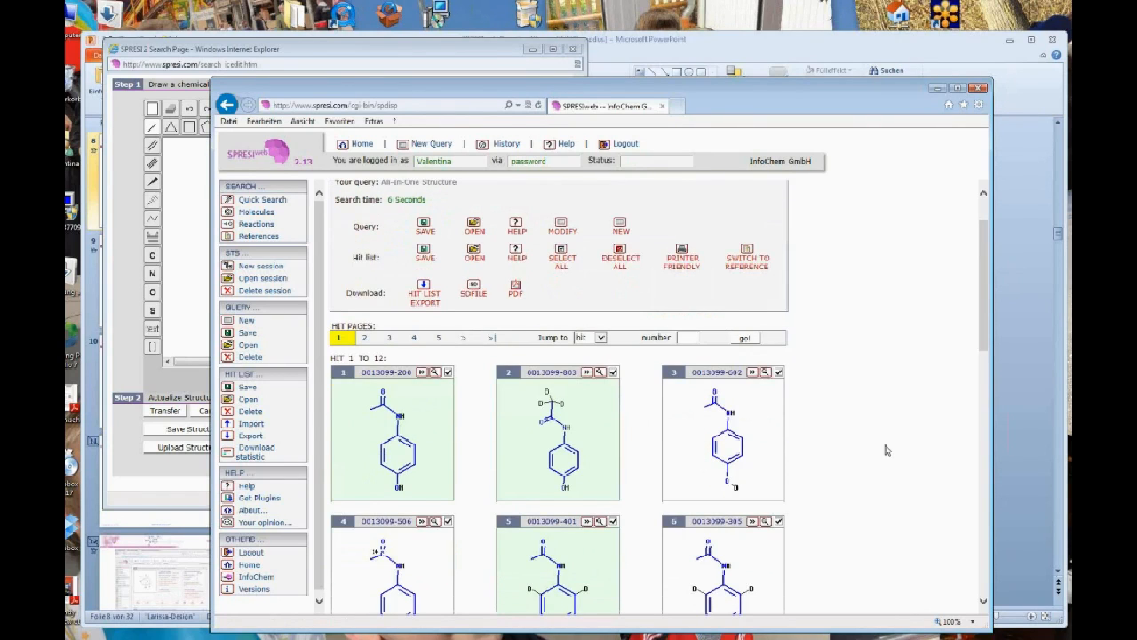
scroll(885, 451, "down", 1)
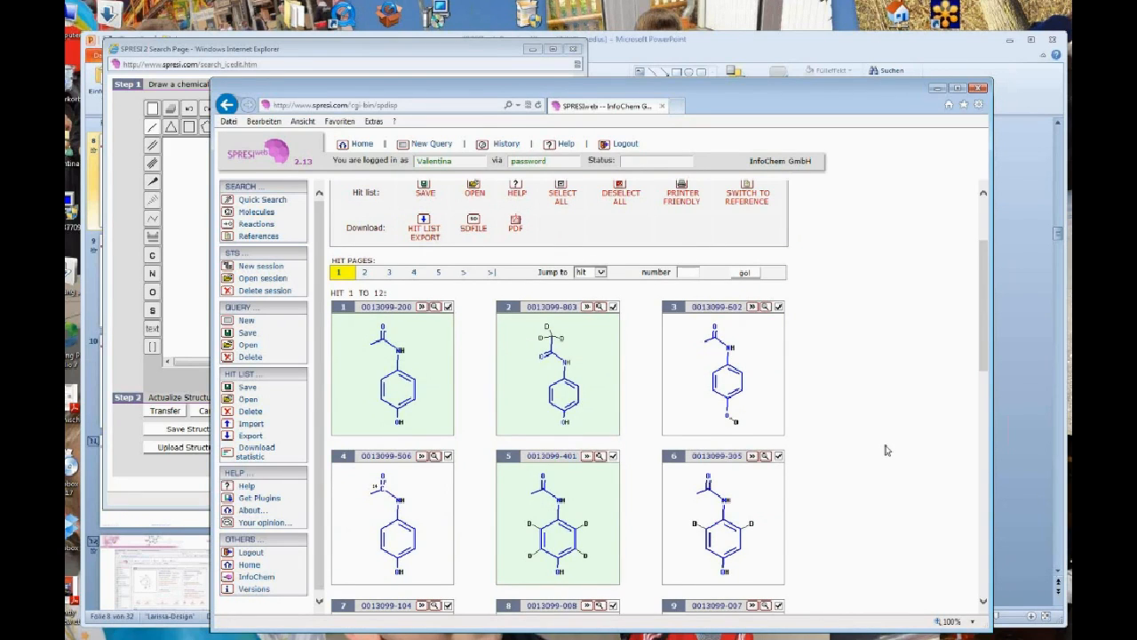
scroll(885, 450, "down", 1)
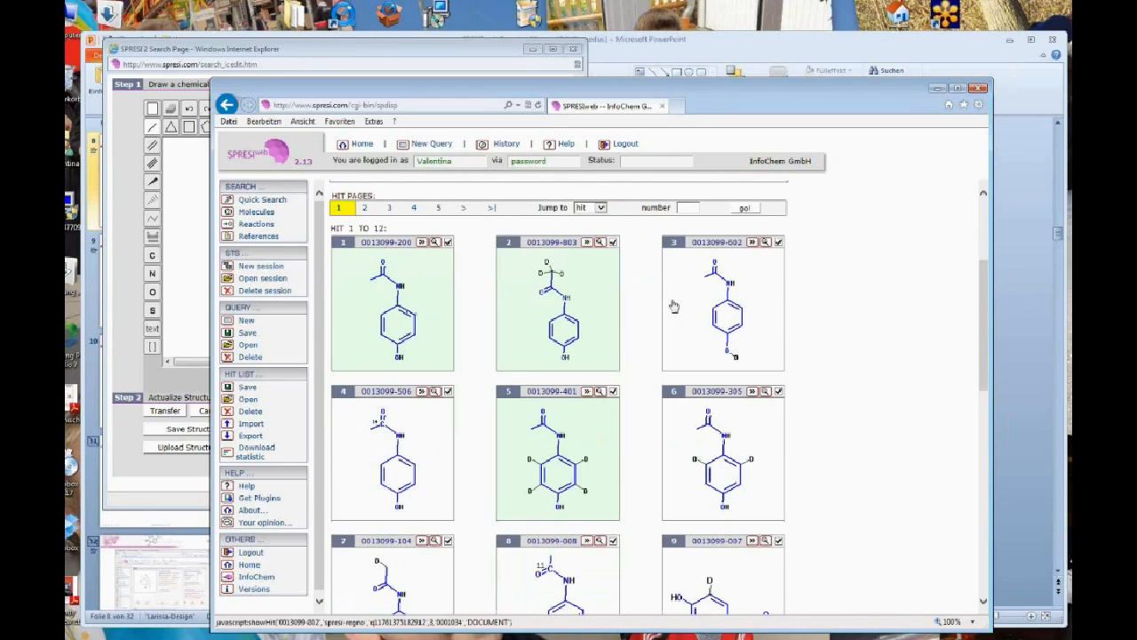
Step: Turn on the detailed hit list with 48 hits per page and rerun the All-In-One structure search
scroll(854, 387, "down", 1)
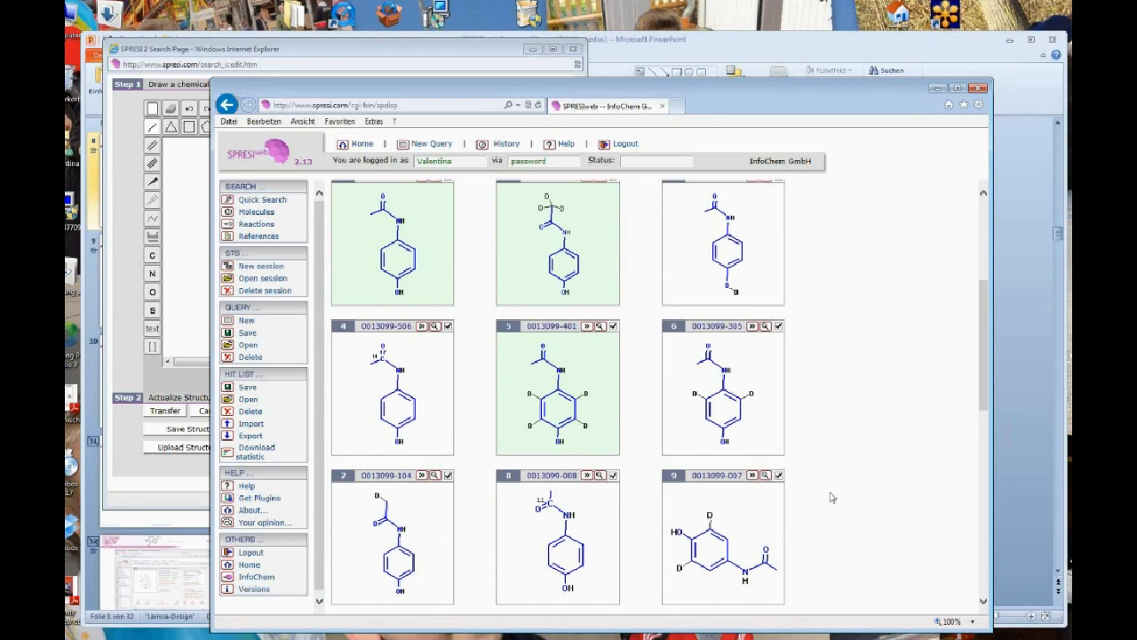
scroll(837, 499, "down", 2)
scroll(837, 499, "down", 2)
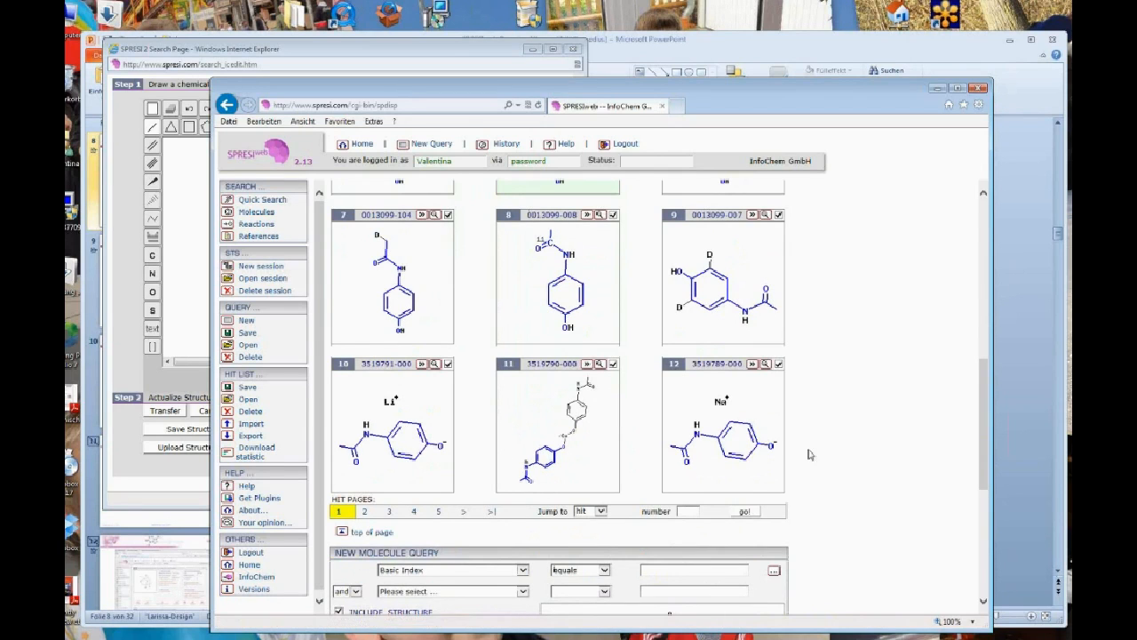
scroll(810, 497, "down", 5)
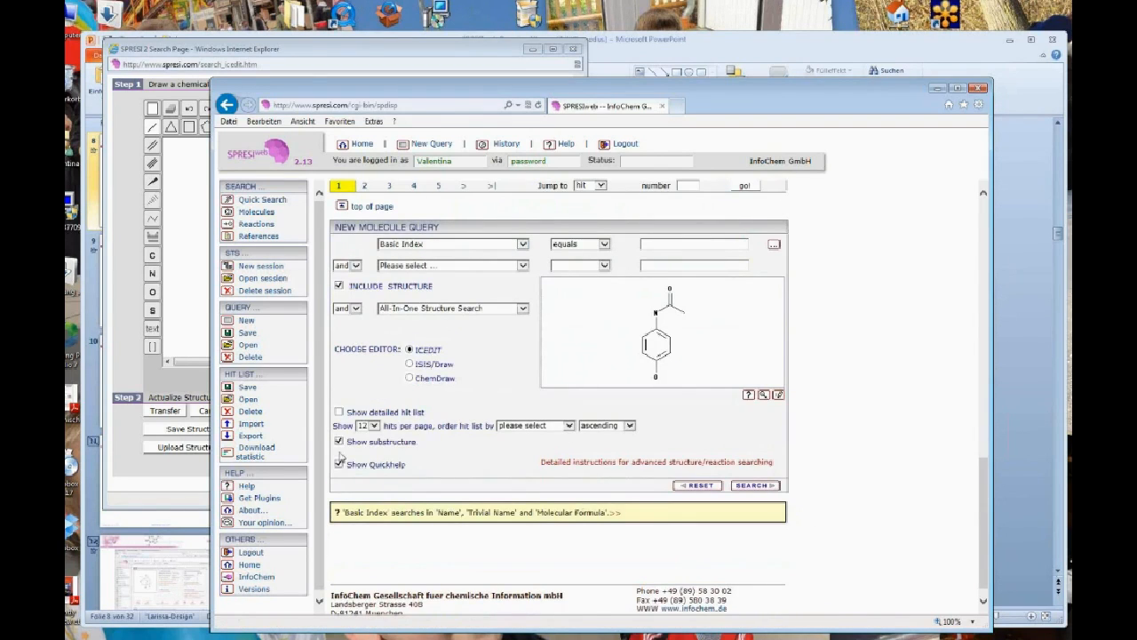
left_click(339, 411)
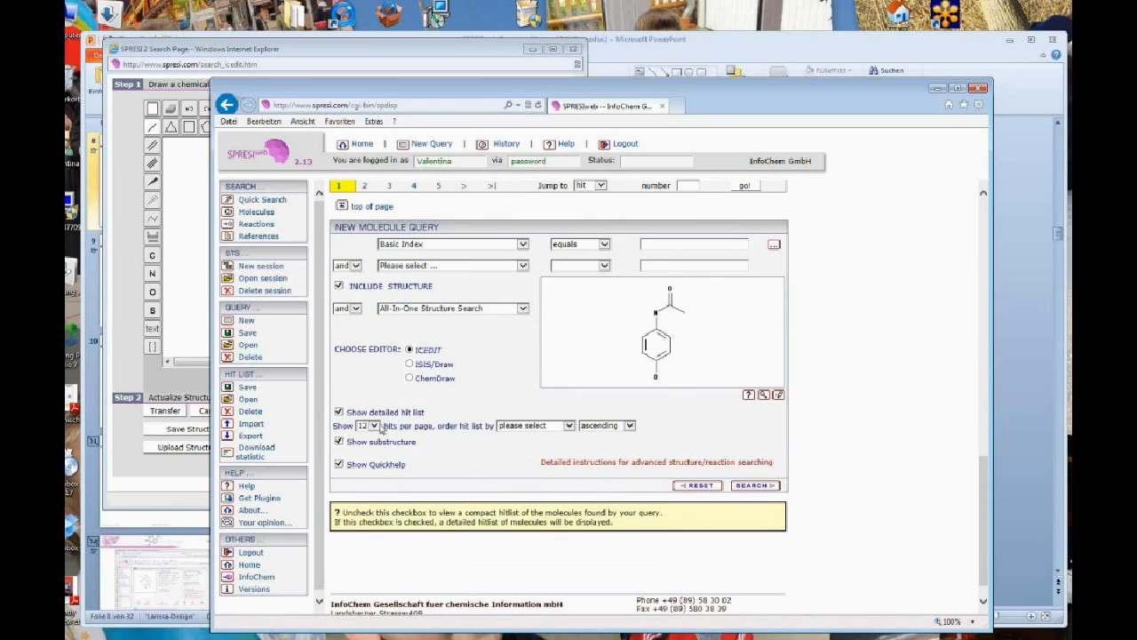
left_click(375, 425)
left_click(363, 442)
left_click(748, 488)
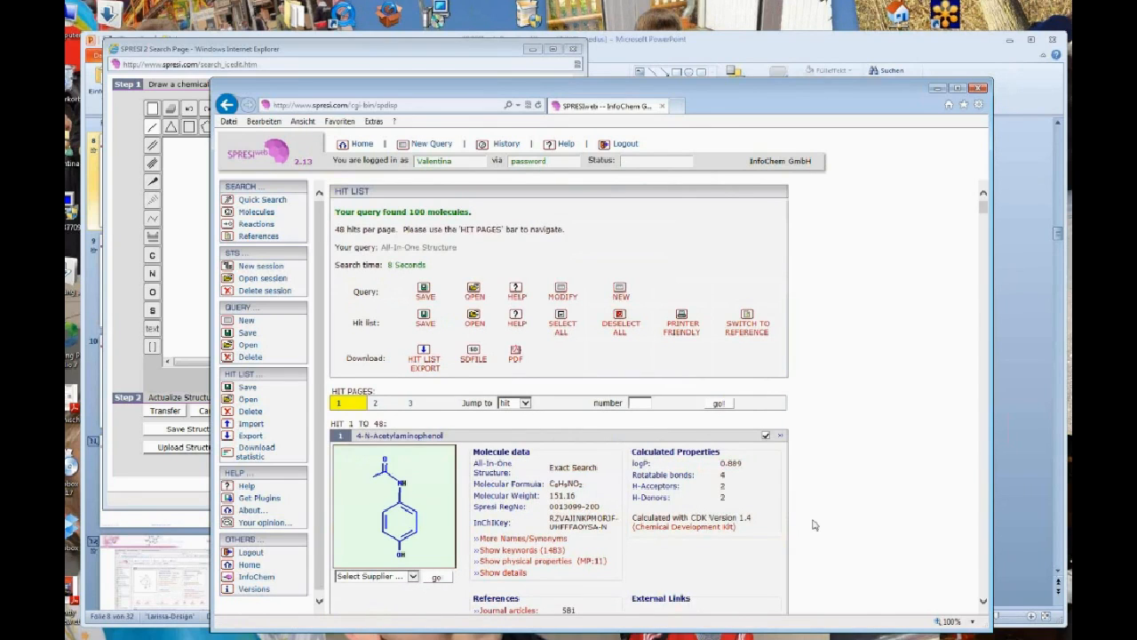
Step: Examine the molecule data and All-In-One match type of the first two detailed hits
scroll(813, 525, "down", 1)
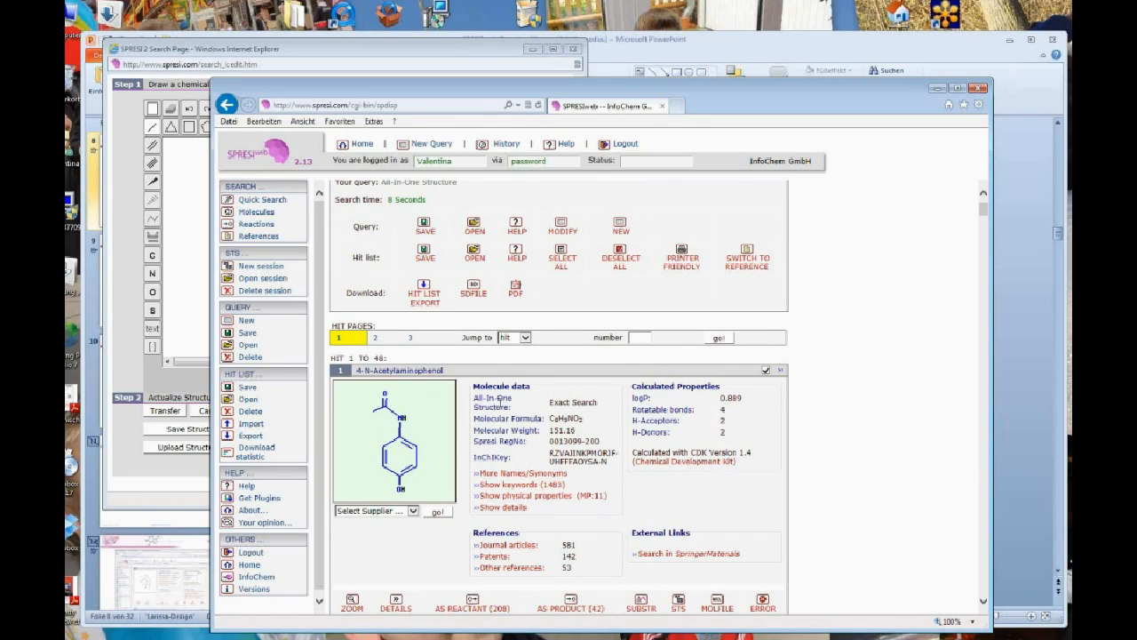
left_click_drag(555, 402, 597, 403)
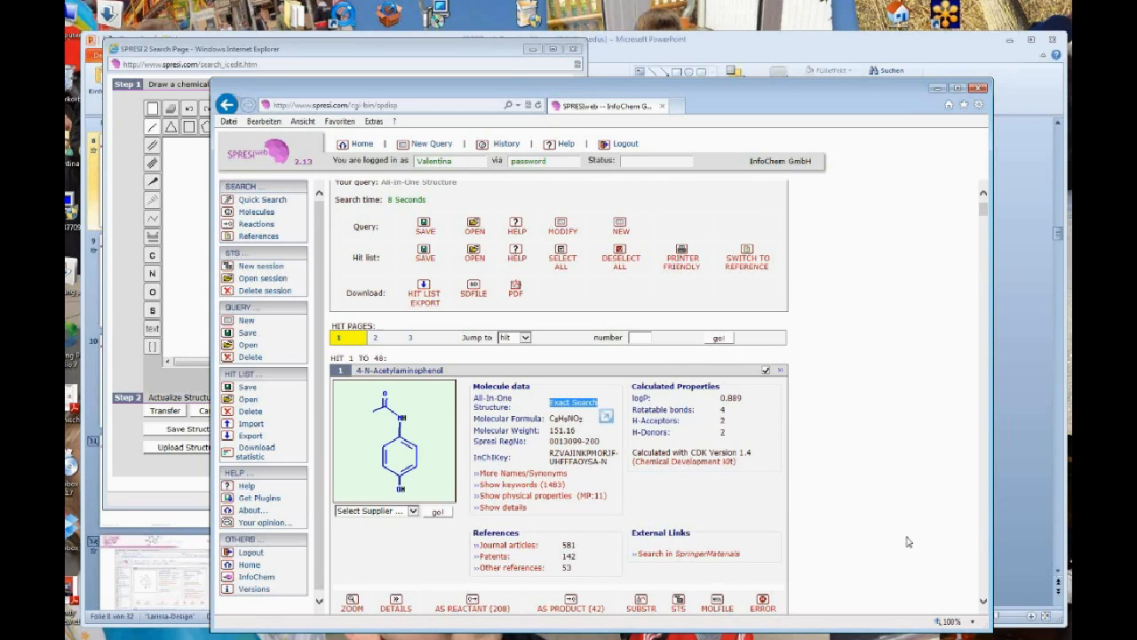
scroll(908, 542, "down", 3)
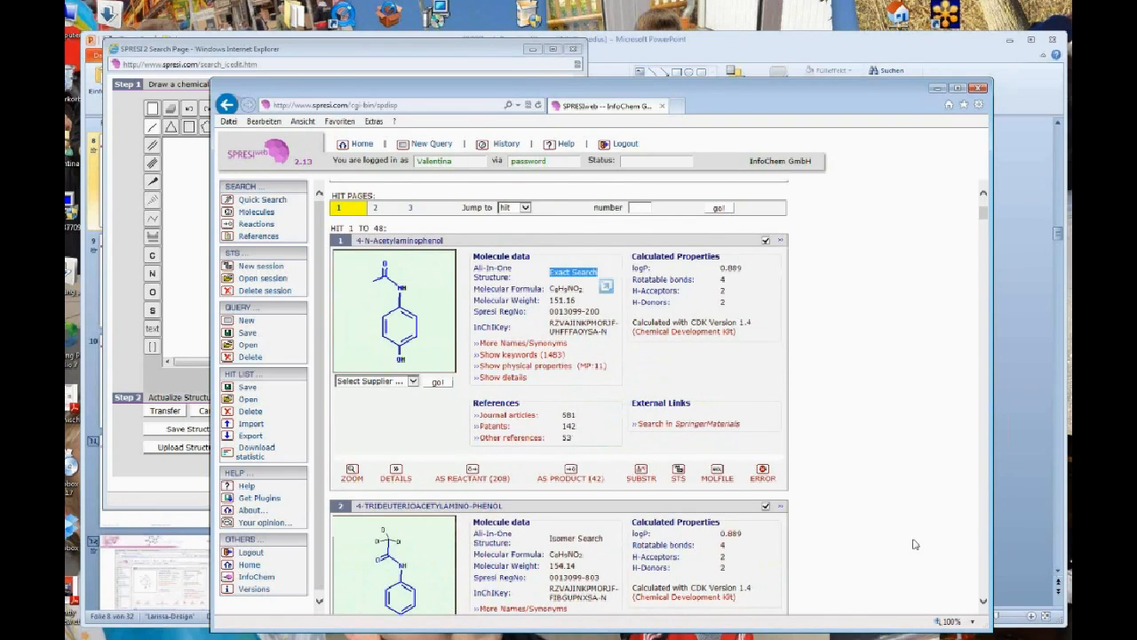
scroll(915, 544, "down", 3)
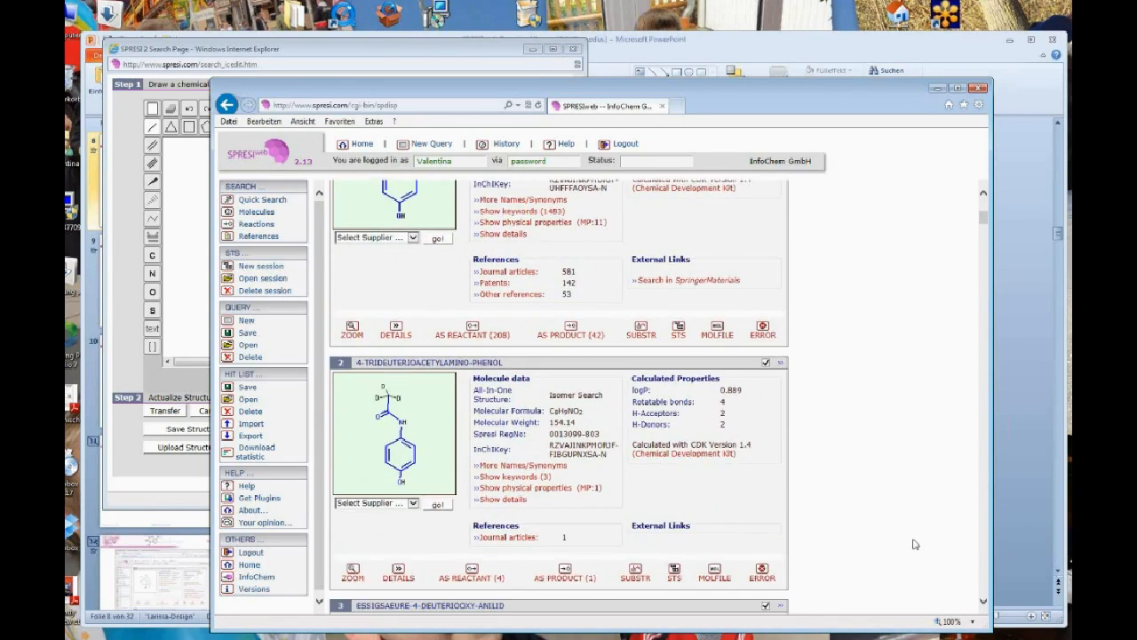
scroll(915, 544, "down", 1)
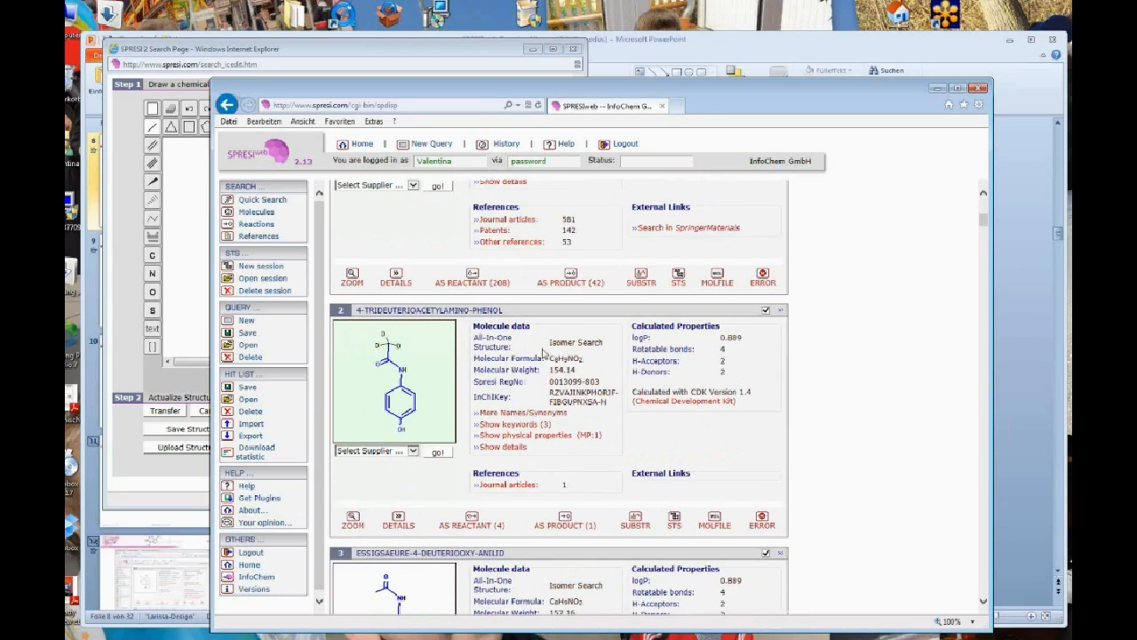
scroll(842, 589, "down", 5)
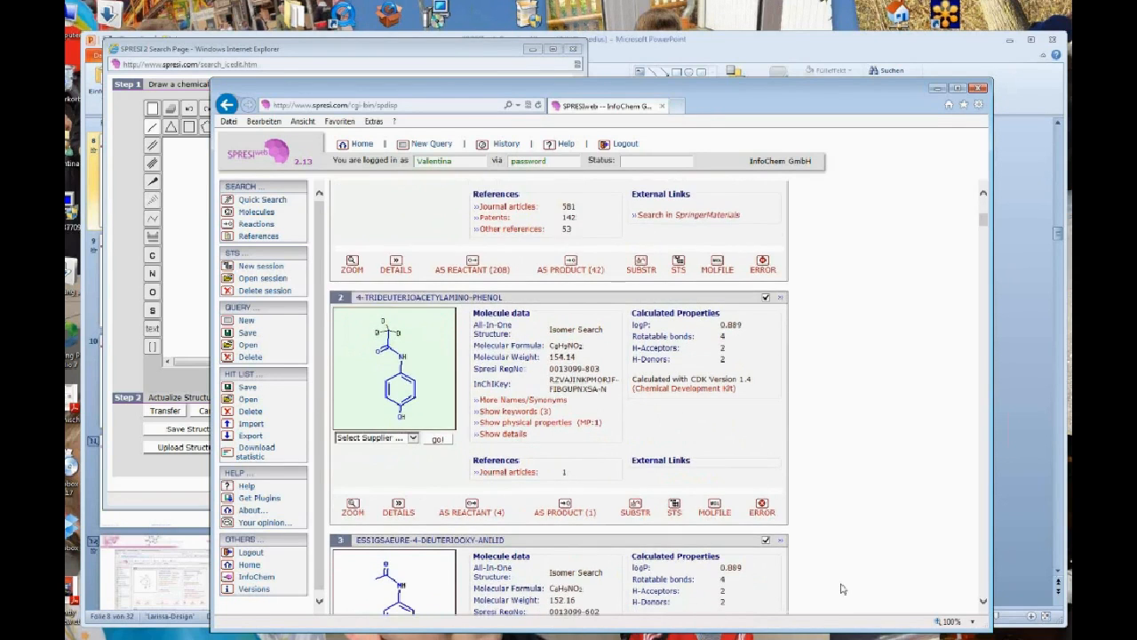
Step: Look through the remaining detailed hits to compare their match types, and return to the hit list summary
scroll(837, 559, "down", 4)
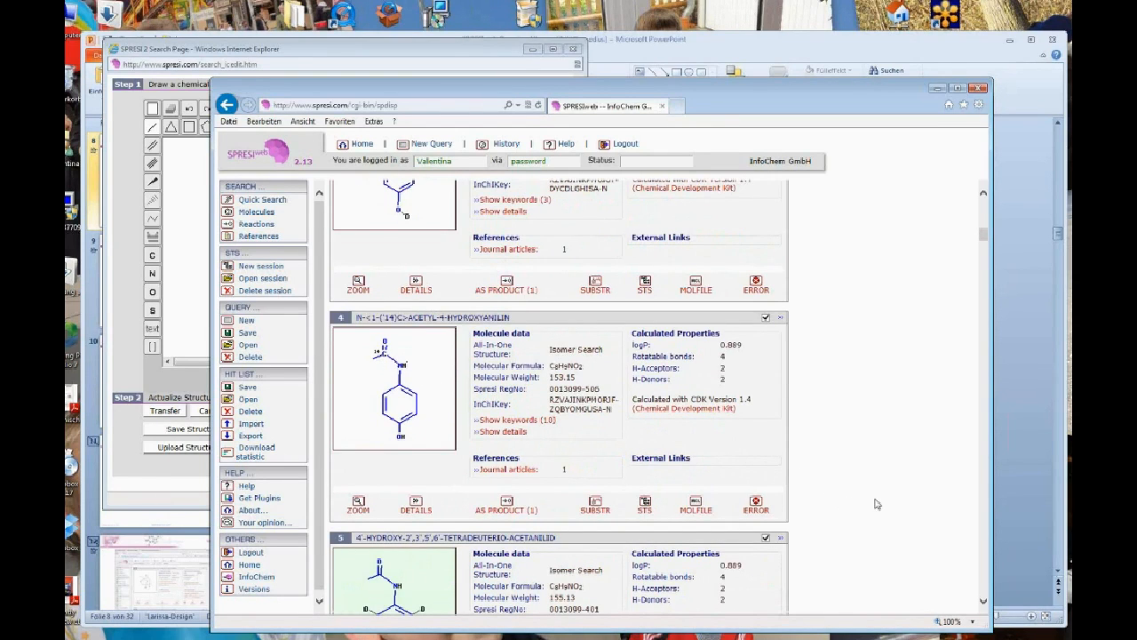
scroll(861, 496, "down", 7)
scroll(862, 495, "down", 18)
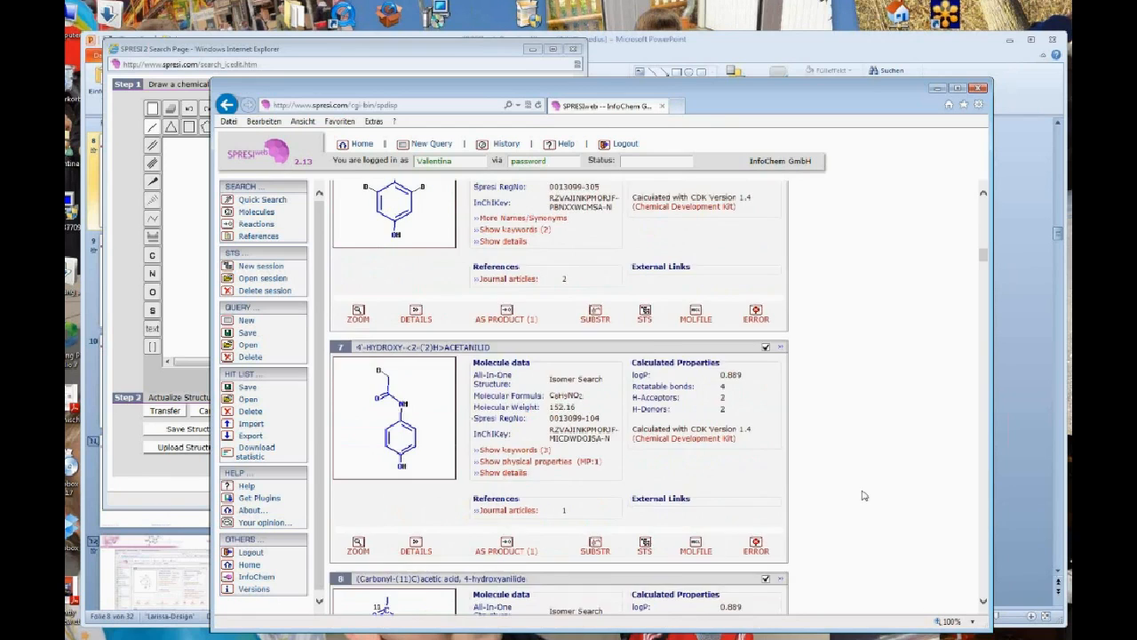
scroll(862, 495, "down", 1)
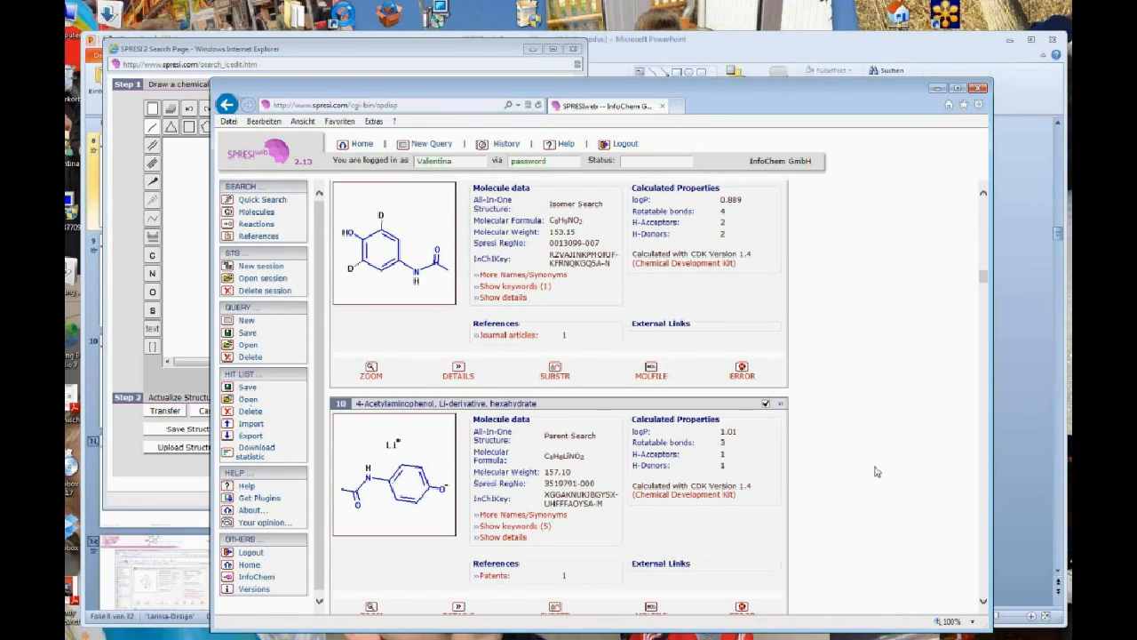
scroll(867, 468, "down", 4)
scroll(873, 477, "down", 15)
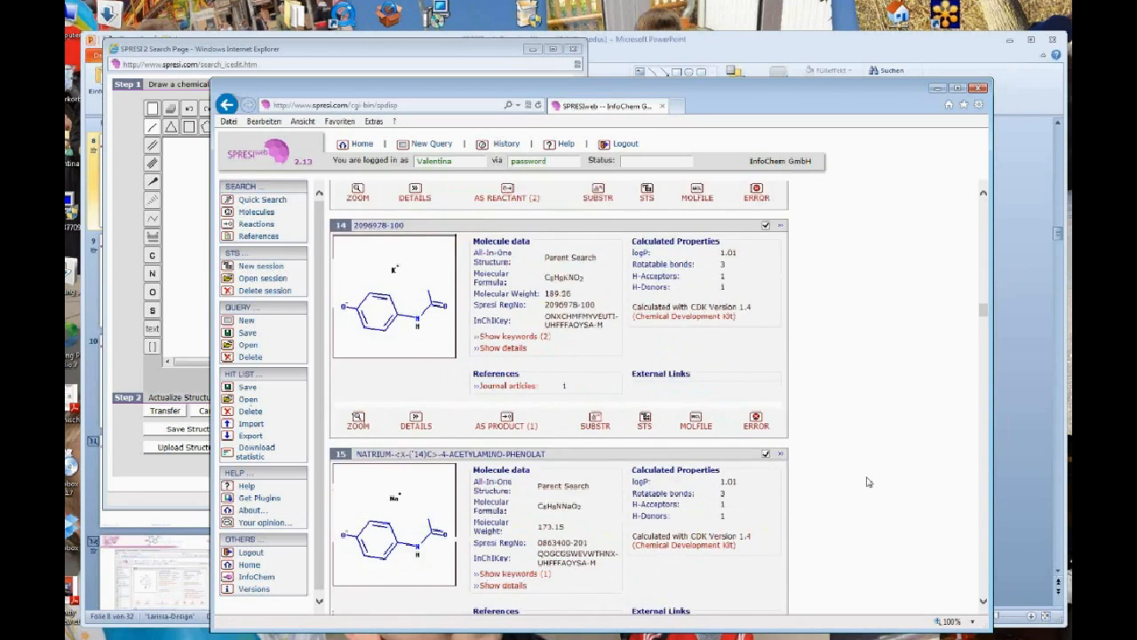
scroll(868, 484, "down", 3)
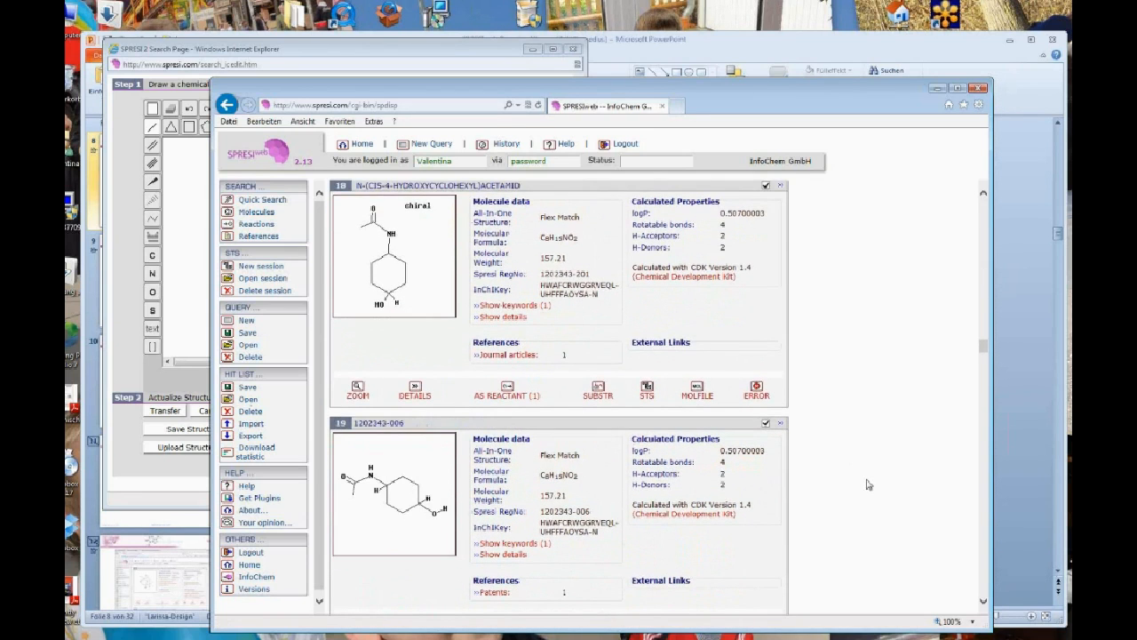
scroll(868, 484, "up", 1)
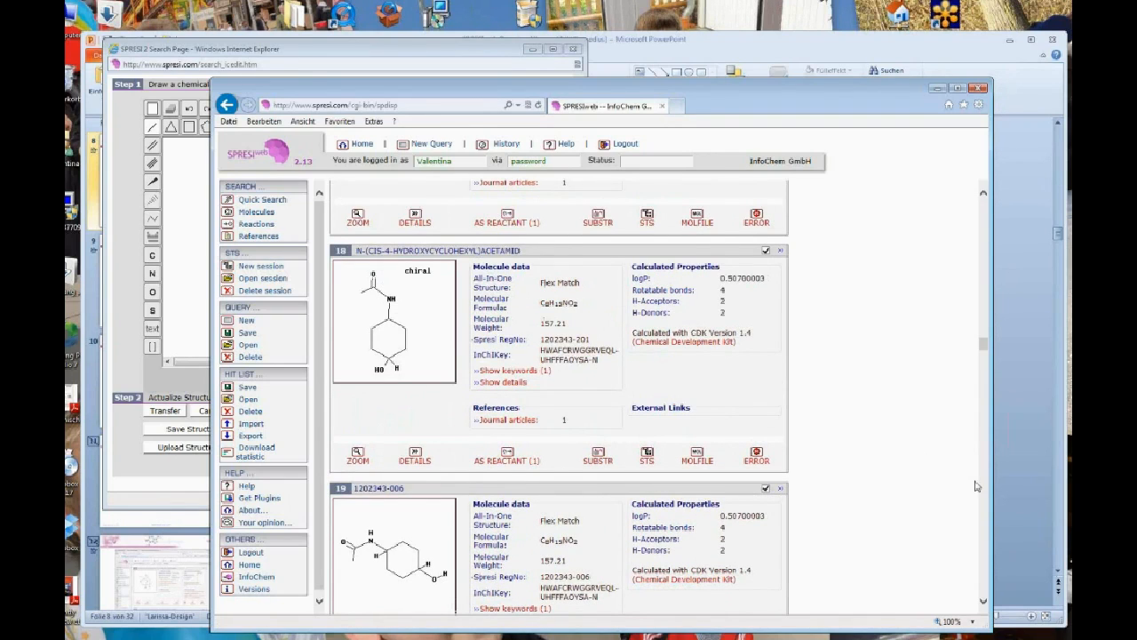
scroll(984, 485, "down", 15)
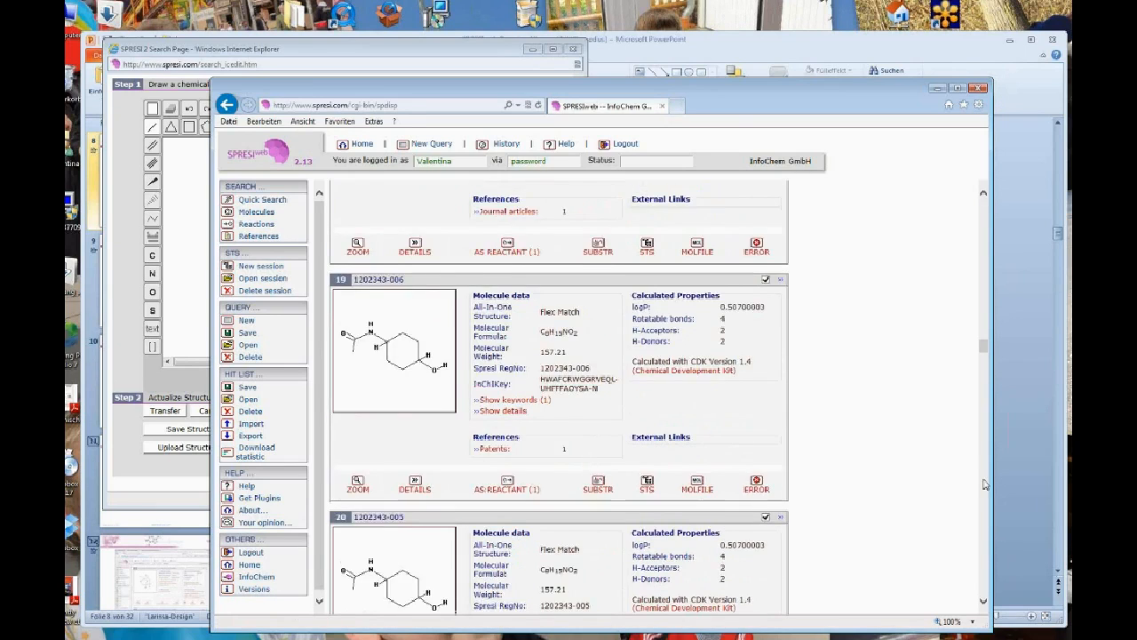
scroll(984, 484, "down", 15)
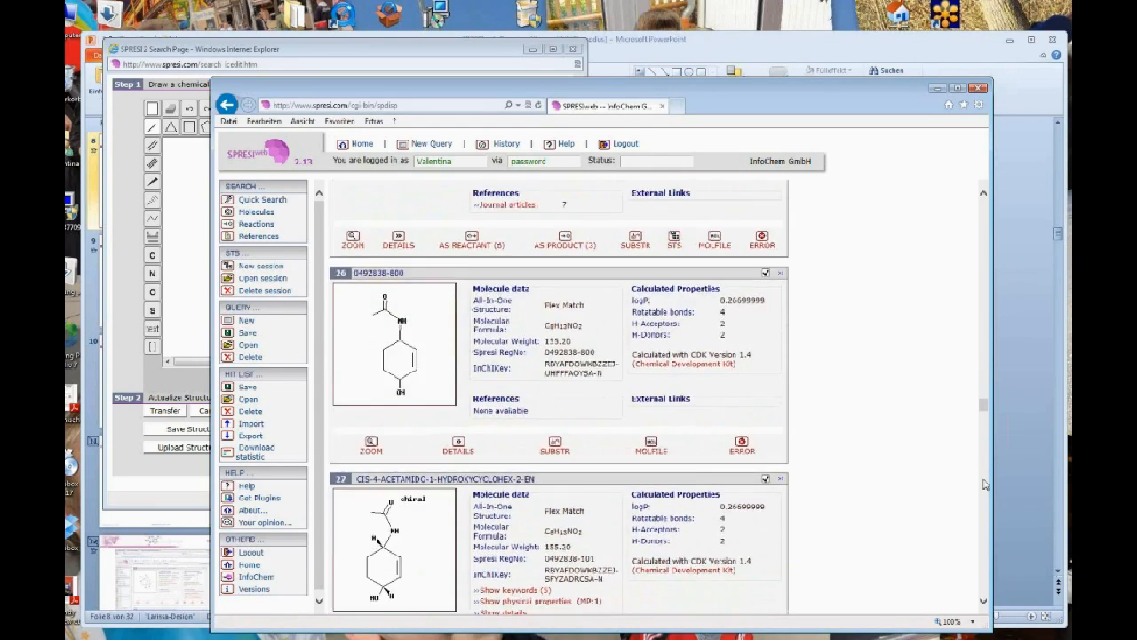
scroll(984, 484, "down", 8)
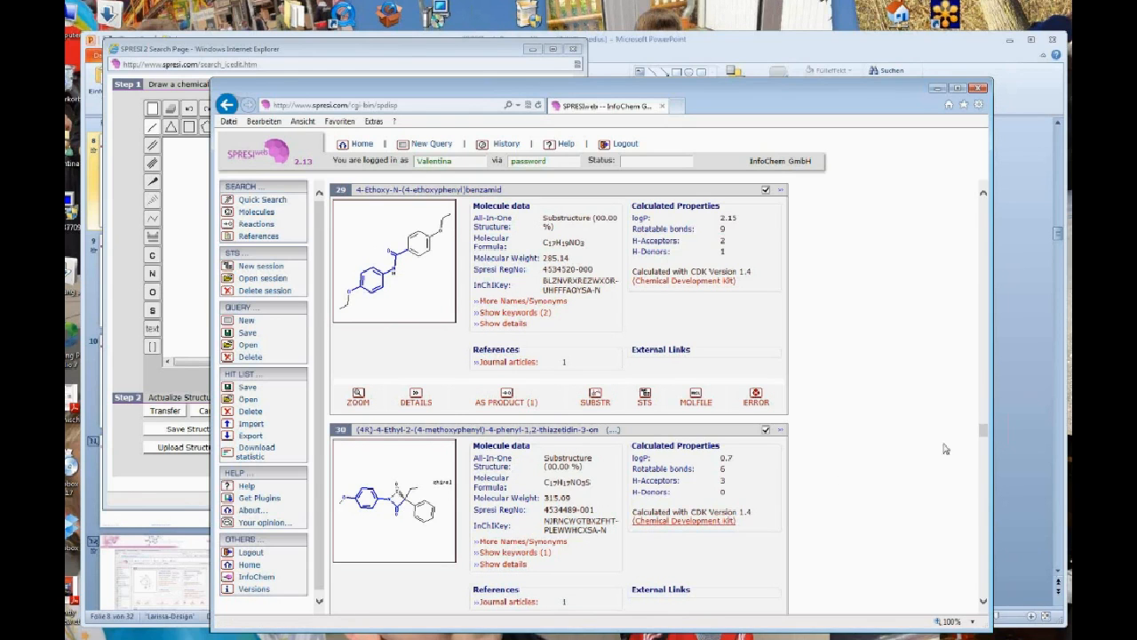
left_click_drag(983, 430, 984, 197)
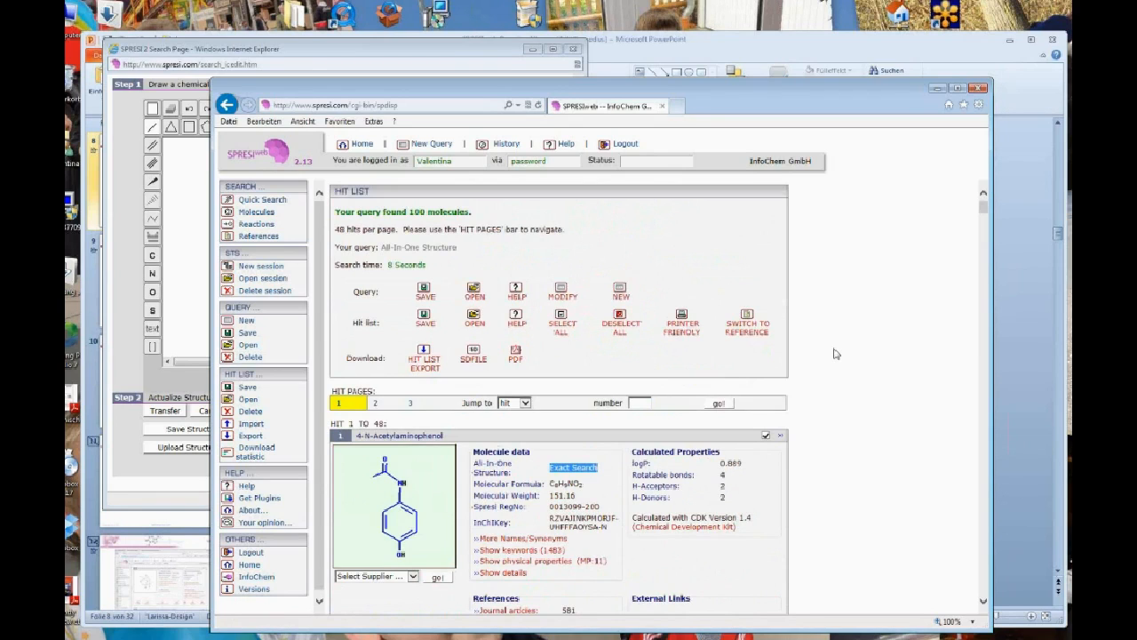
left_click_drag(409, 211, 455, 224)
left_click(455, 224)
Step: Choose Sigma-Aldrich as the supplier for 4-N-Acetylaminophenol and open its catalog page, accepting both notices
scroll(846, 549, "down", 3)
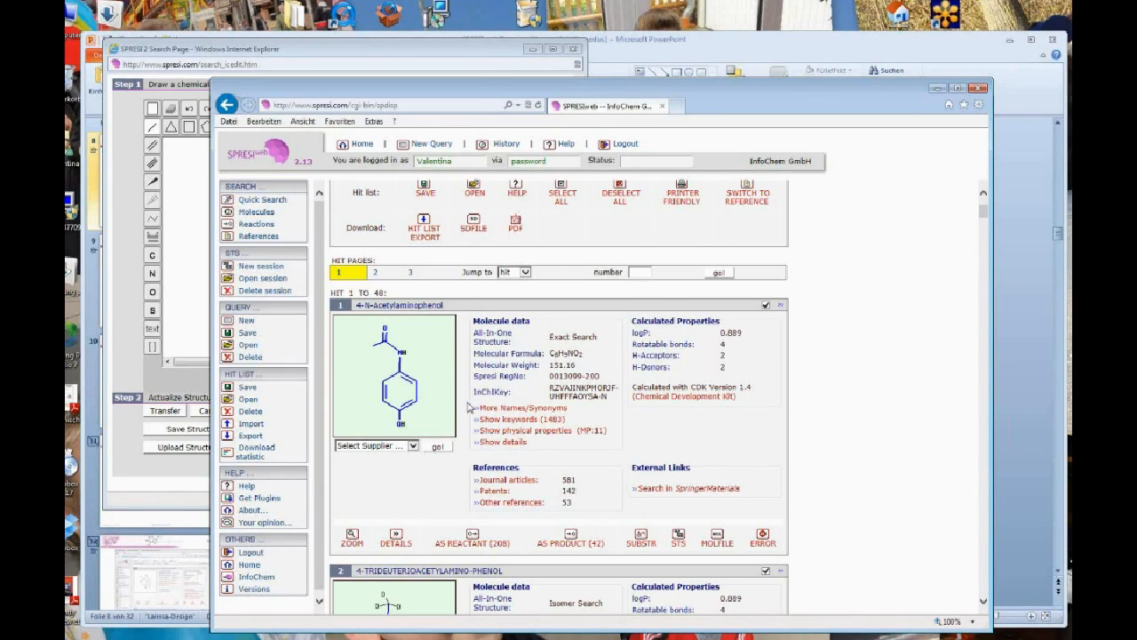
left_click(415, 448)
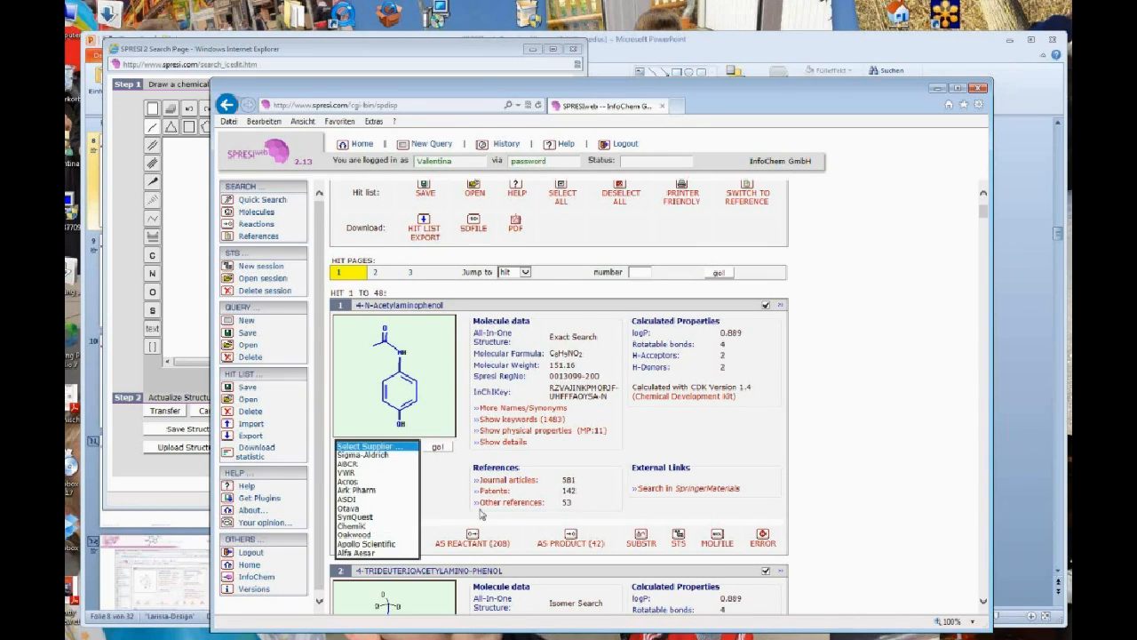
left_click(383, 455)
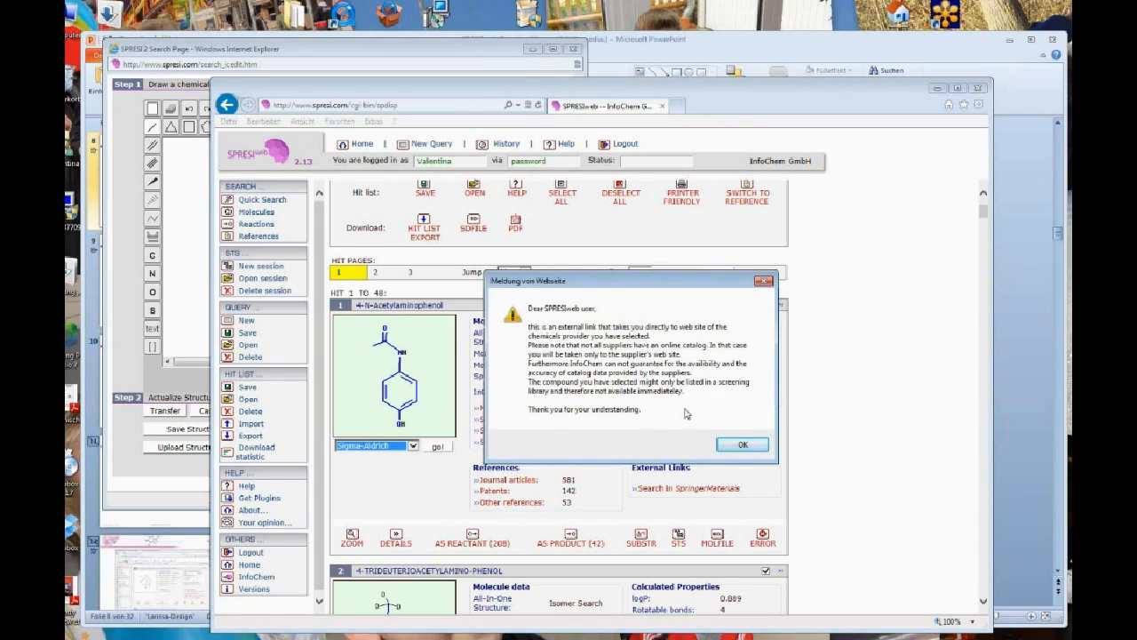
left_click(742, 446)
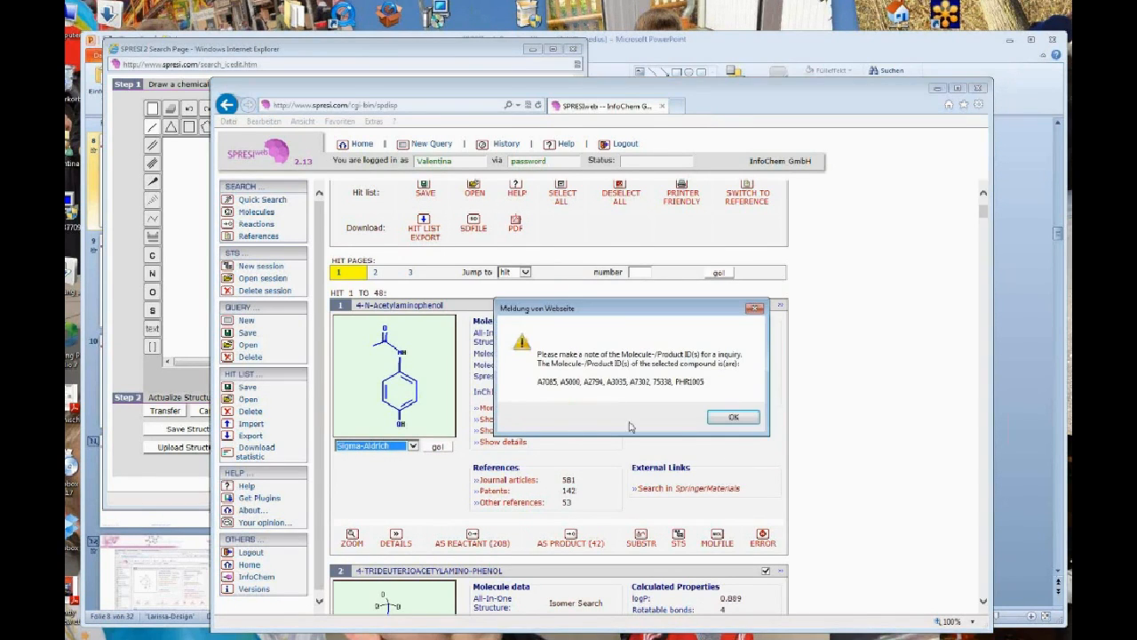
left_click(724, 419)
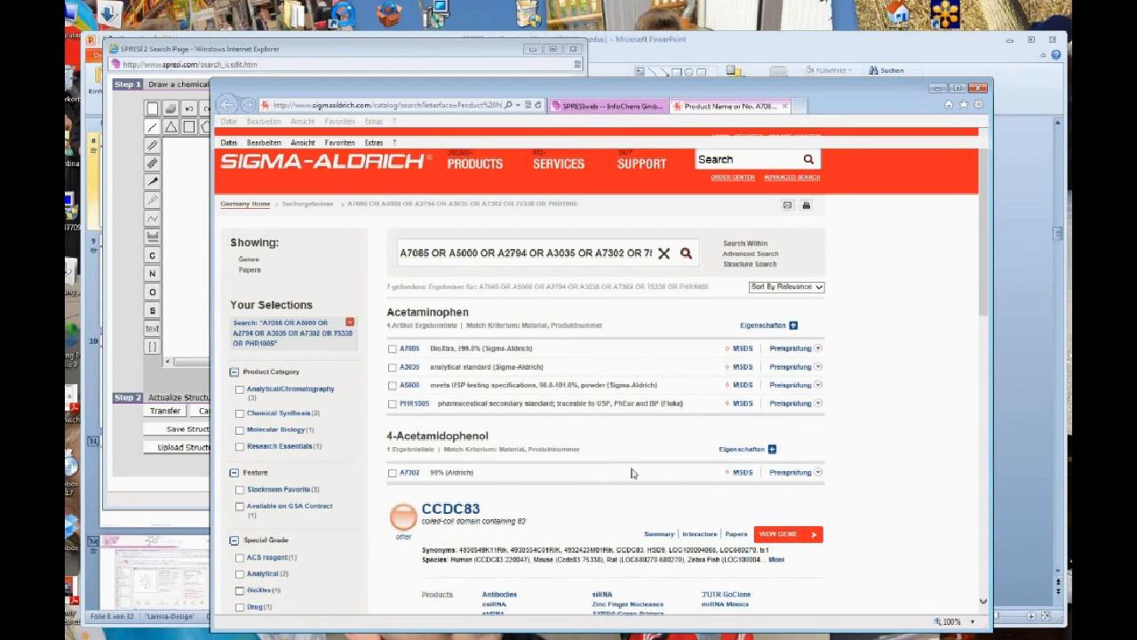
Step: Look through the Sigma-Aldrich product results and close the supplier page
scroll(634, 473, "down", 3)
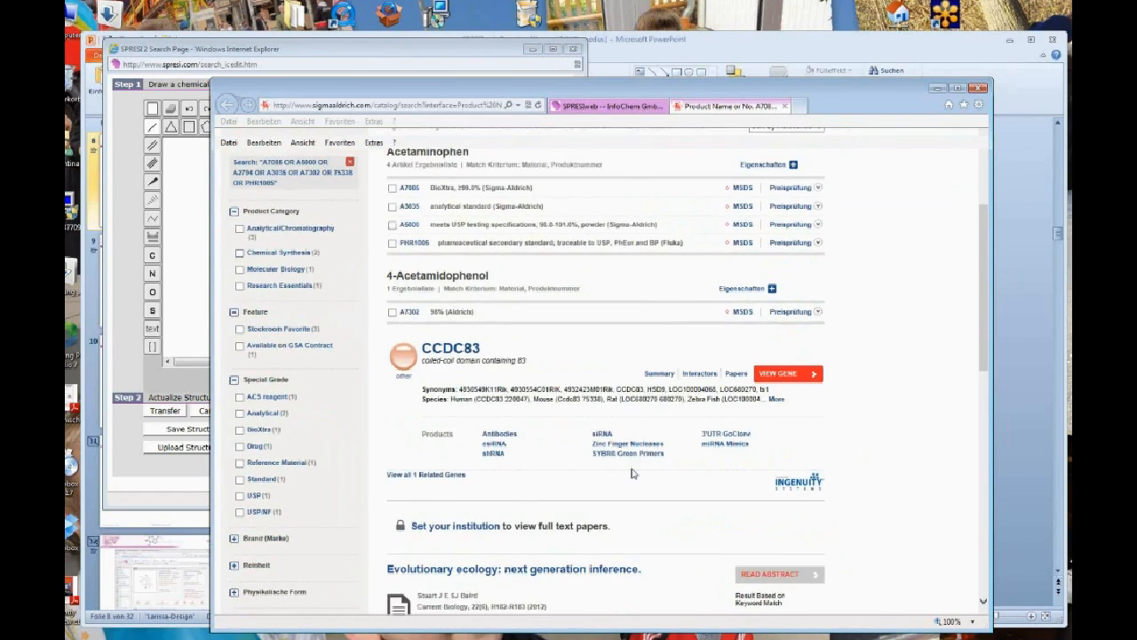
scroll(634, 473, "up", 3)
mouse_move(637, 160)
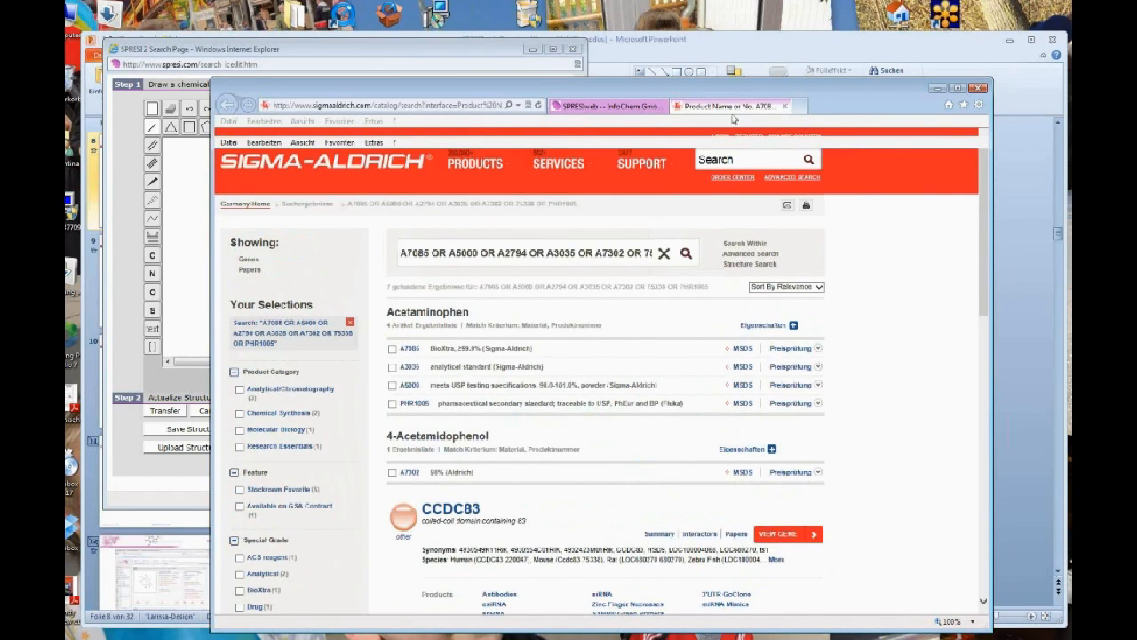
left_click(784, 107)
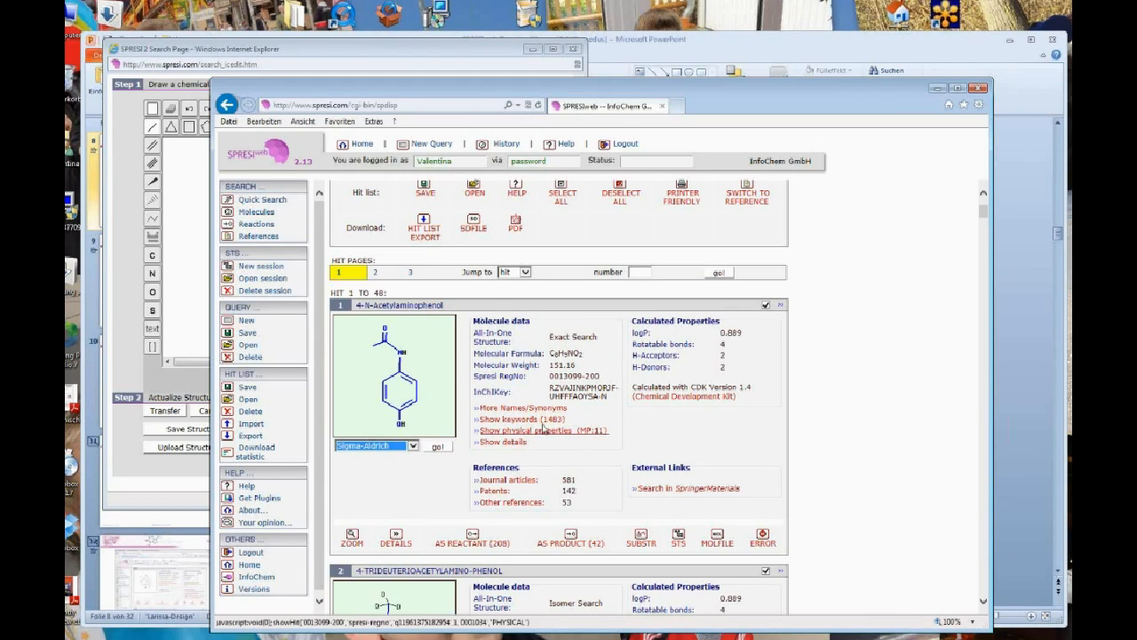
Step: Look through the additional names and synonyms of 4-N-Acetylaminophenol and close the list
left_click(543, 410)
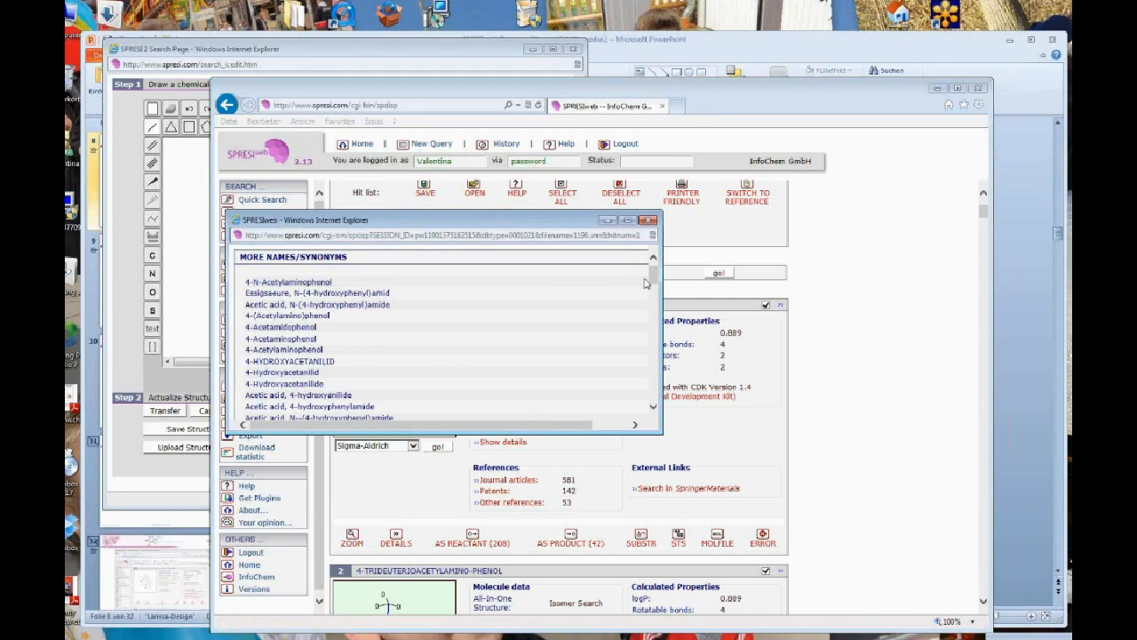
left_click_drag(653, 275, 673, 364)
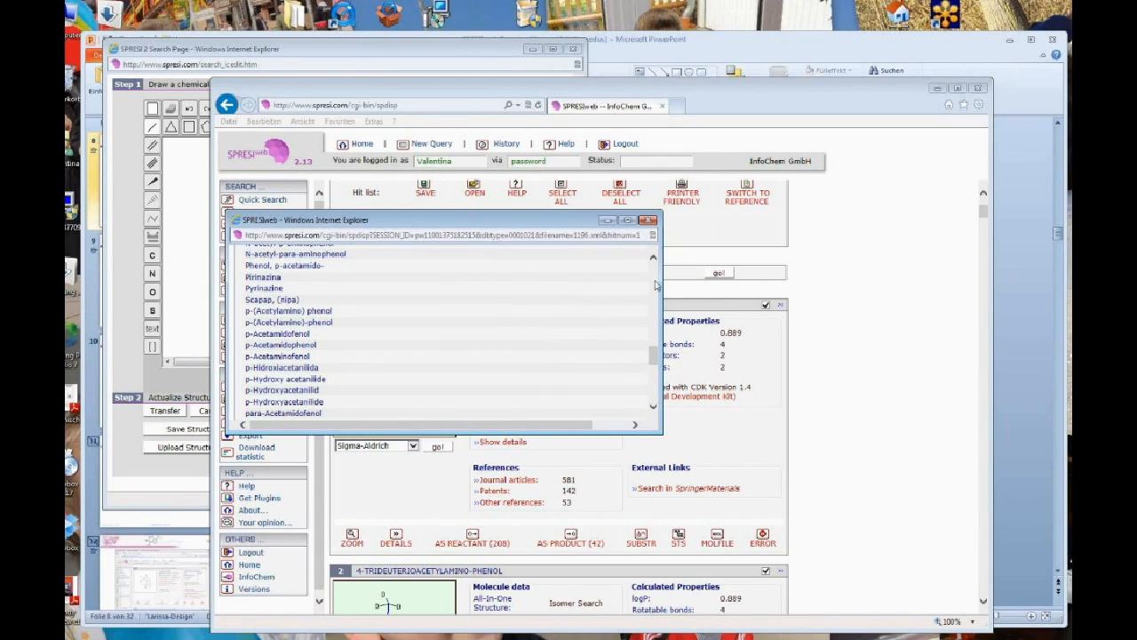
left_click_drag(655, 356, 660, 383)
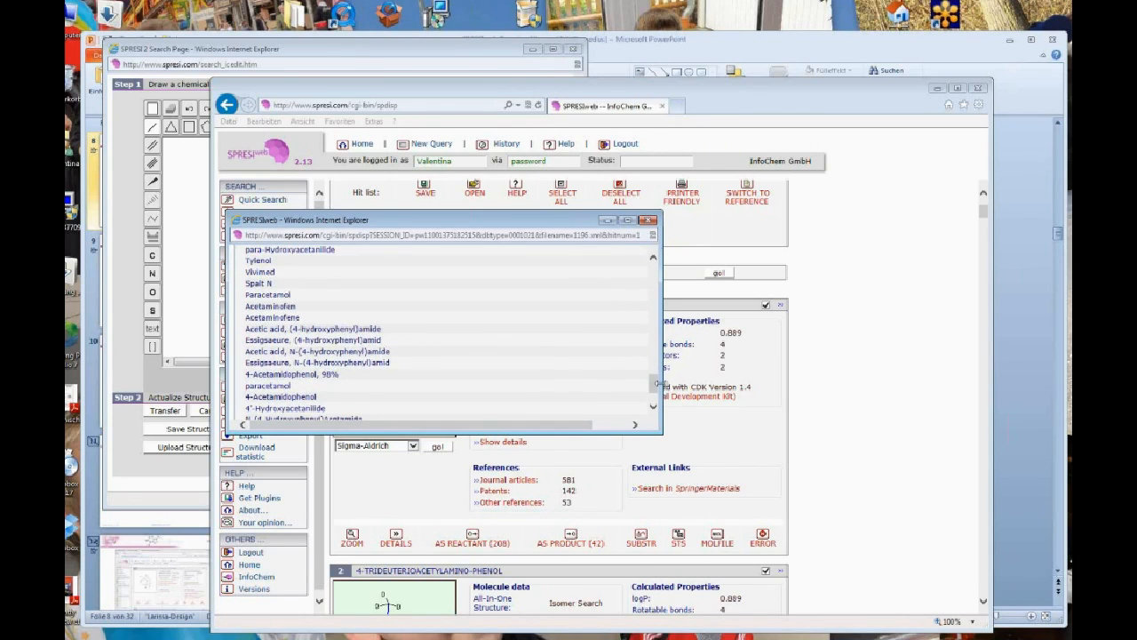
left_click(649, 222)
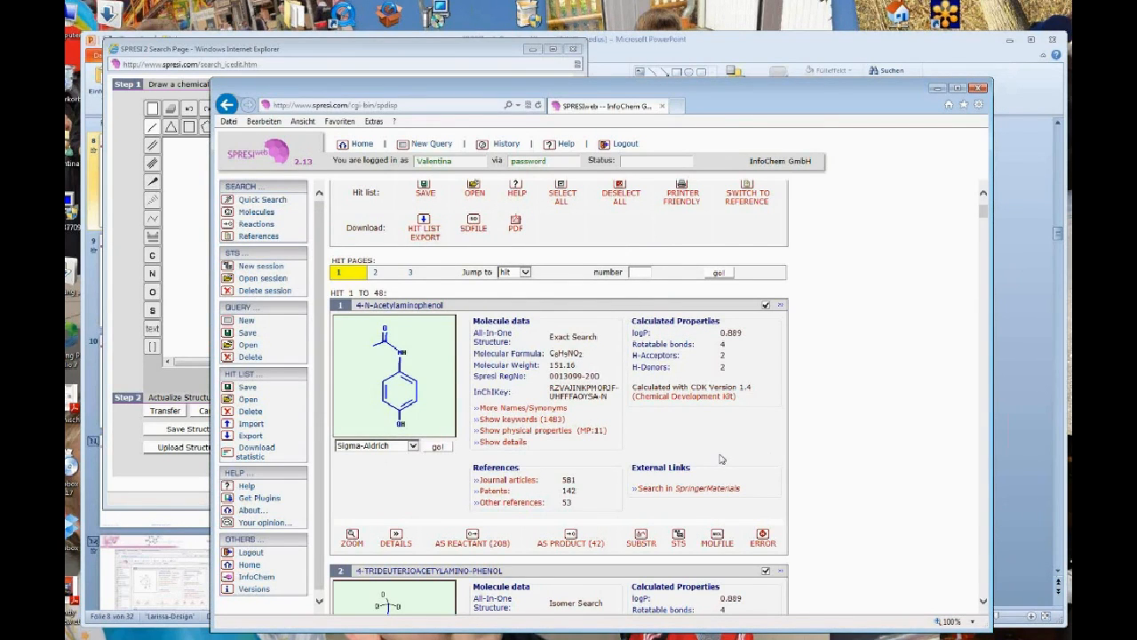
Step: Show the keywords for 4-N-Acetylaminophenol and look through the list down to the pharmacology entries
left_click(537, 421)
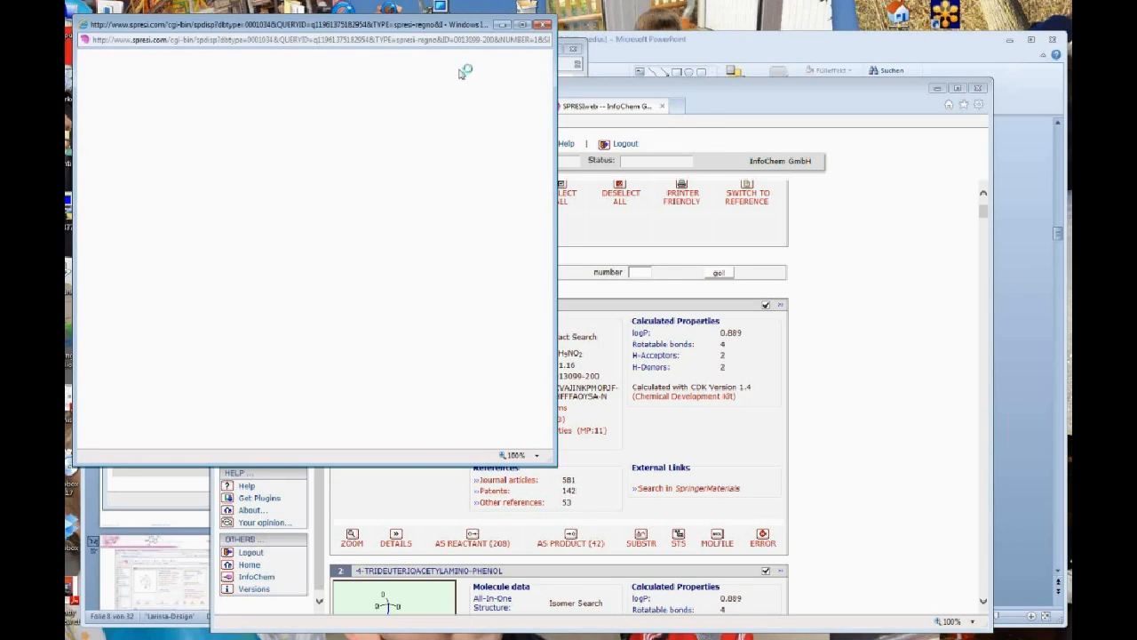
left_click_drag(453, 34, 482, 41)
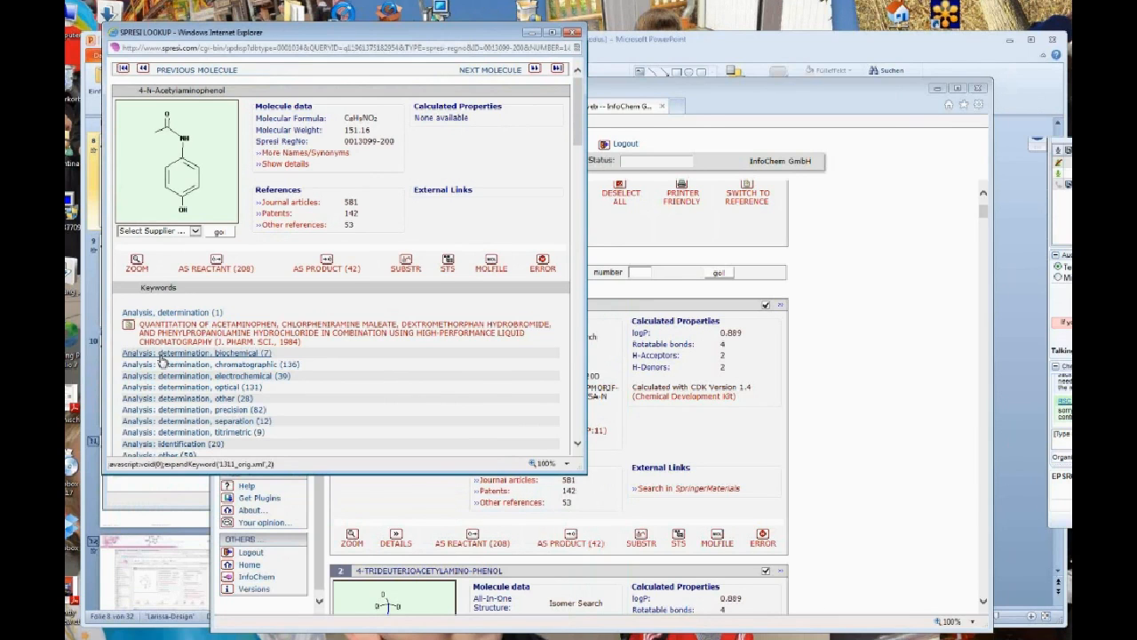
scroll(162, 361, "down", 2)
scroll(161, 361, "down", 4)
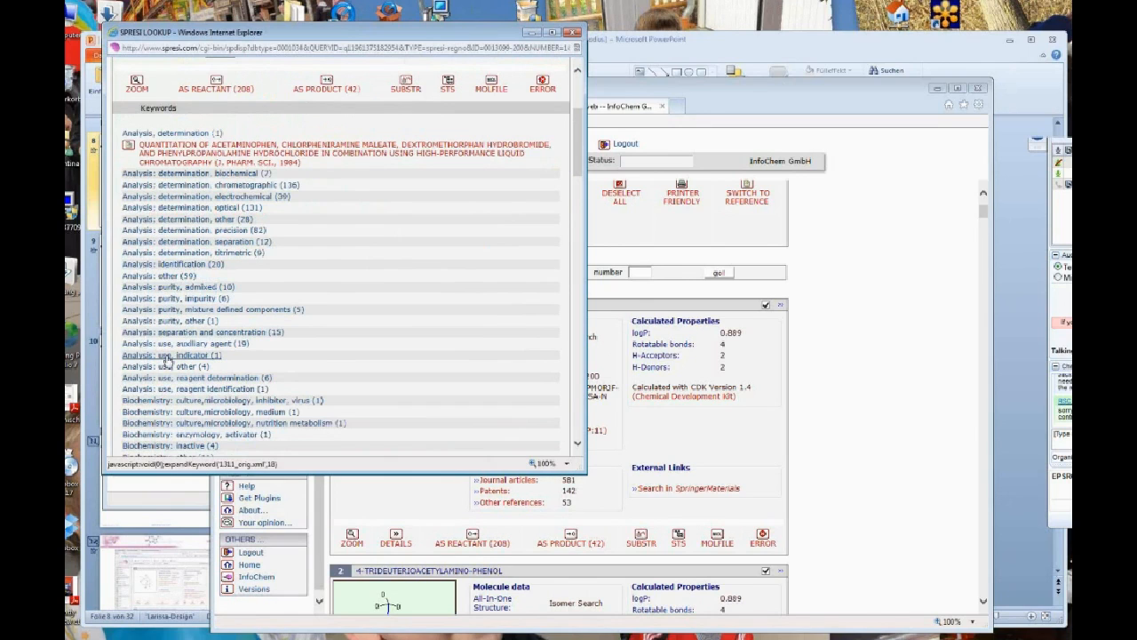
scroll(166, 359, "down", 4)
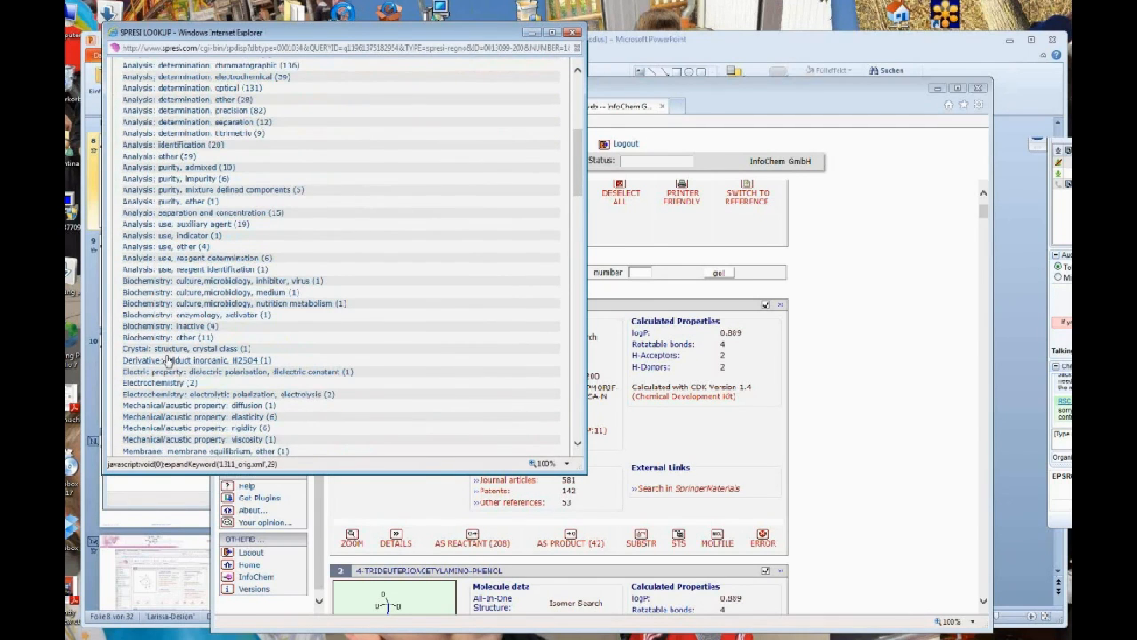
scroll(166, 359, "down", 10)
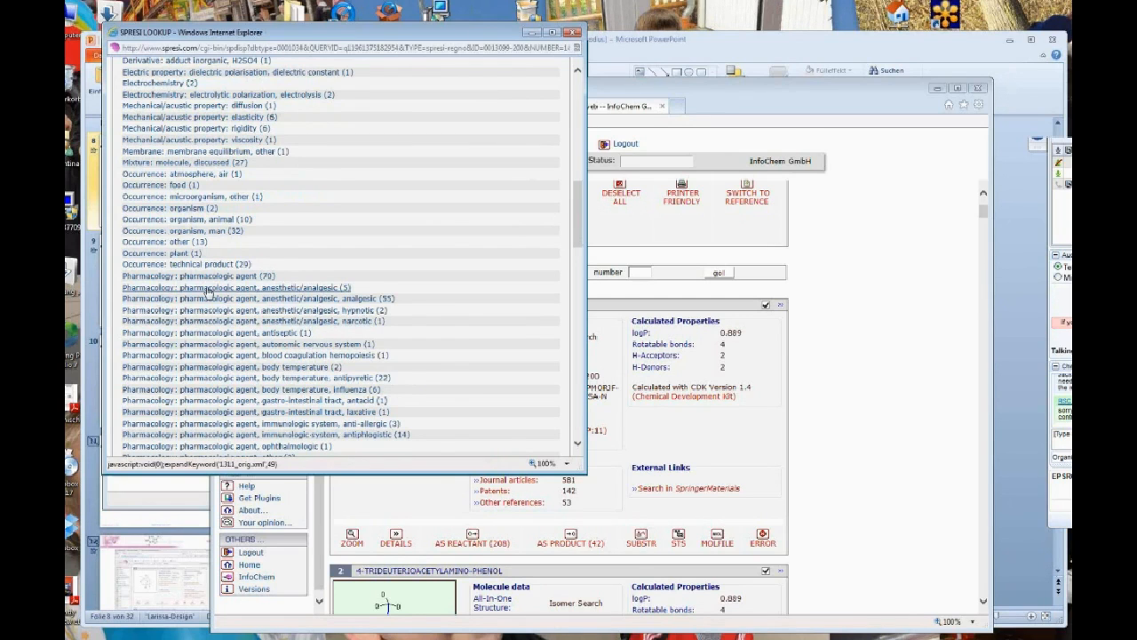
Step: Expand the keyword "Pharmacology: pharmacologic agent, anesthetic/analgesic" to view its references, and close the keyword window
left_click(207, 293)
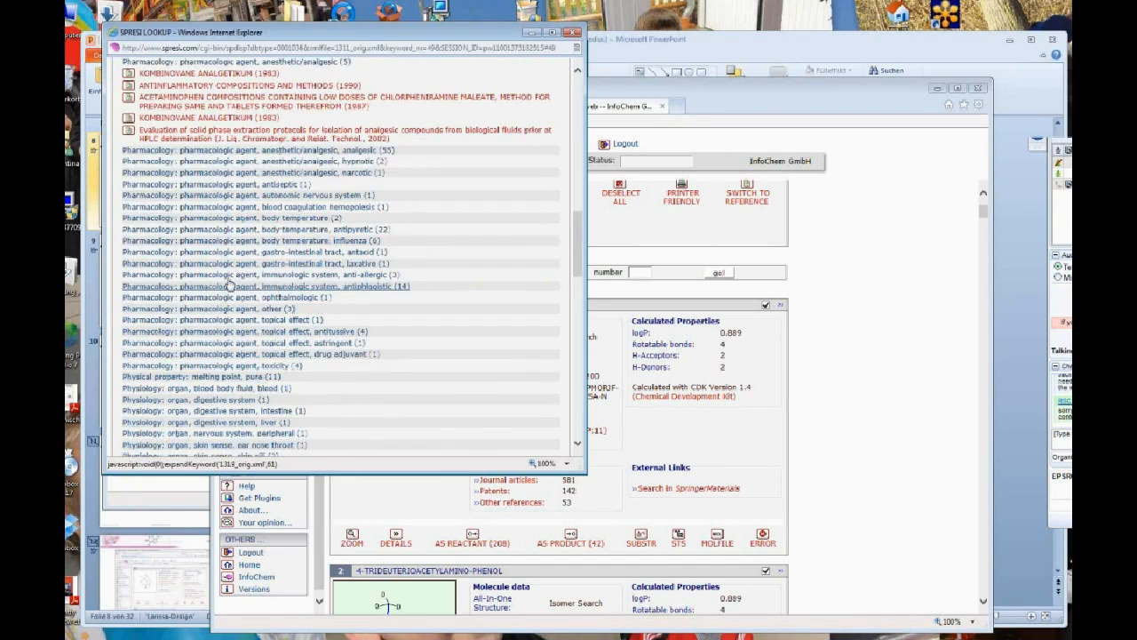
scroll(160, 231, "up", 4)
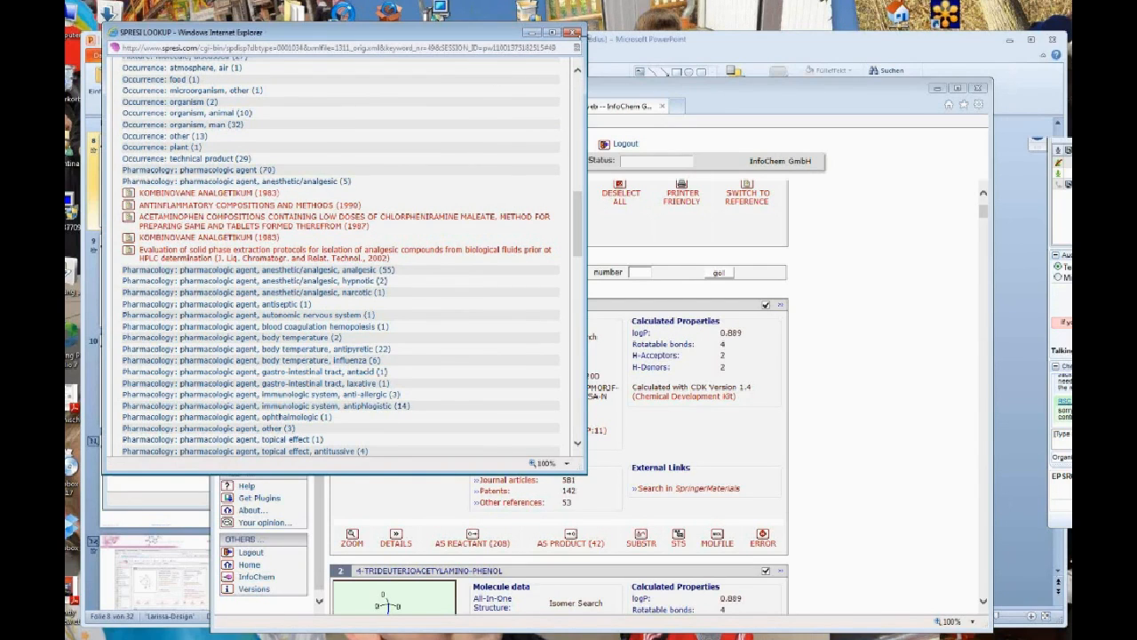
left_click(573, 33)
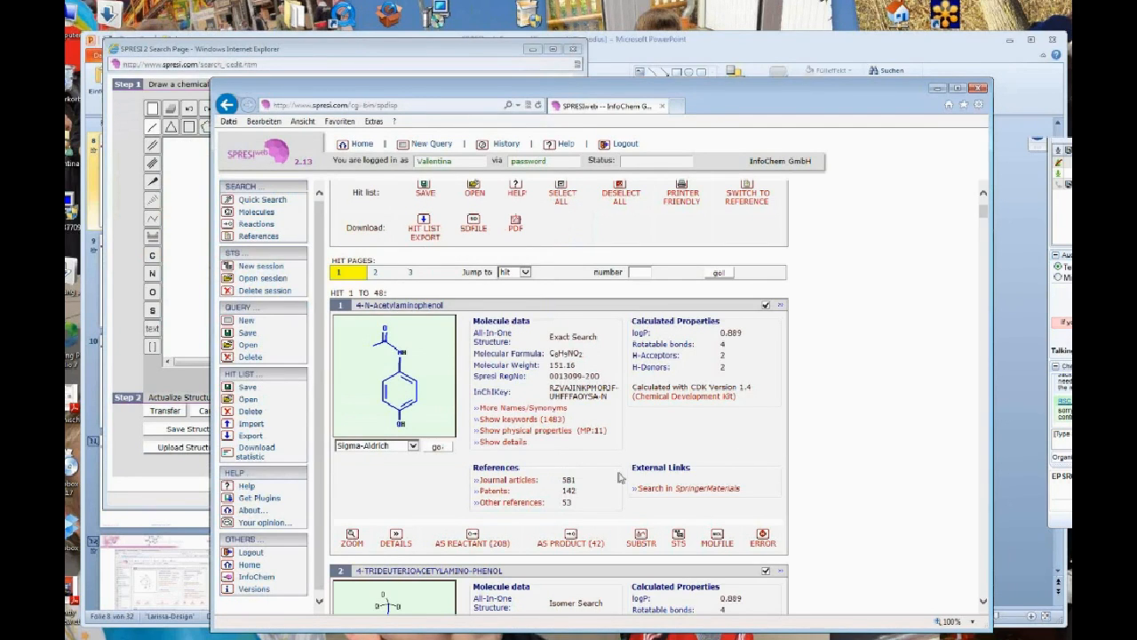
Step: Show the physical properties of 4-N-Acetylaminophenol, look through the melting points and their references, and close the window
left_click(569, 431)
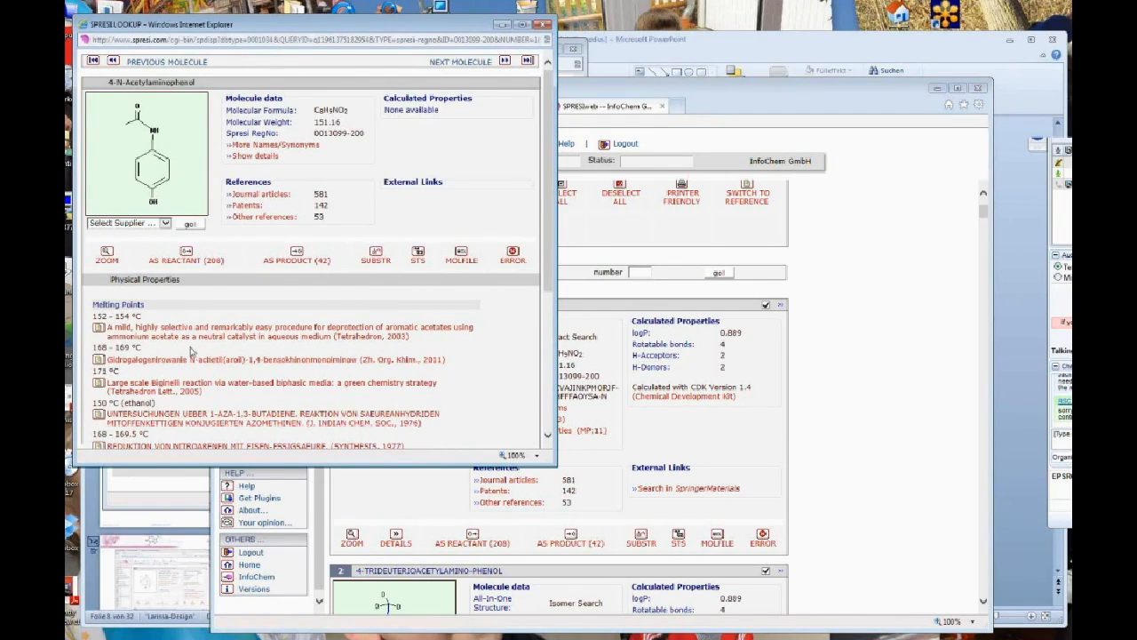
scroll(190, 352, "down", 3)
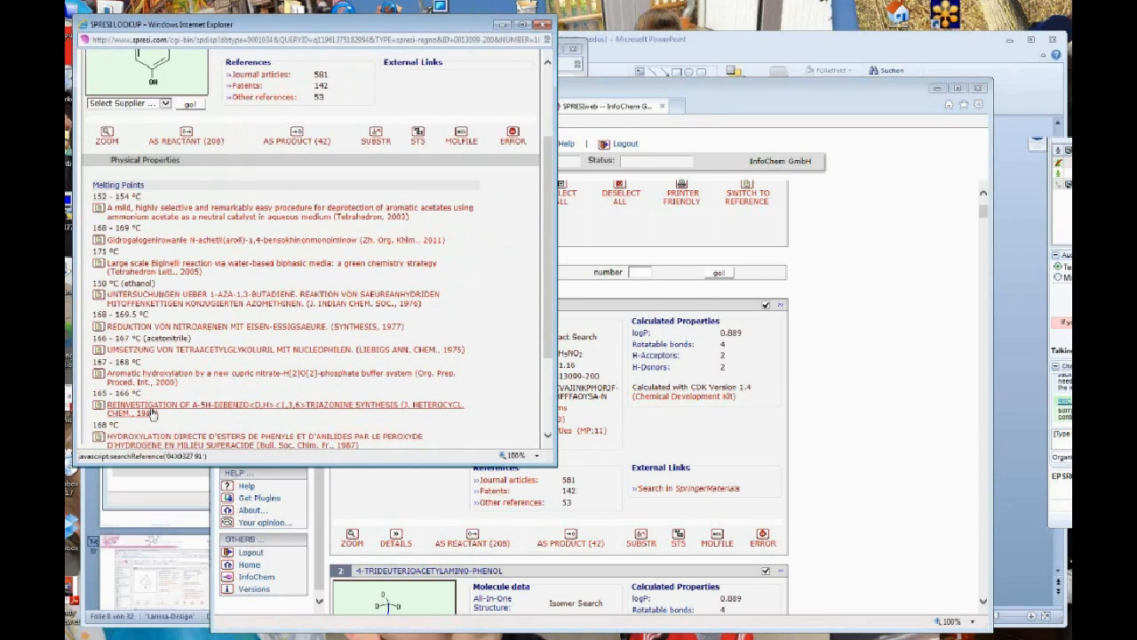
scroll(151, 413, "down", 3)
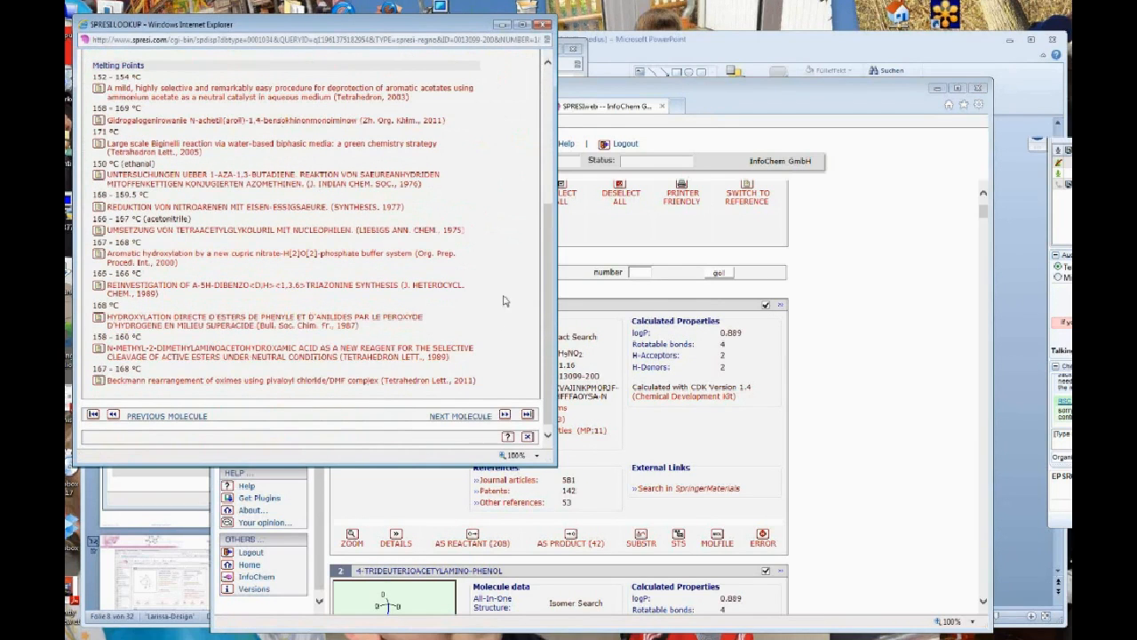
left_click(546, 24)
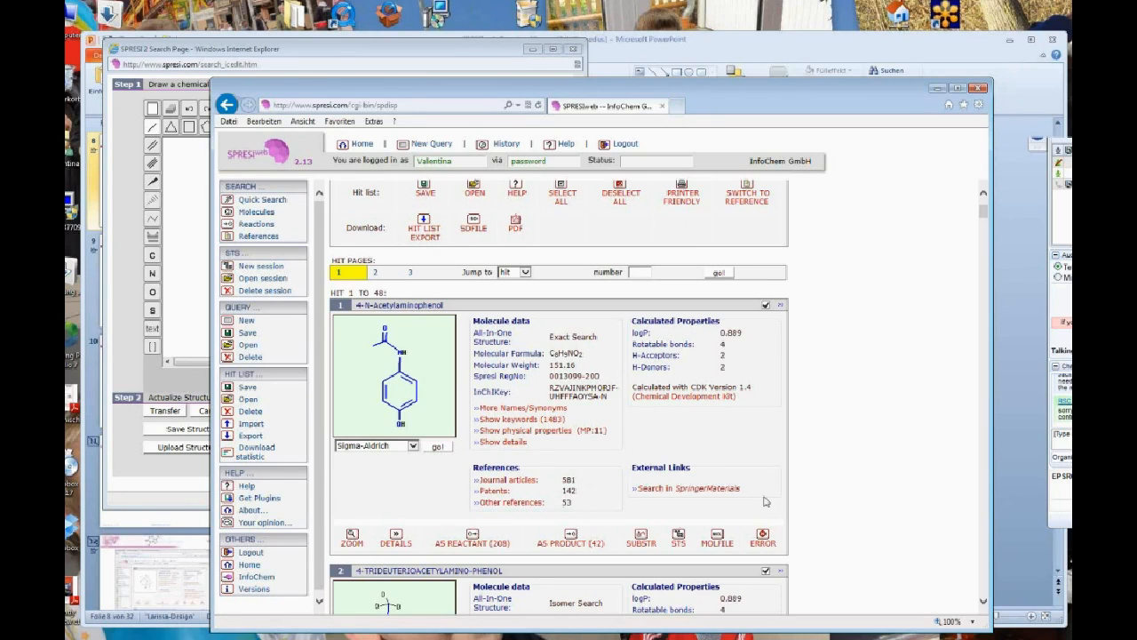
Step: Look up 4-N-Acetylaminophenol in SpringerMaterials, review its substance profile down to the SPRESI information, and close the page
left_click(689, 489)
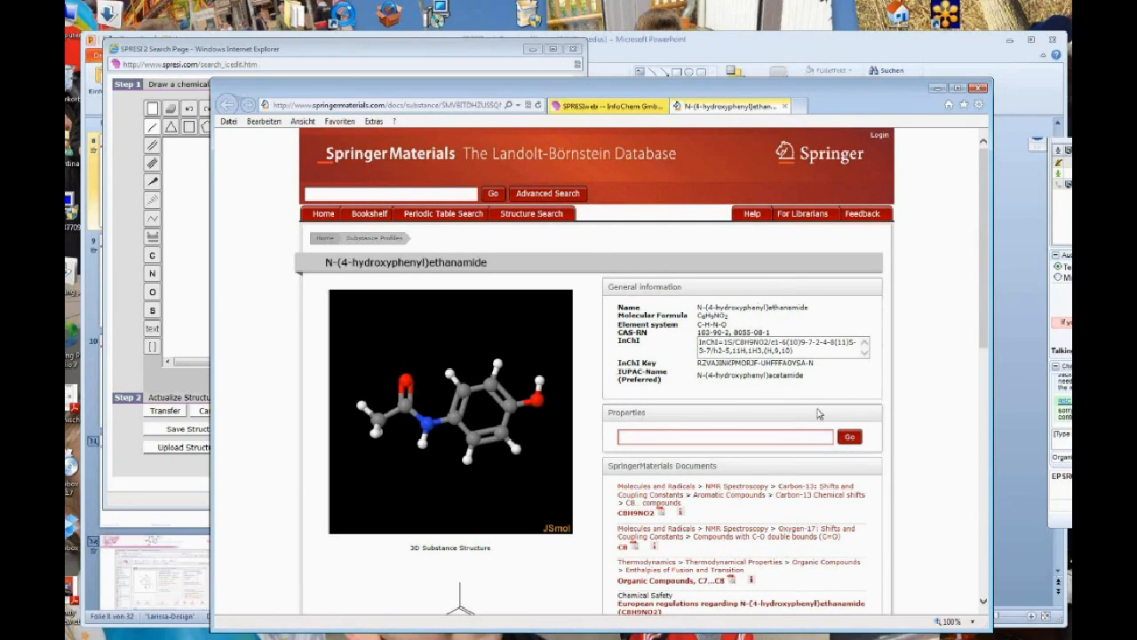
scroll(916, 448, "down", 2)
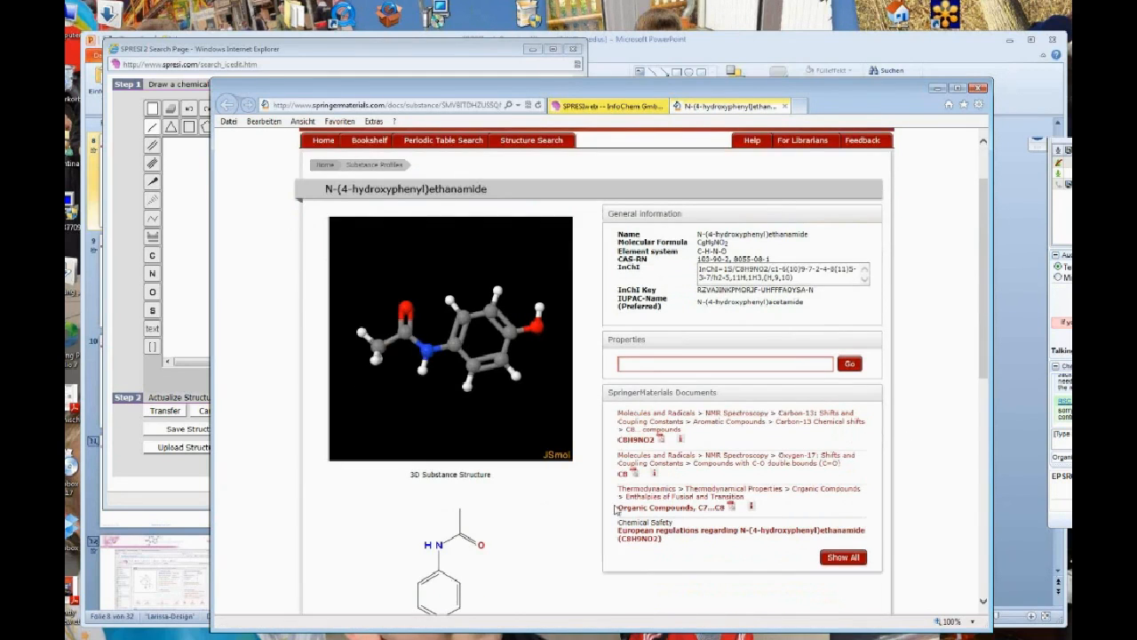
scroll(933, 499, "down", 6)
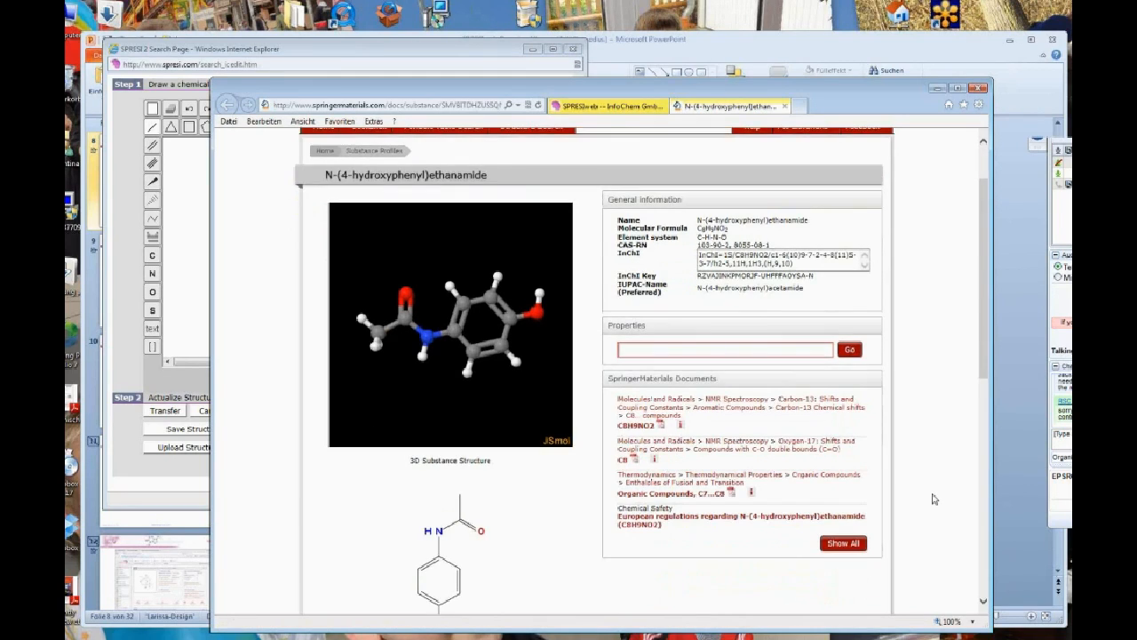
scroll(931, 502, "down", 2)
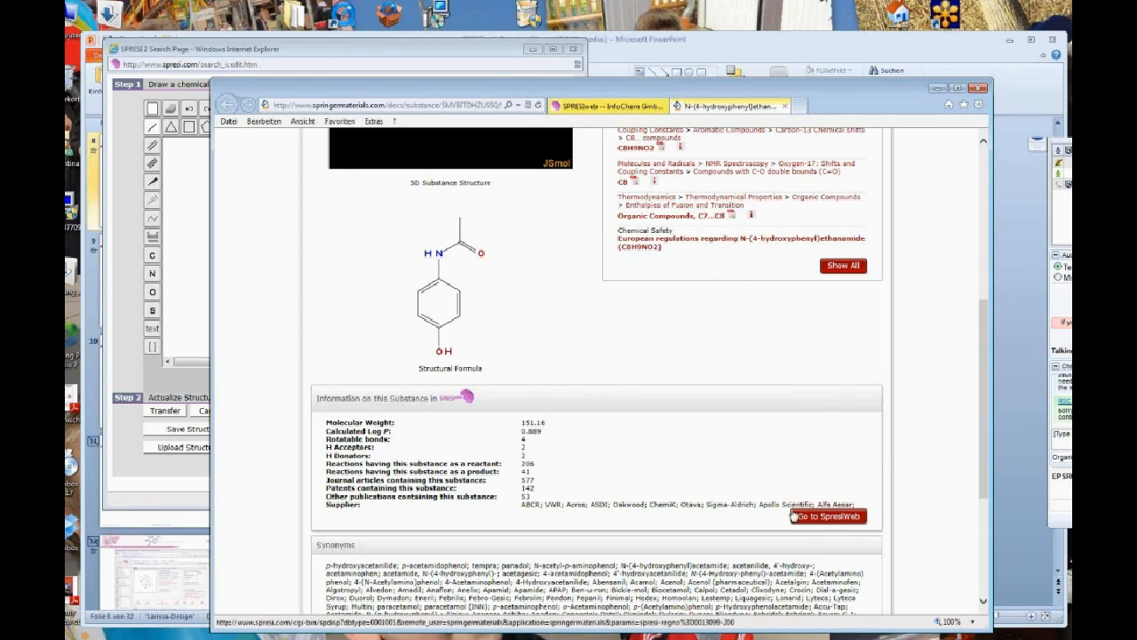
left_click(785, 107)
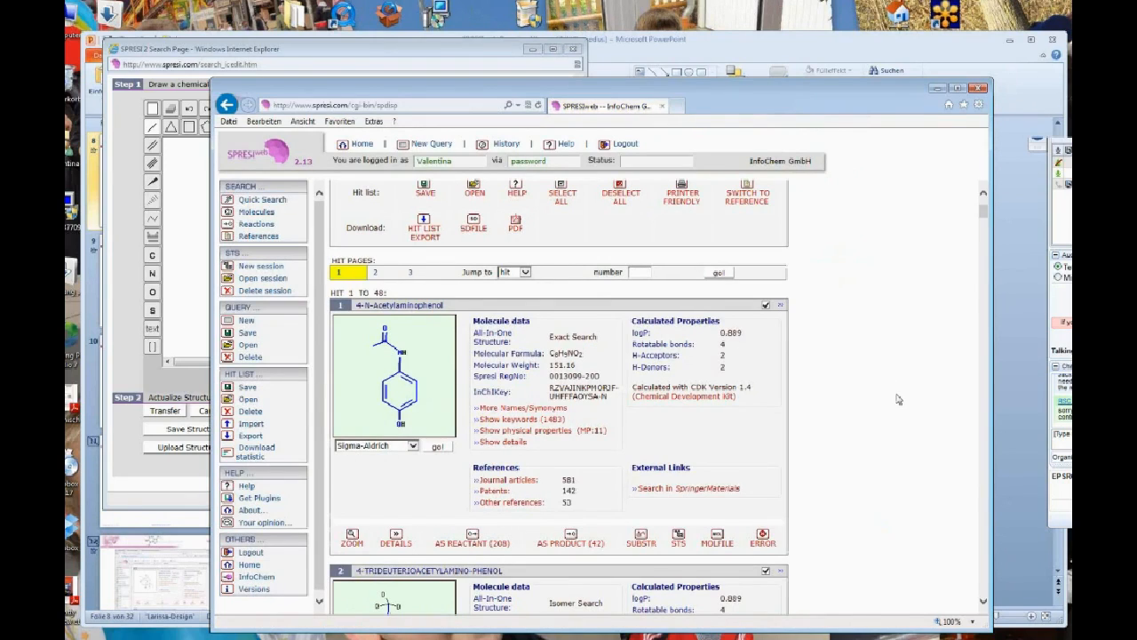
Step: Search for the reactions in which 4-N-Acetylaminophenol is formed as product
scroll(889, 404, "down", 1)
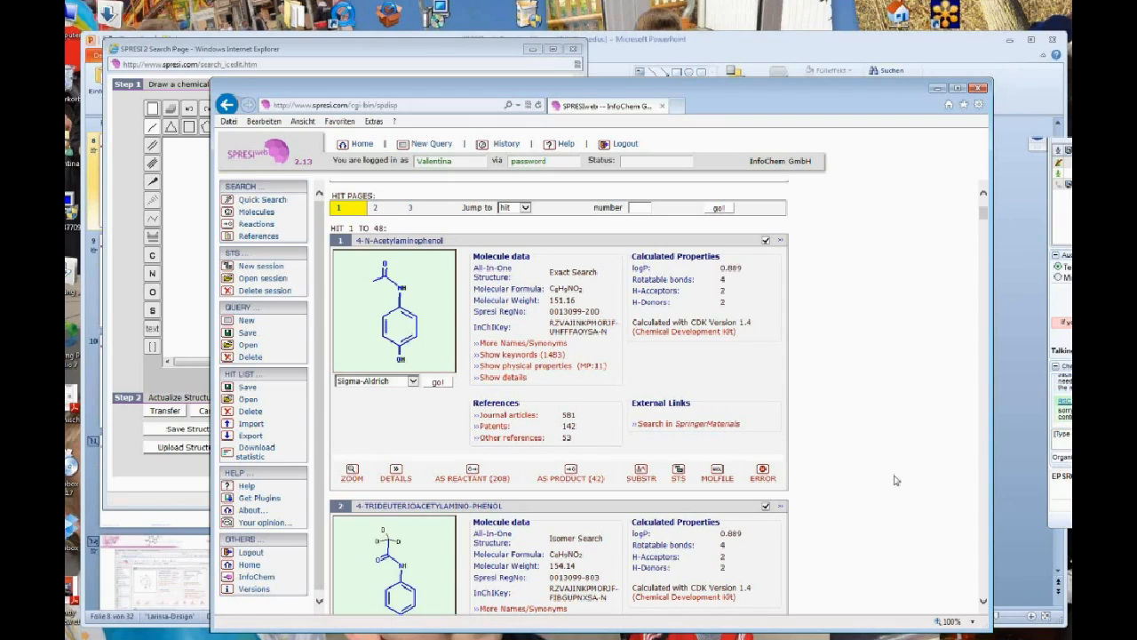
scroll(895, 479, "down", 1)
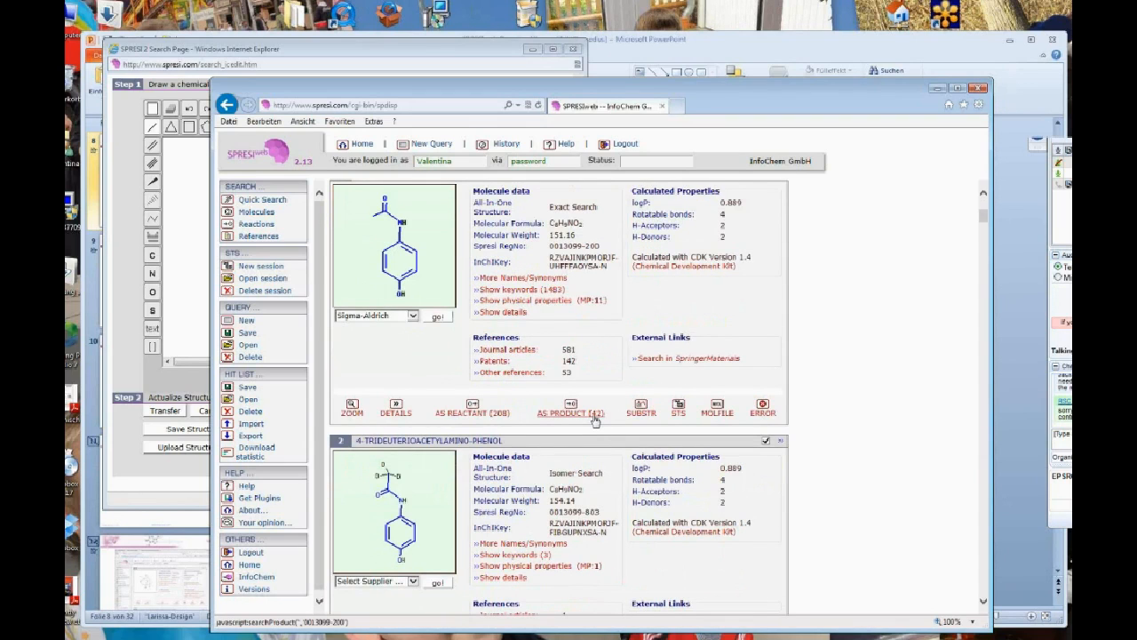
left_click(594, 417)
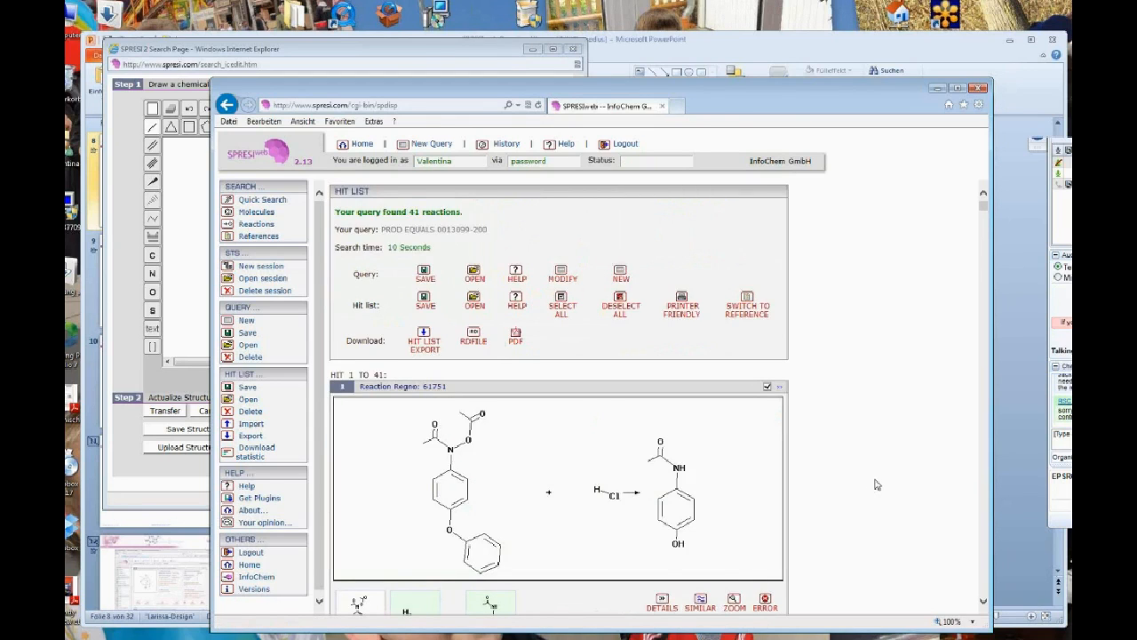
Step: Look through the reaction hits, with their conditions, yields and references, down to hit 8
scroll(876, 484, "down", 1)
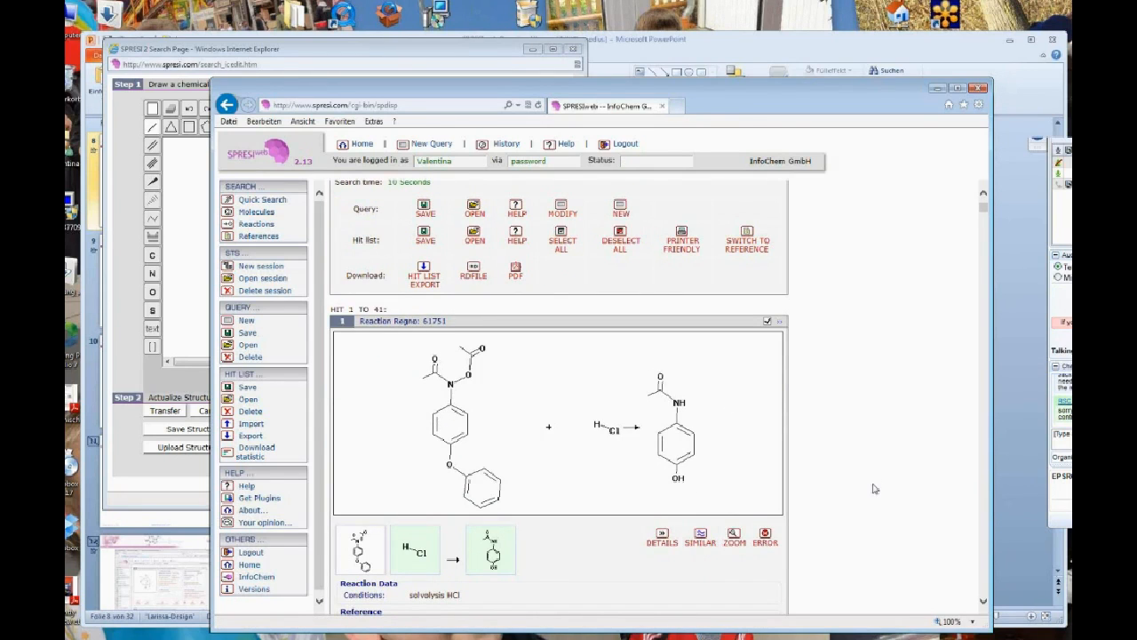
scroll(877, 491, "down", 1)
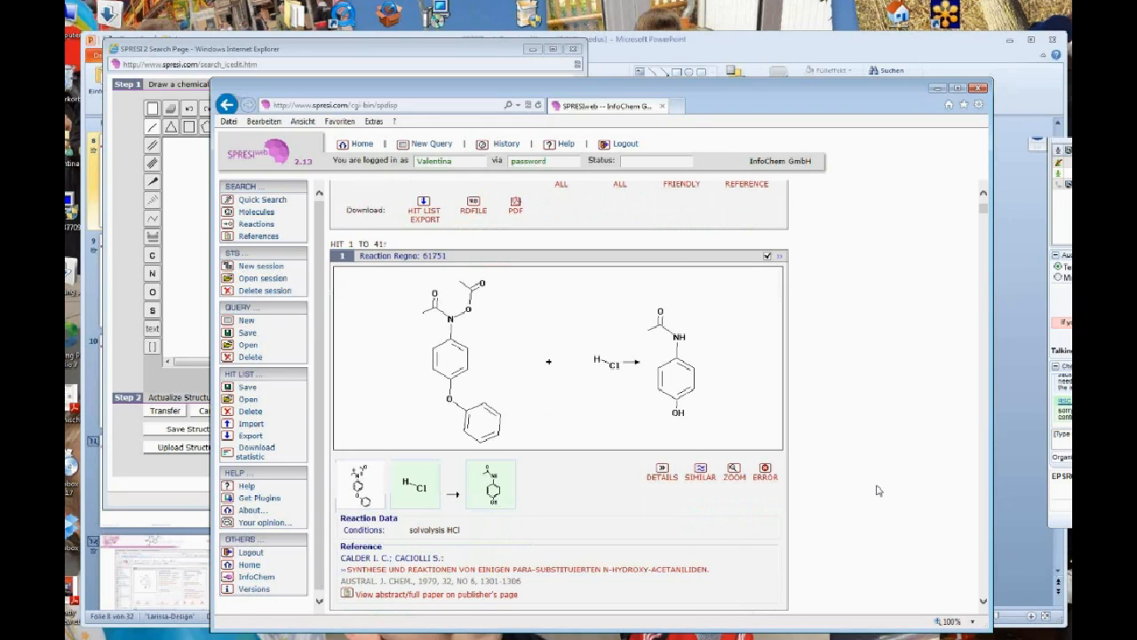
scroll(877, 490, "down", 10)
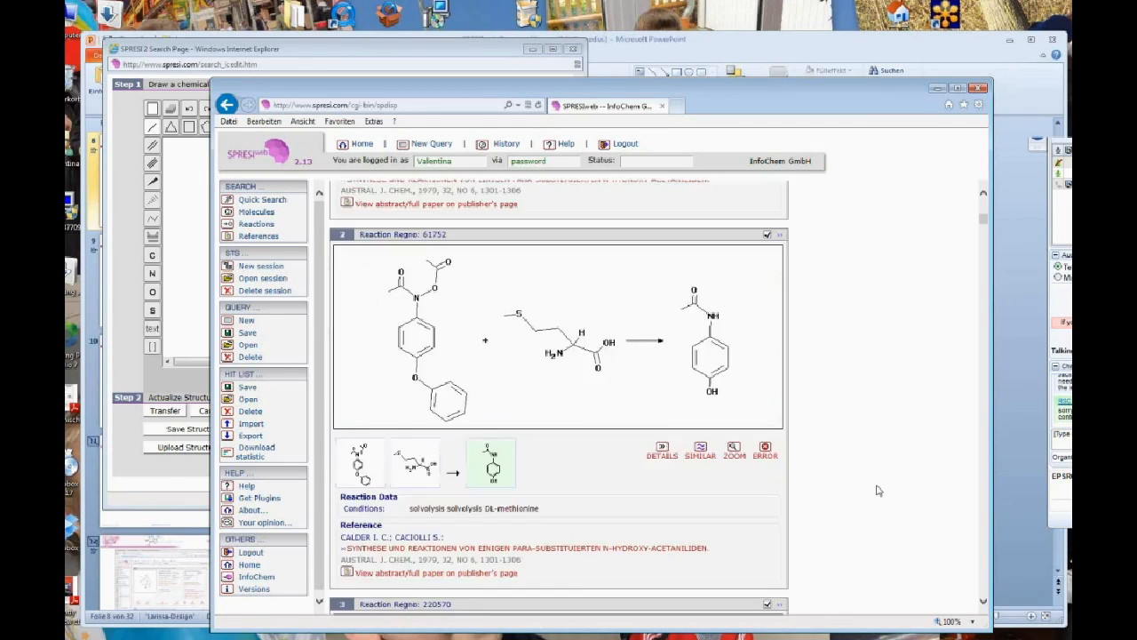
scroll(877, 491, "down", 10)
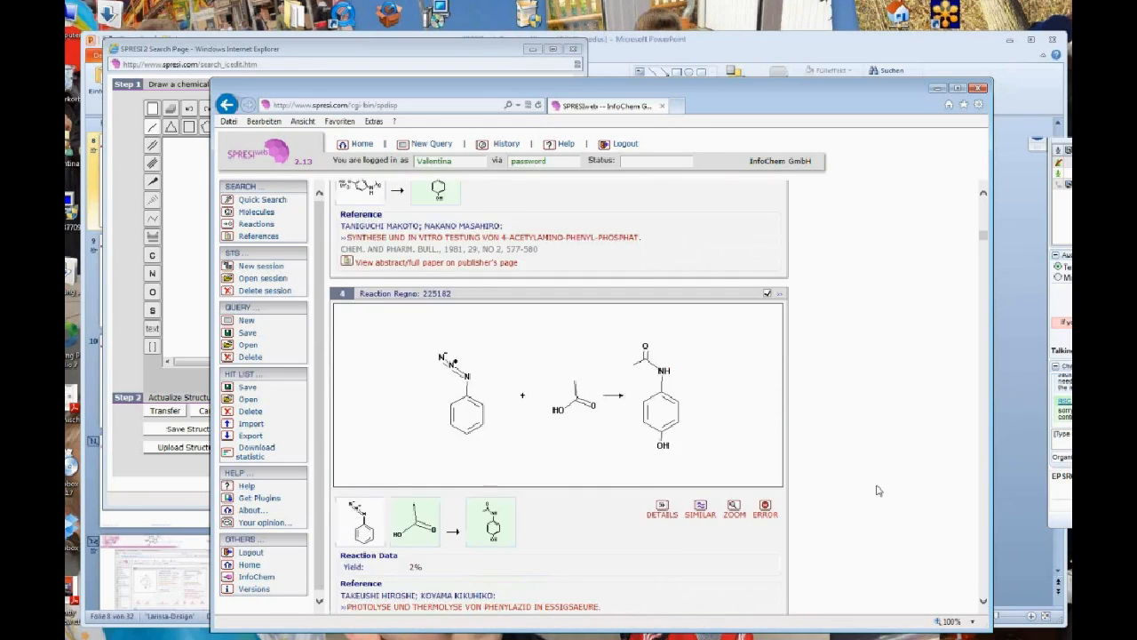
scroll(877, 490, "down", 10)
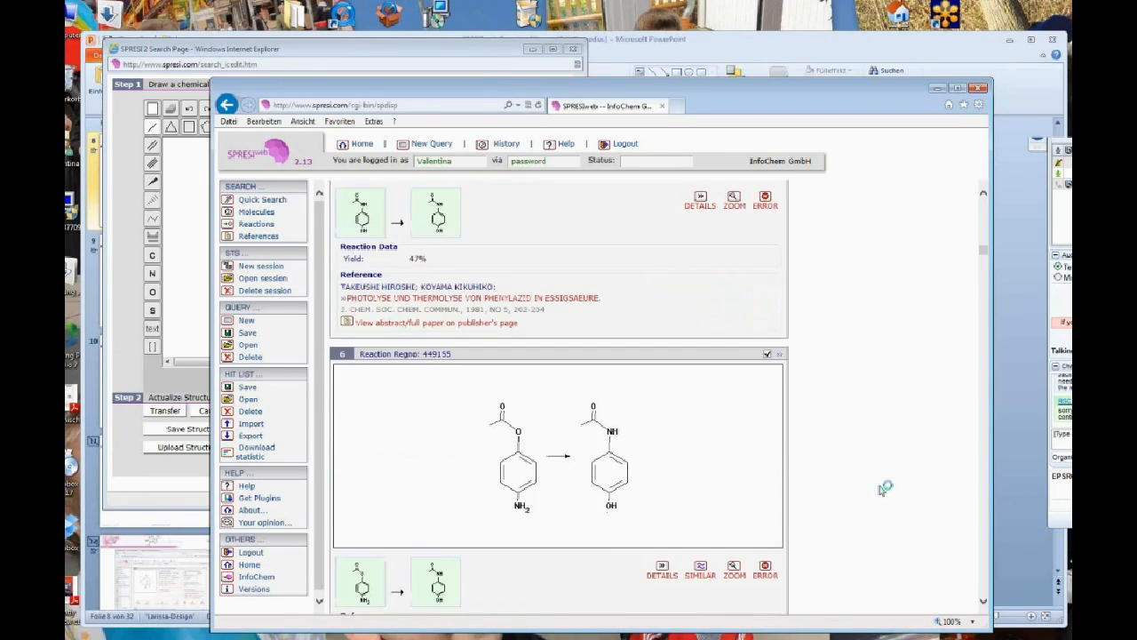
scroll(882, 490, "down", 10)
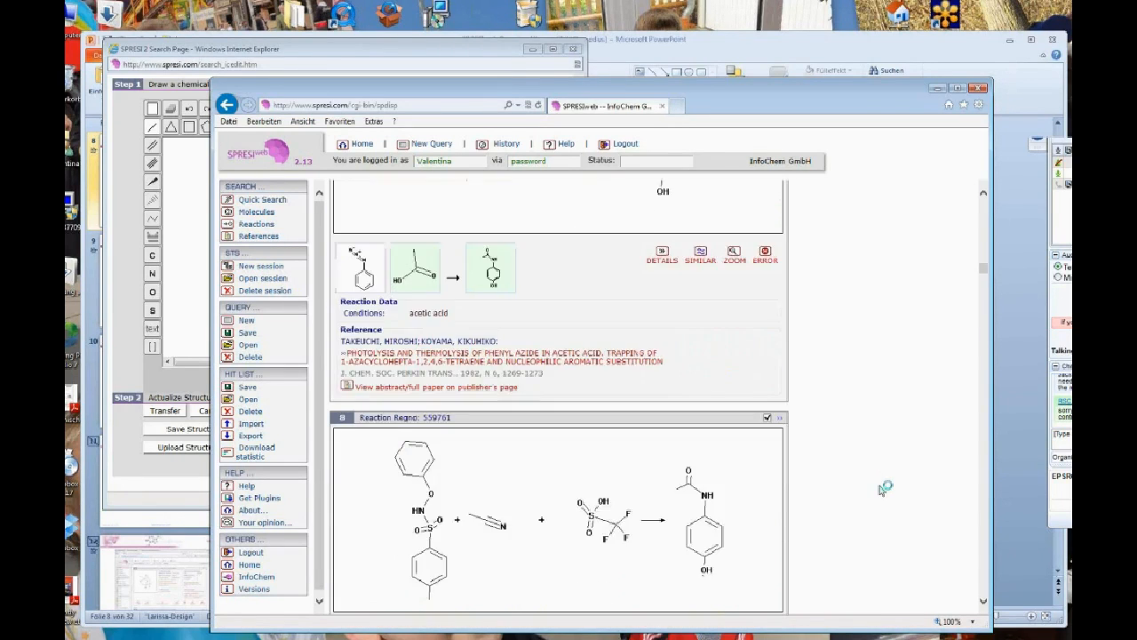
scroll(881, 490, "down", 5)
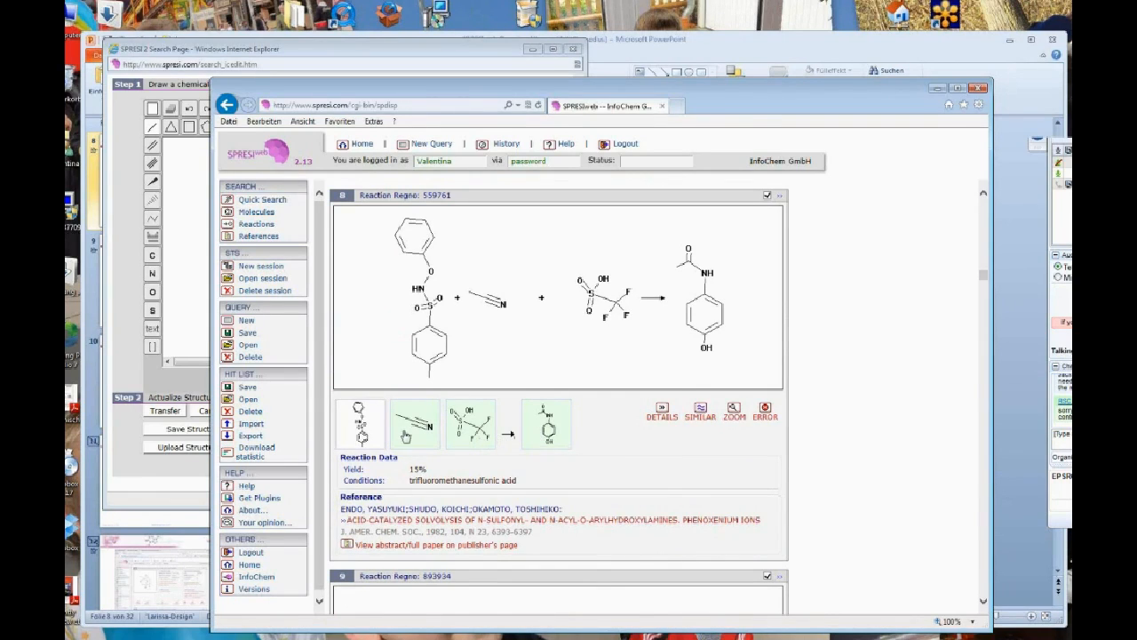
Step: View the search options and supplier list for trifluoromethanesulfonic acid in reaction hit 8, and close them without choosing any
left_click(463, 429)
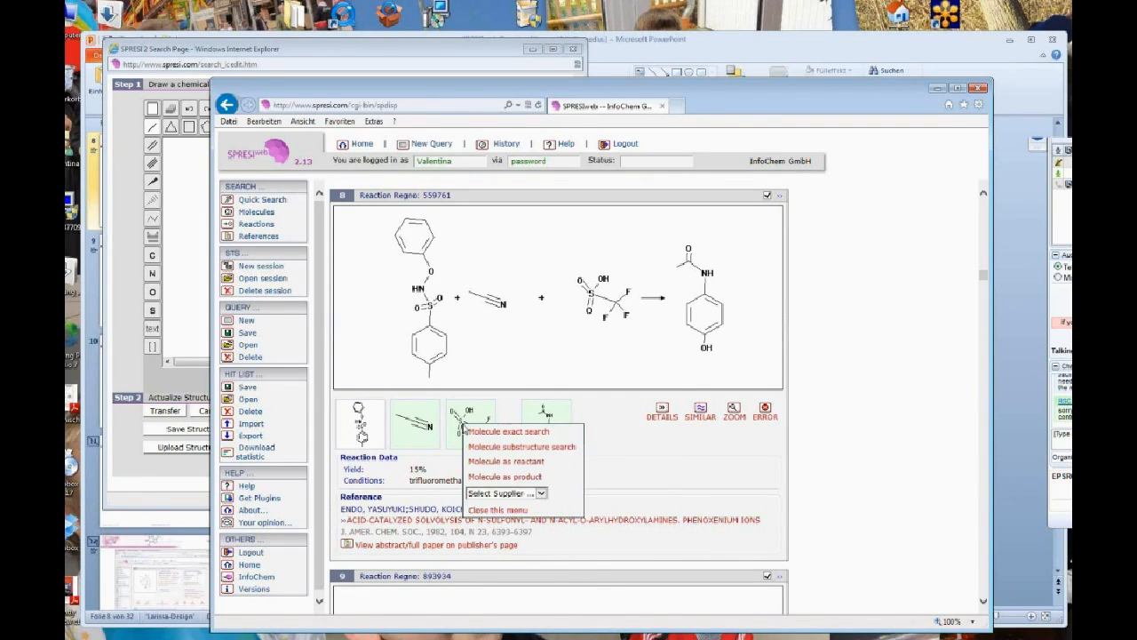
left_click(543, 495)
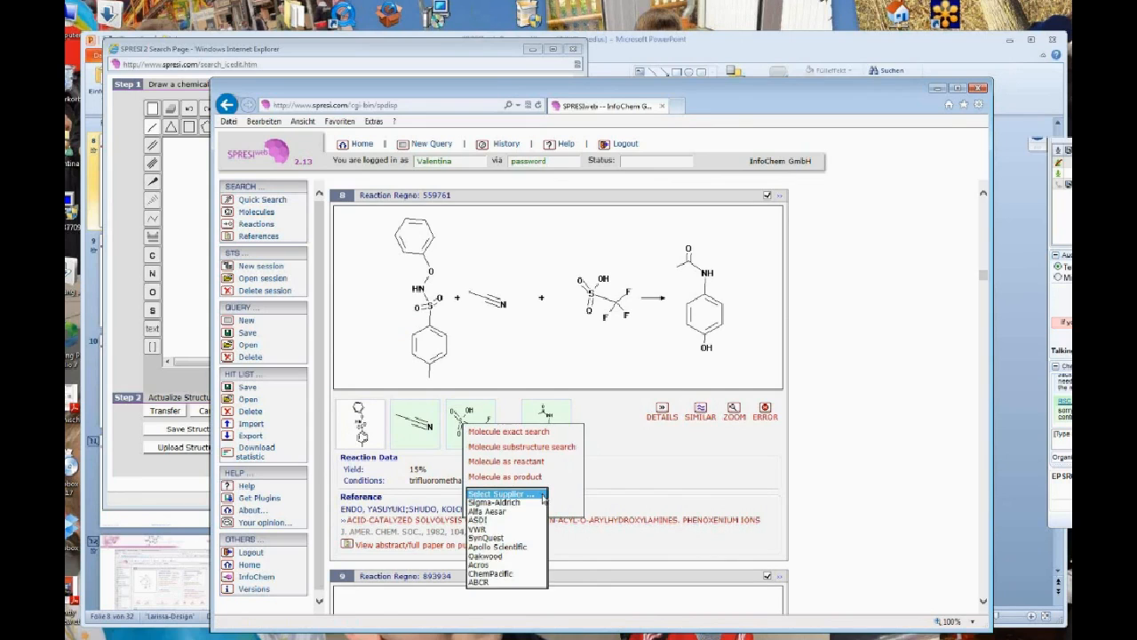
left_click(543, 497)
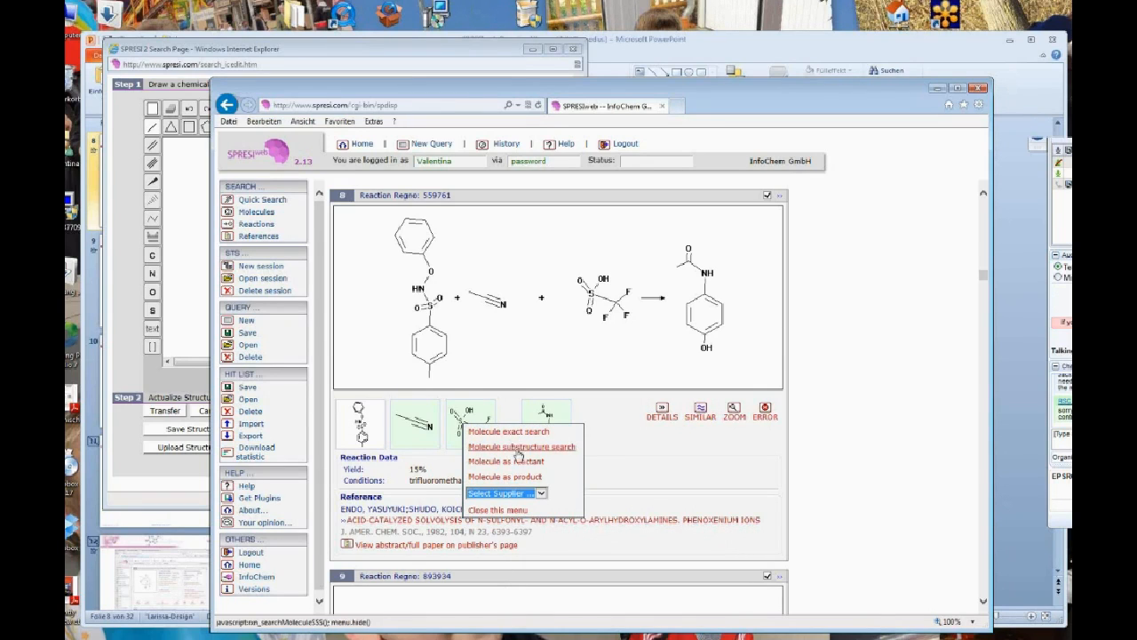
left_click(498, 510)
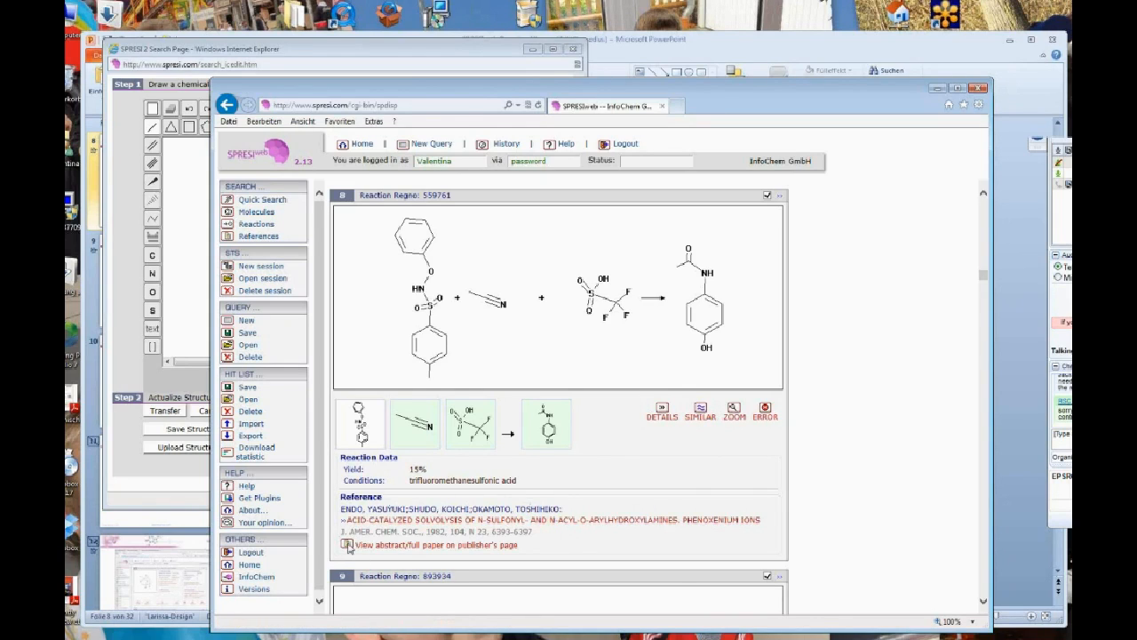
Step: Open the abstract/full paper of reaction hit 8 on the publisher's page and look through the article's first page
left_click(400, 549)
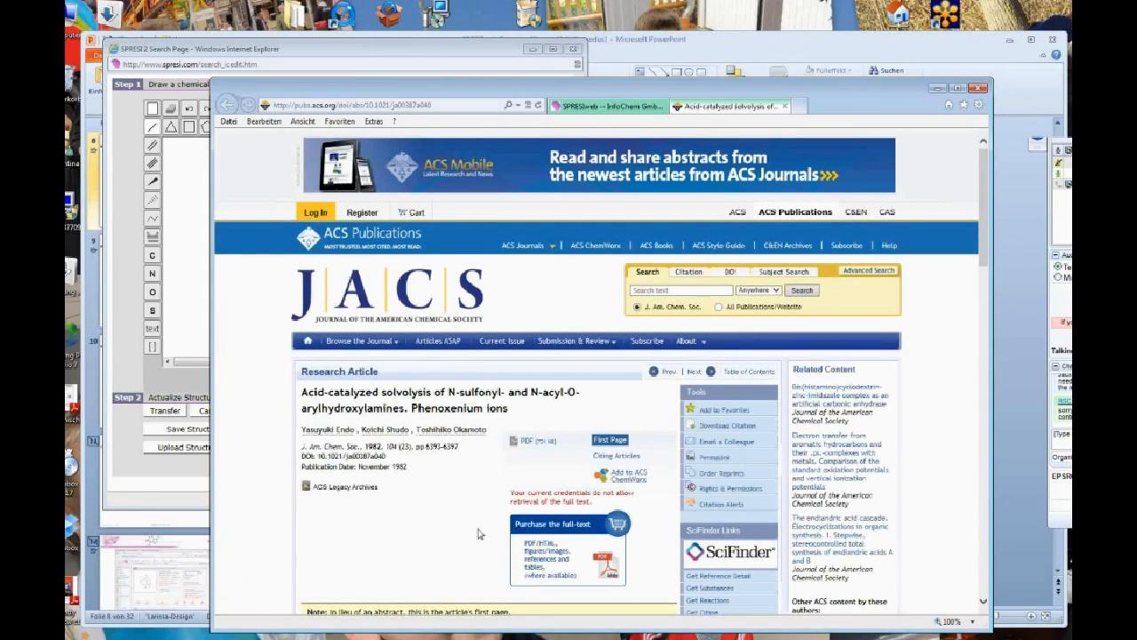
scroll(478, 533, "down", 5)
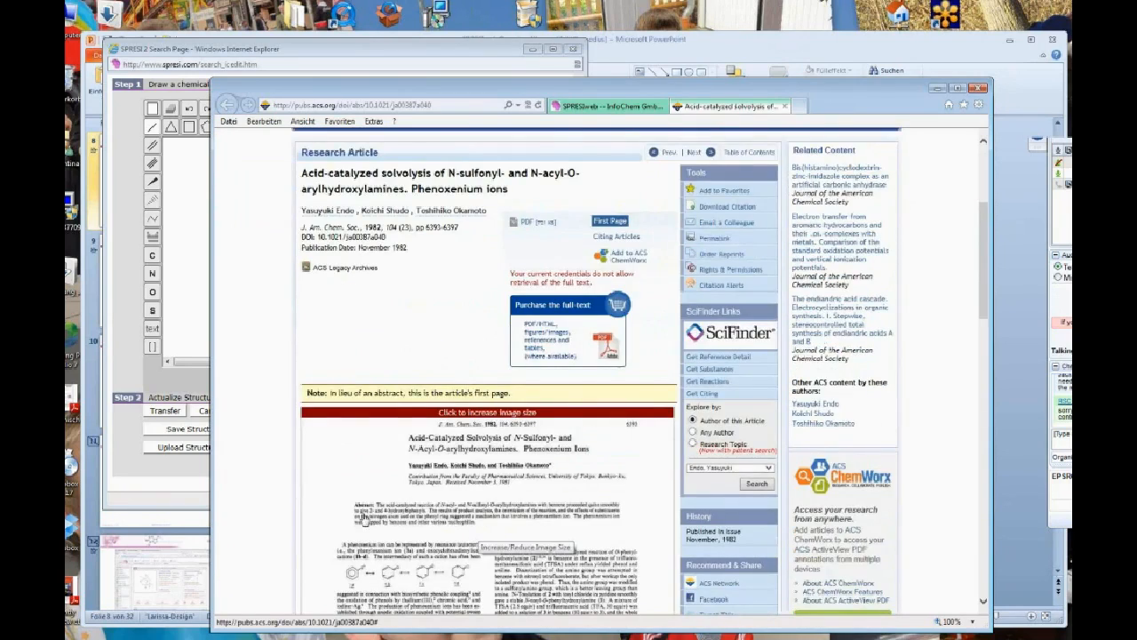
scroll(537, 531, "down", 2)
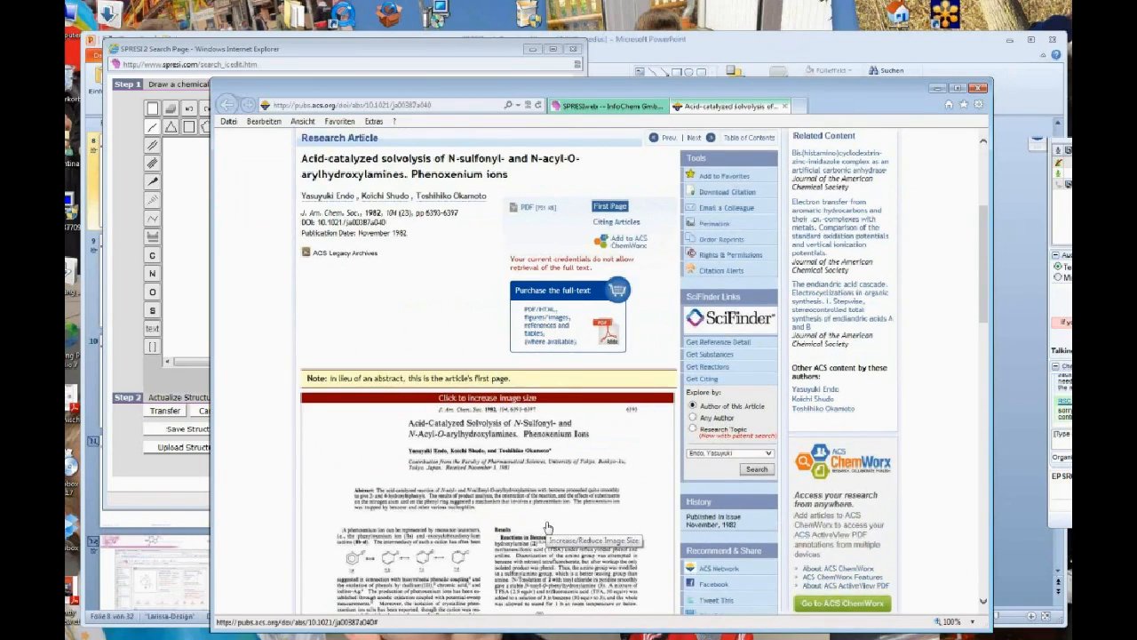
scroll(547, 527, "down", 5)
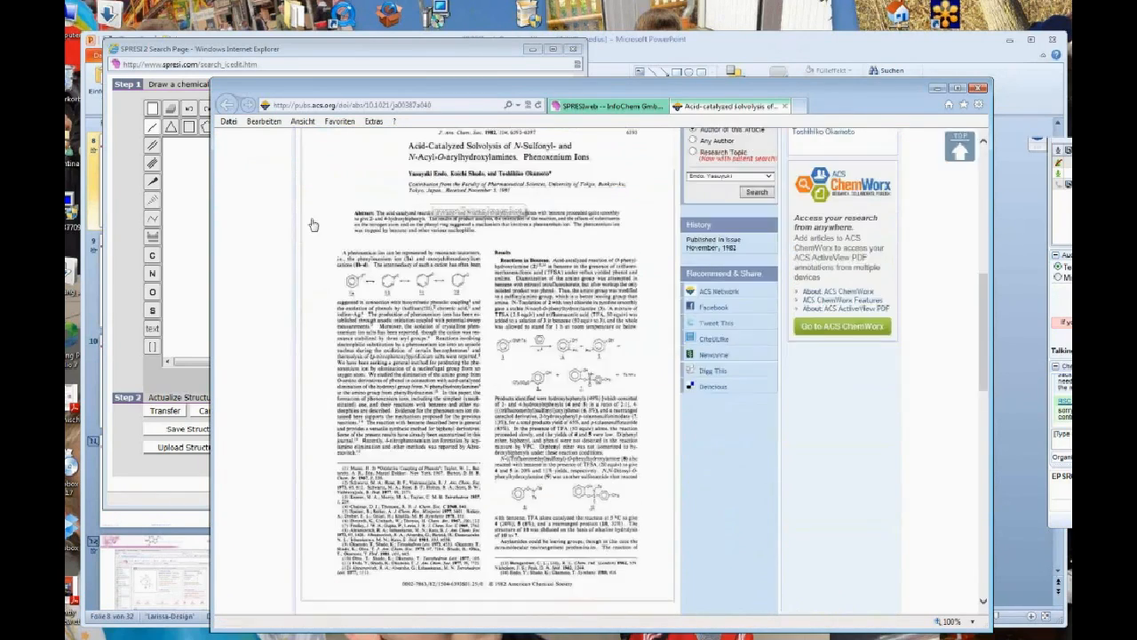
Step: Look over the rest of the publisher's article page, including the full-text purchase option, and close it
scroll(483, 558, "down", 1)
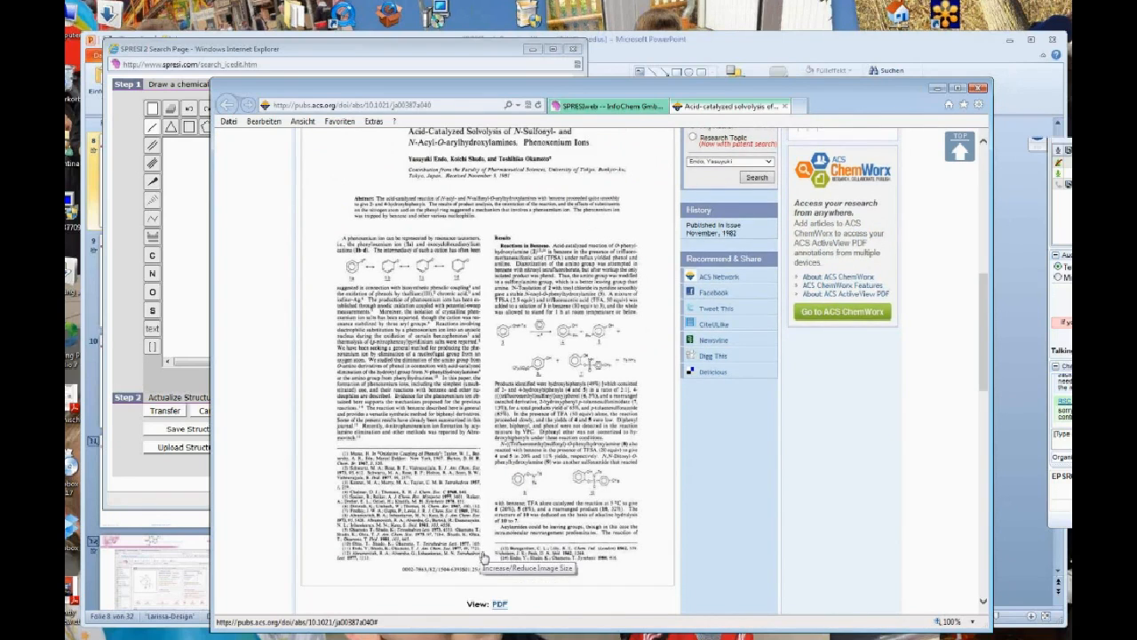
scroll(483, 558, "up", 9)
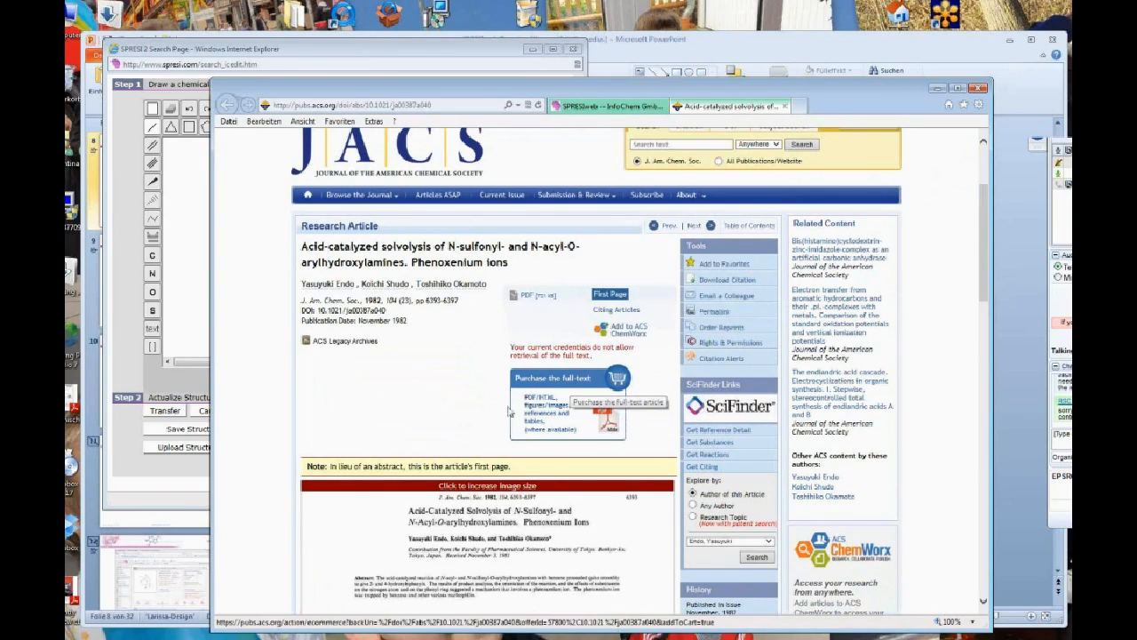
scroll(445, 411, "up", 2)
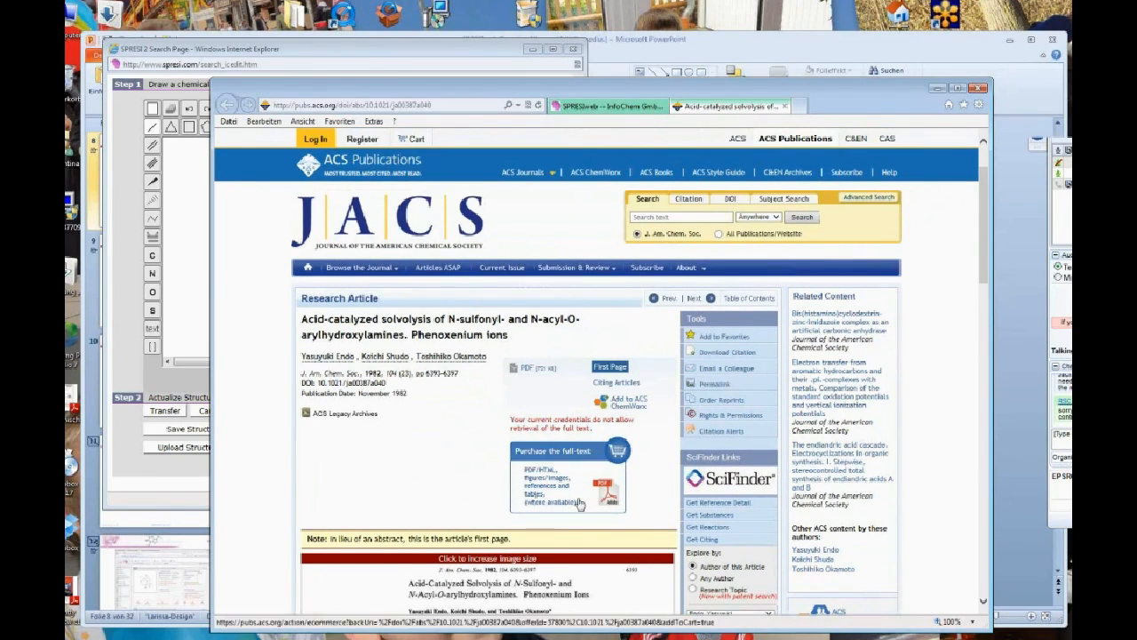
left_click(783, 107)
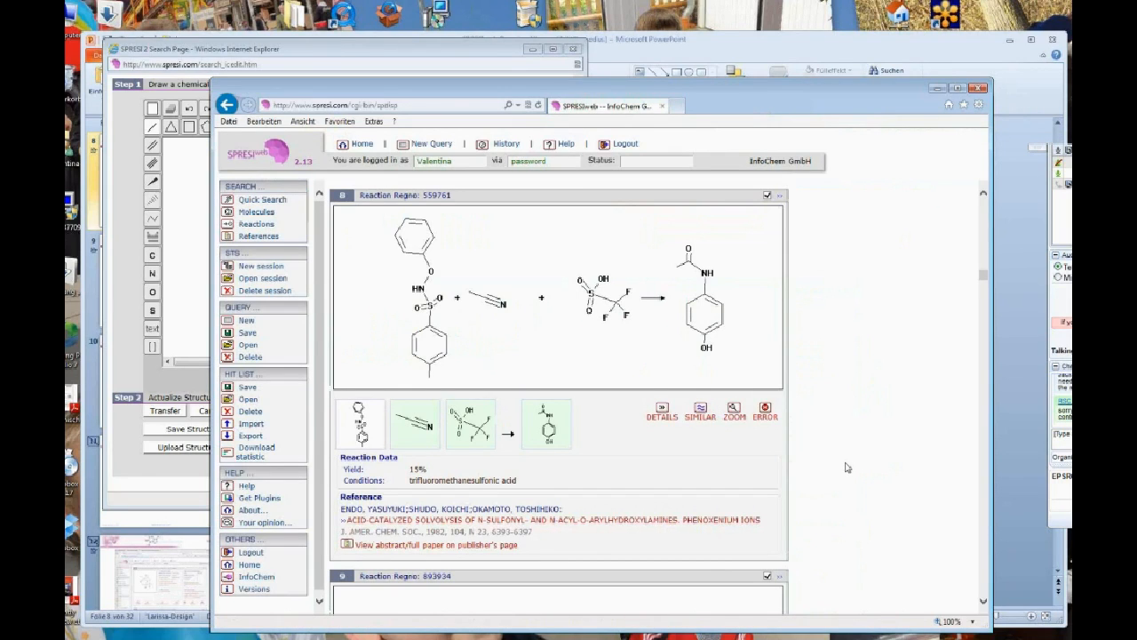
Step: Search for reactions similar to reaction hit 9, the transacetylation of 4-aminophenol with aspirin
scroll(851, 467, "down", 4)
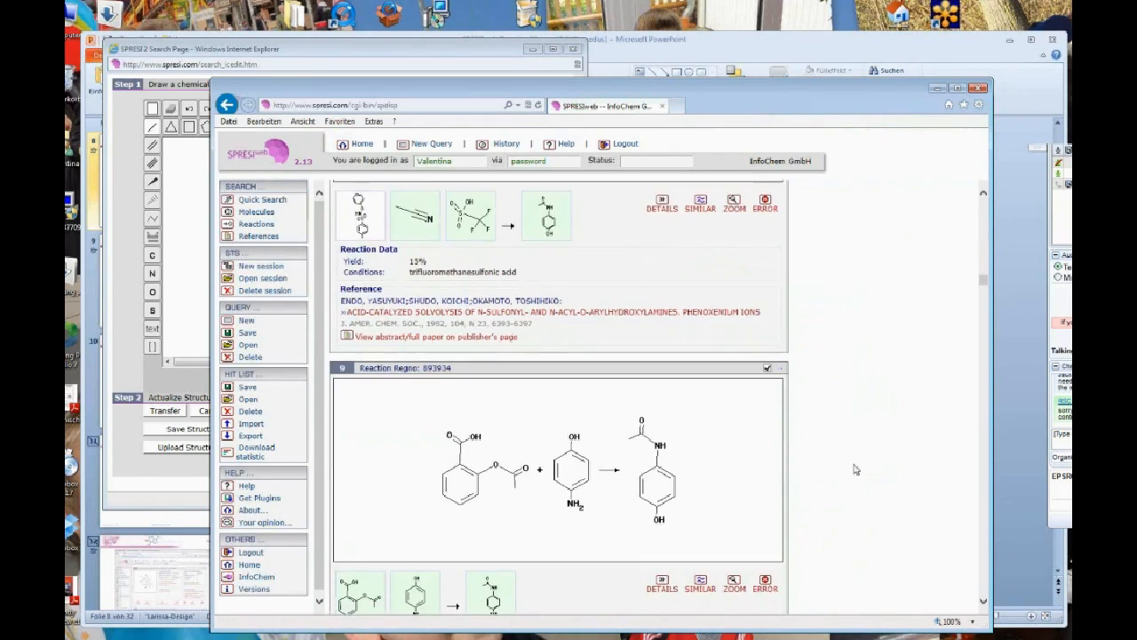
scroll(854, 469, "down", 2)
scroll(855, 469, "down", 1)
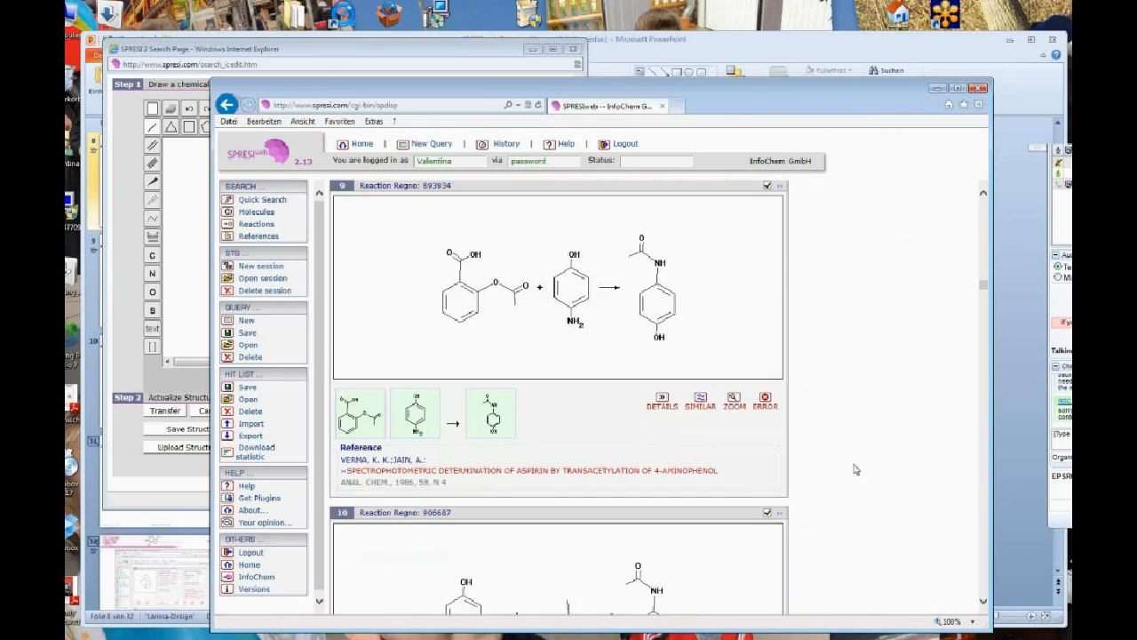
scroll(854, 469, "up", 1)
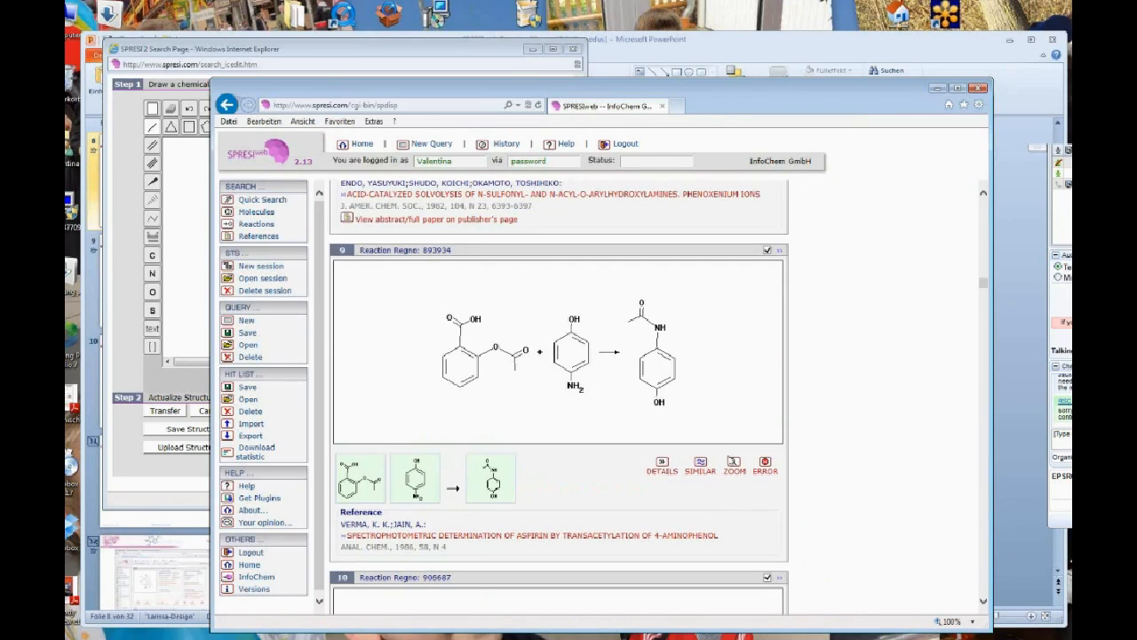
left_click(702, 471)
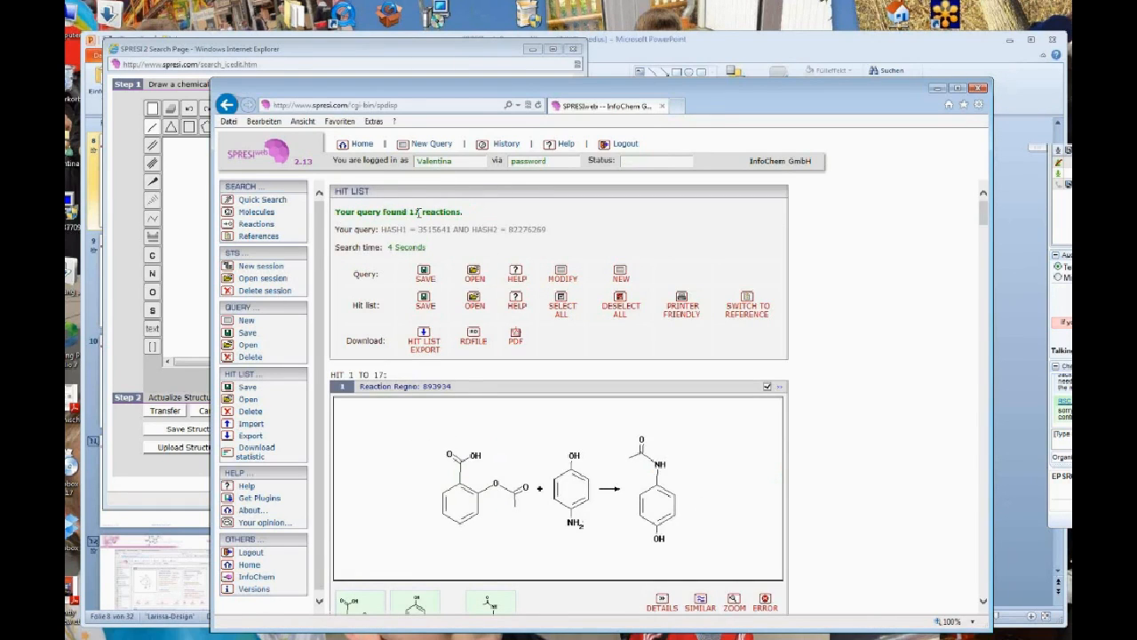
Step: Look through the first similar-reaction hits and return to the start of the hit list
scroll(859, 505, "down", 3)
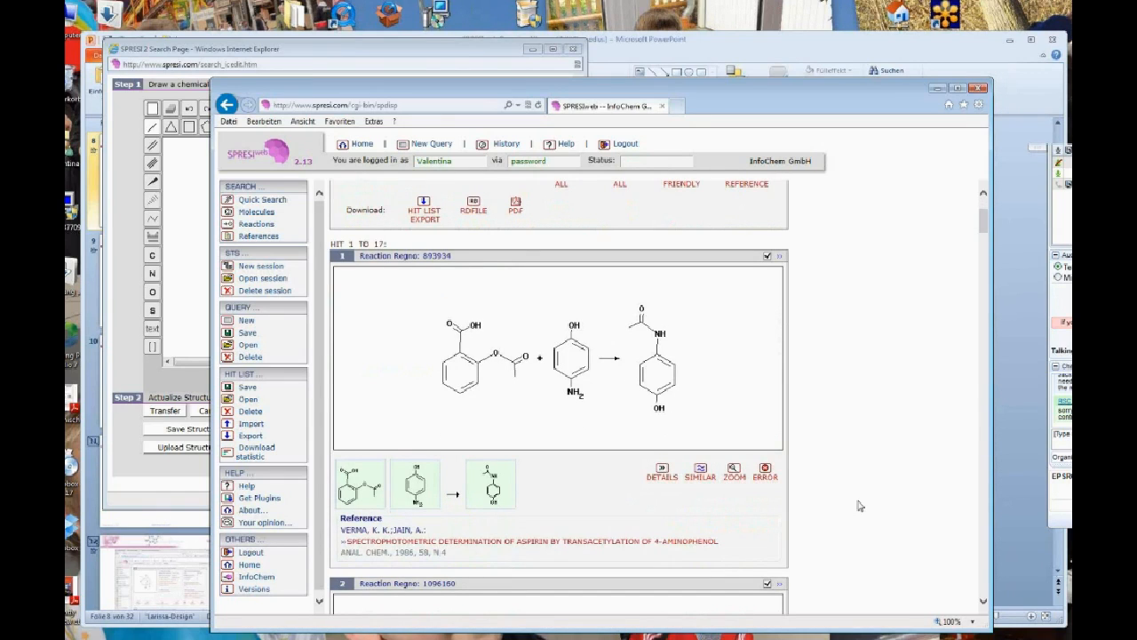
scroll(859, 506, "down", 4)
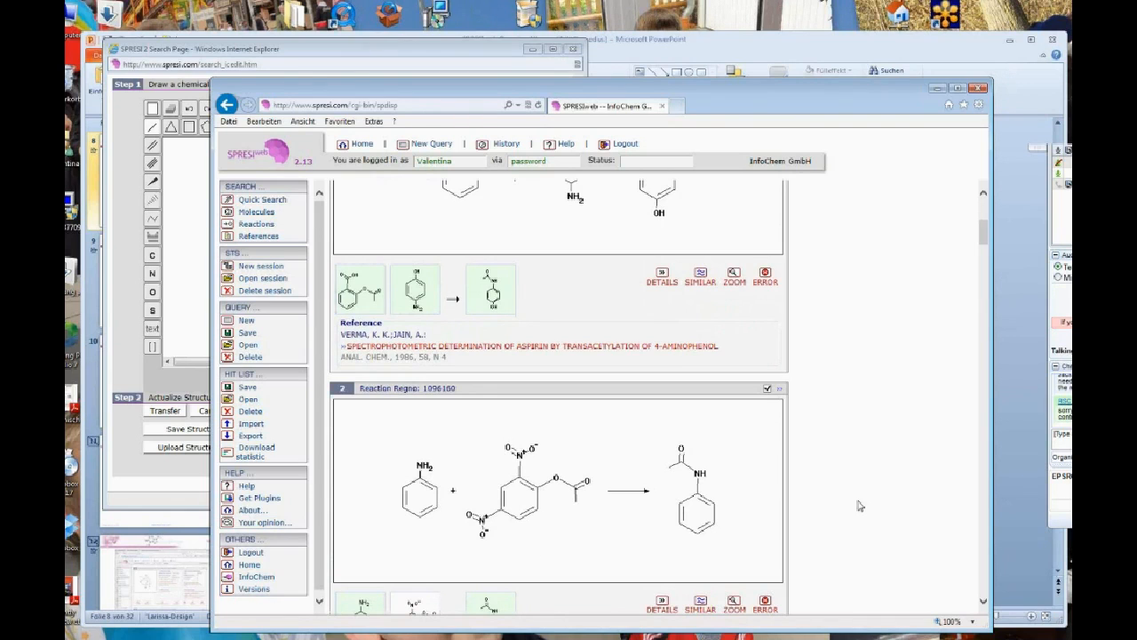
scroll(859, 506, "up", 6)
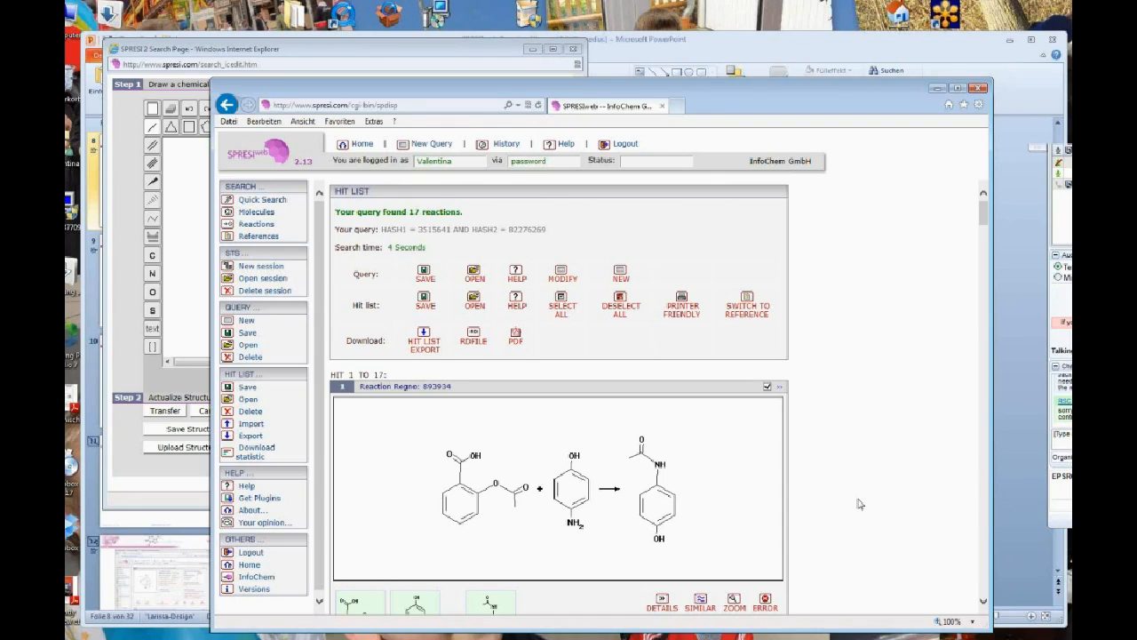
Step: Start a new reaction query, view the searchable fields and leave the first field unselected
left_click(269, 228)
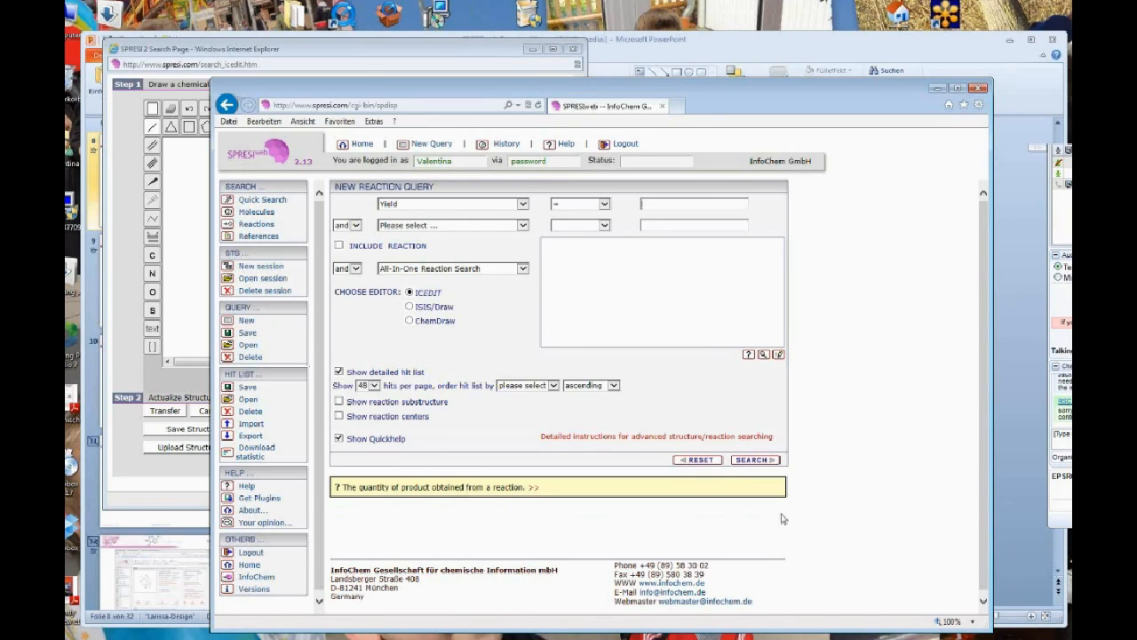
left_click(522, 204)
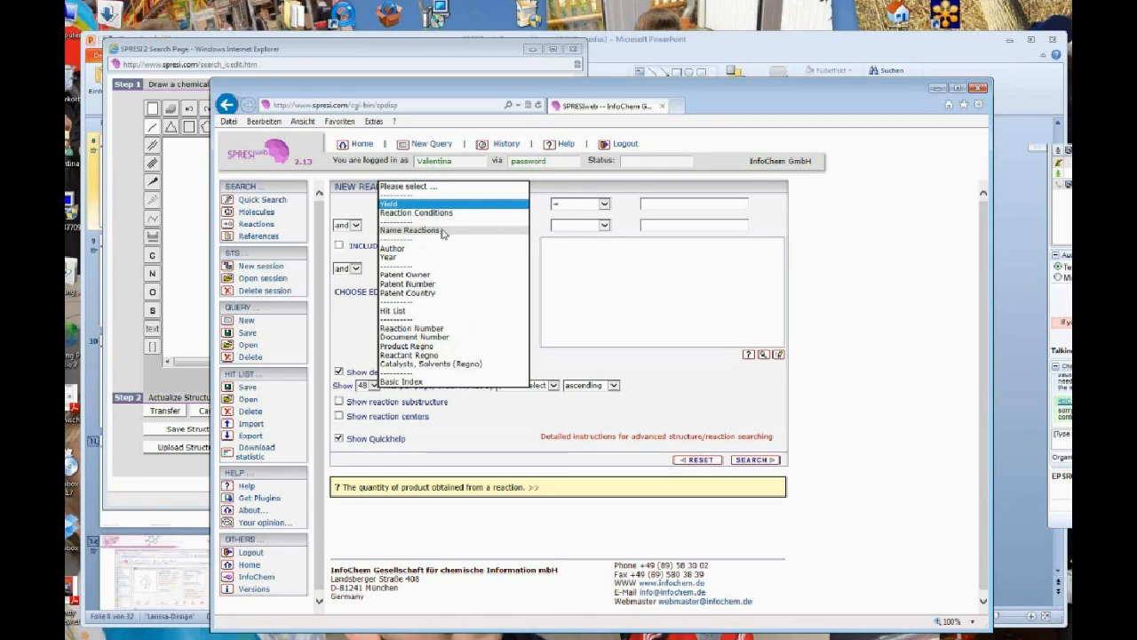
left_click(498, 188)
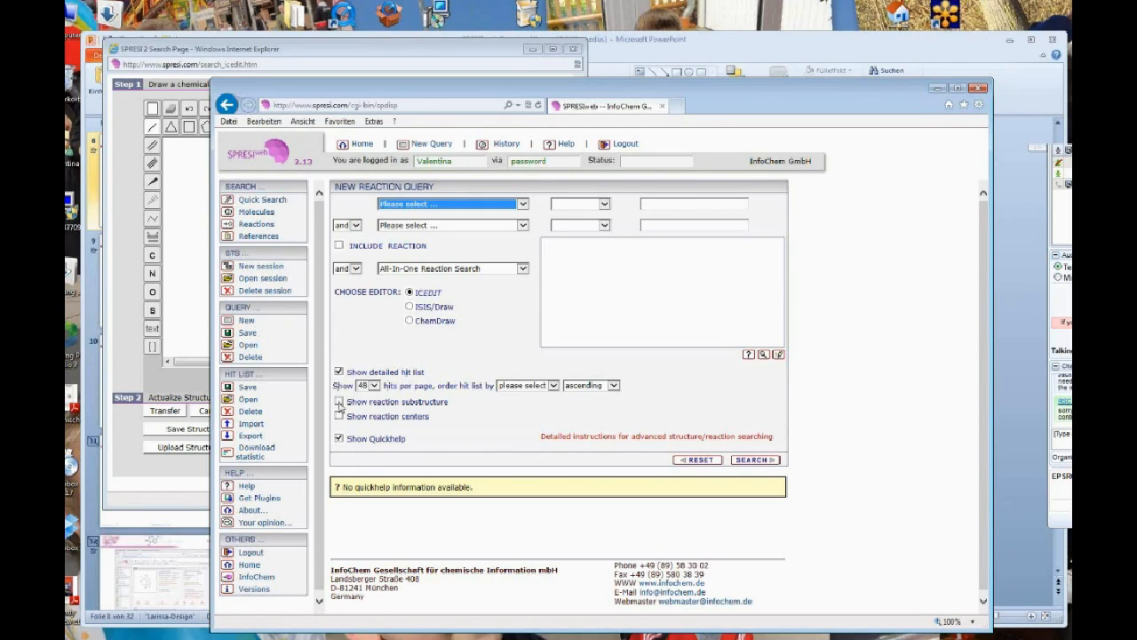
Step: Turn on the display of reaction substructure and reaction centers, and keep All-In-One Reaction Search as the search type
left_click(339, 404)
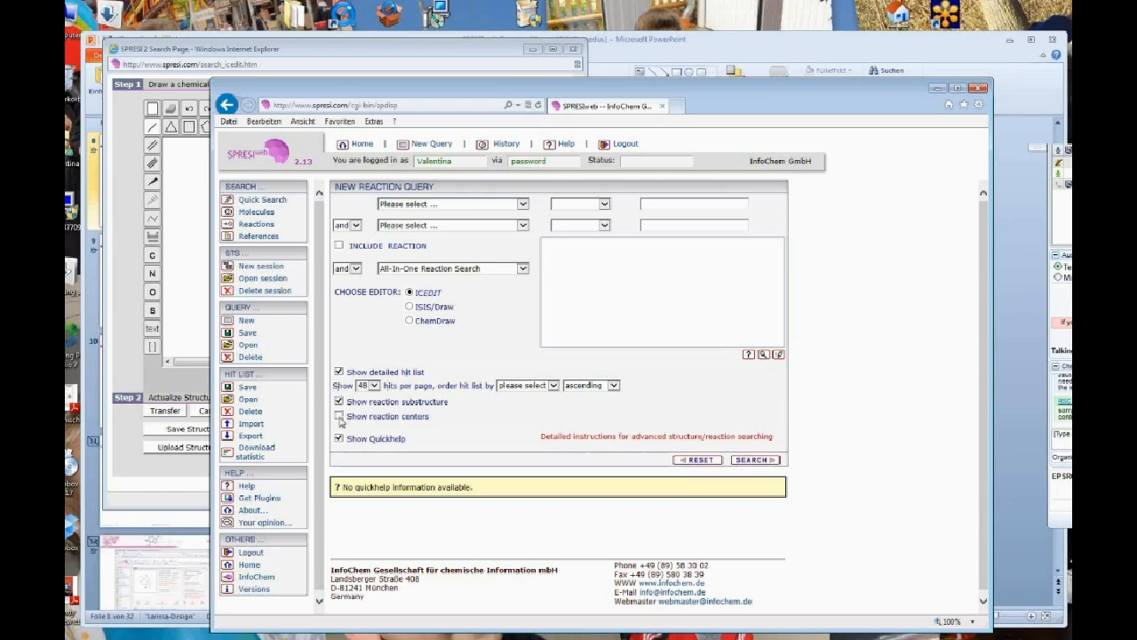
left_click(340, 416)
left_click(523, 273)
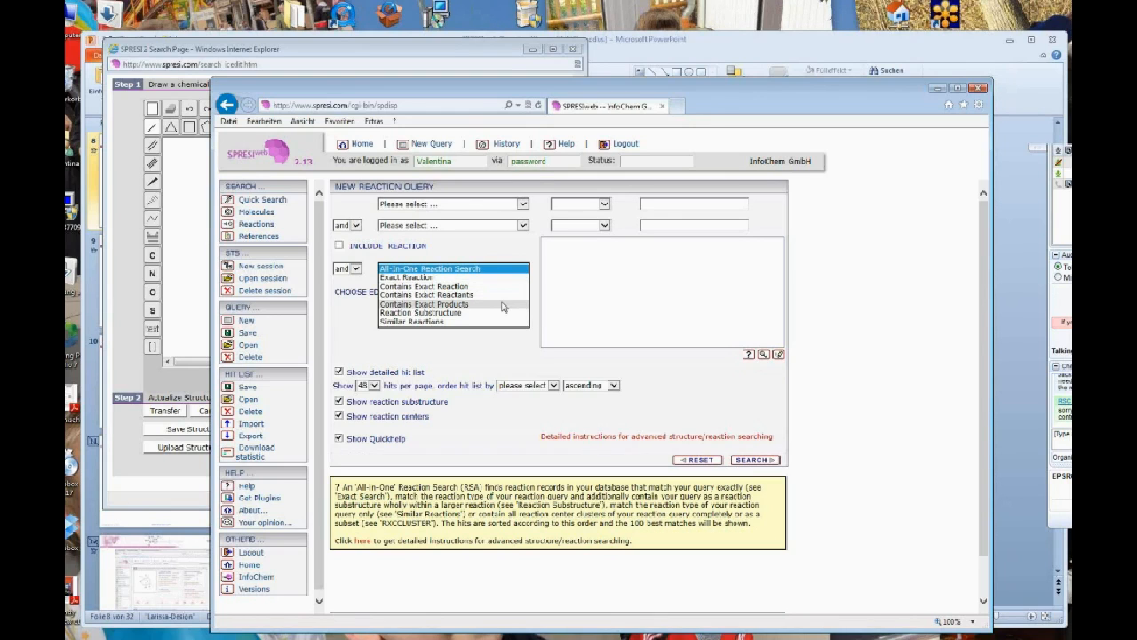
left_click(498, 269)
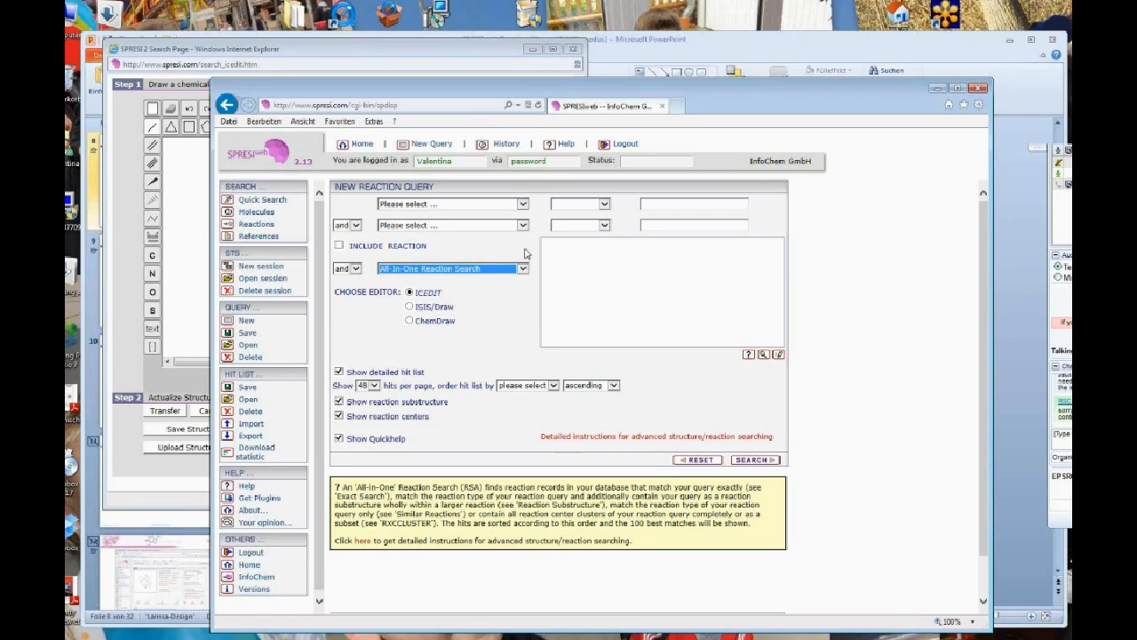
left_click(523, 205)
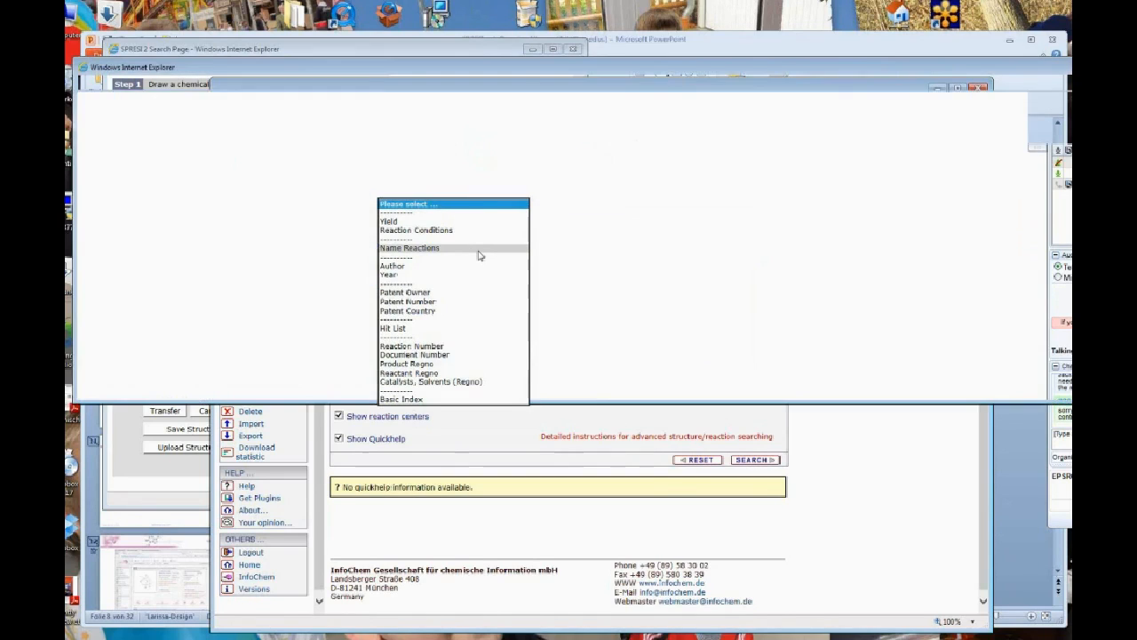
left_click(479, 250)
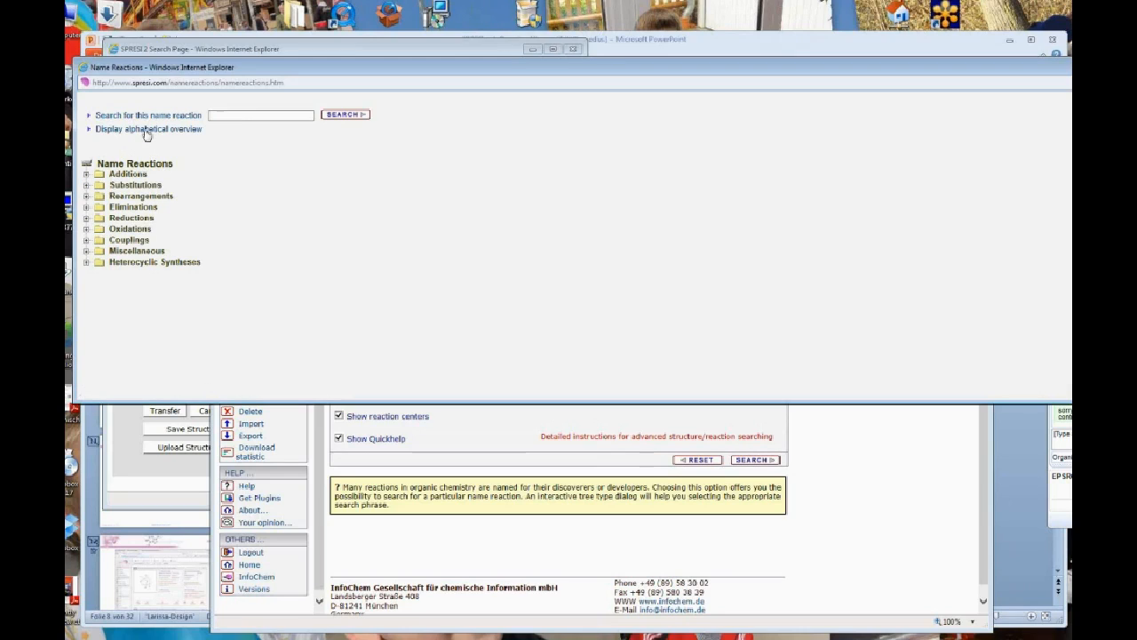
left_click(222, 114)
type("de")
type("els")
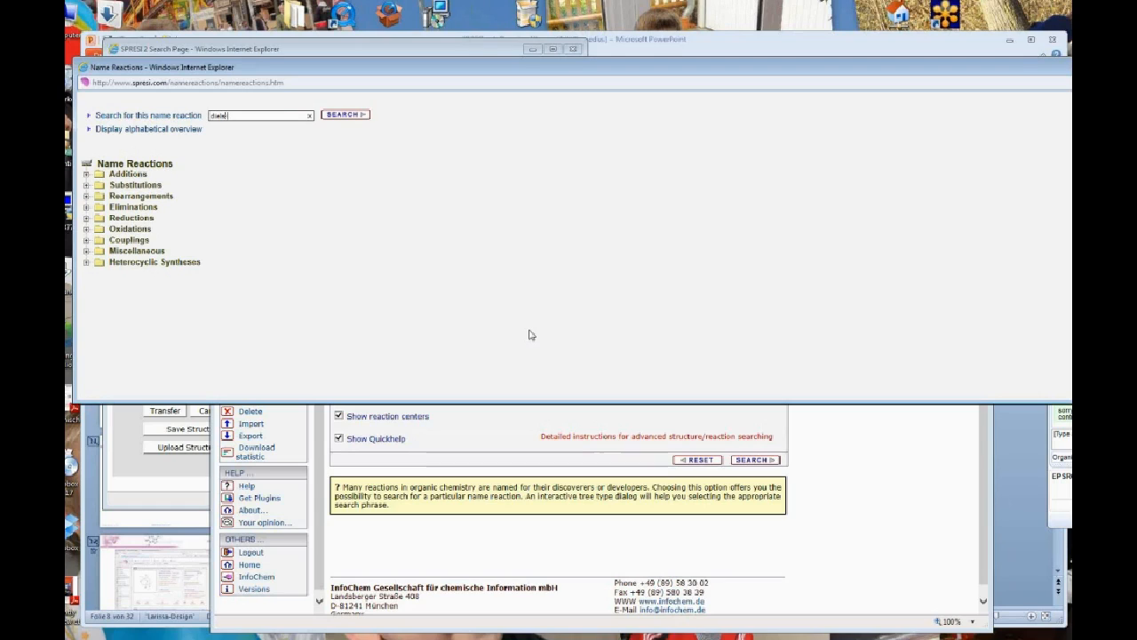
type("-alder")
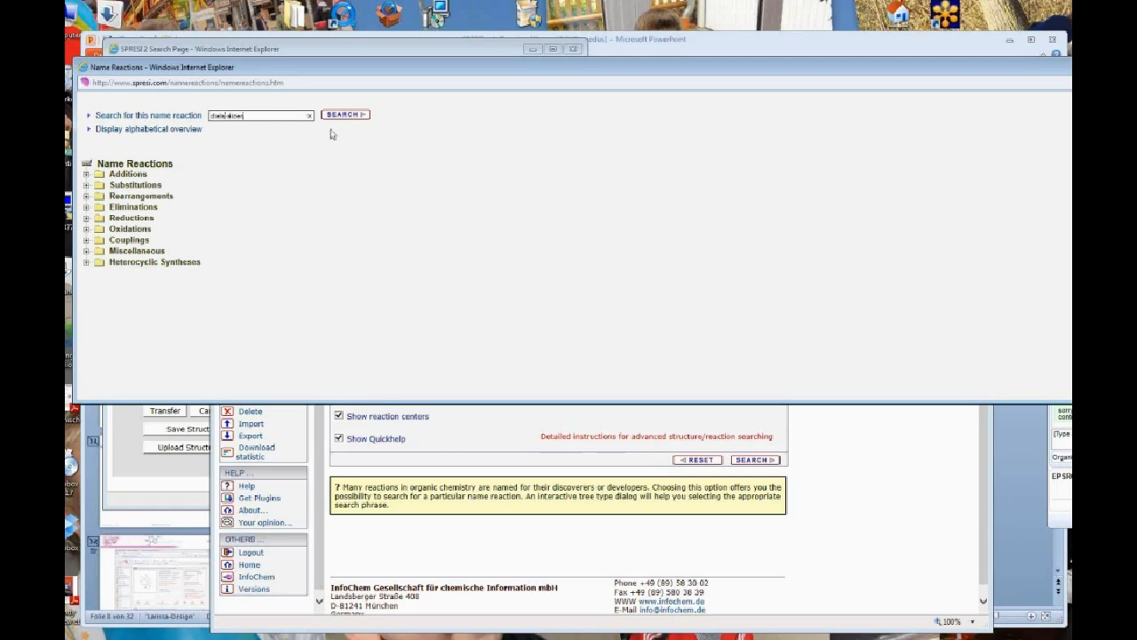
left_click(354, 116)
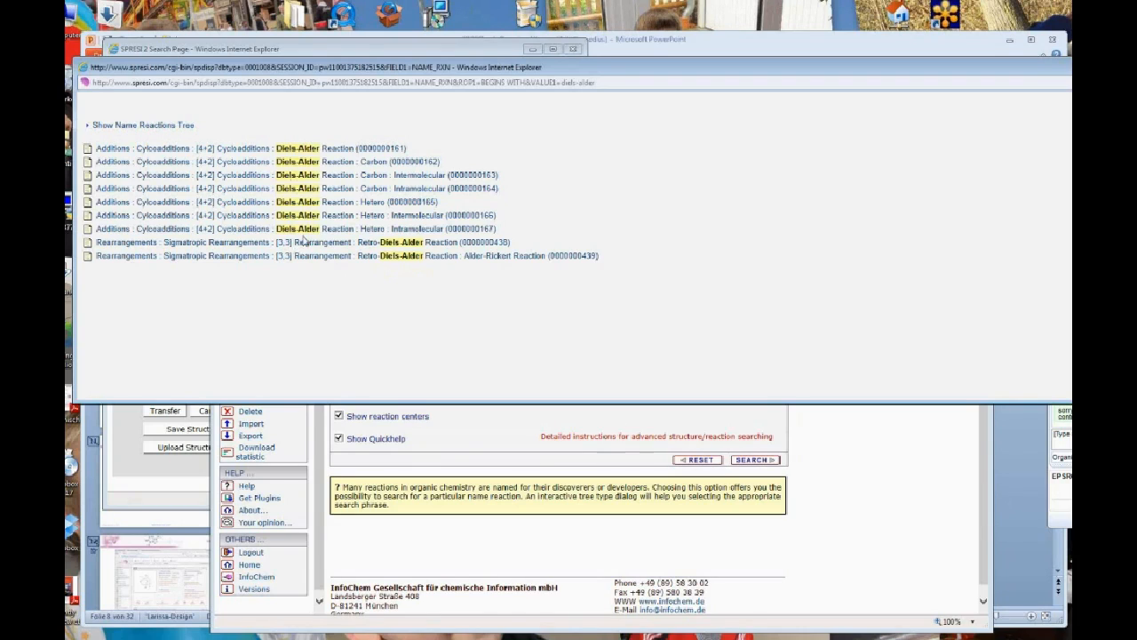
left_click(314, 189)
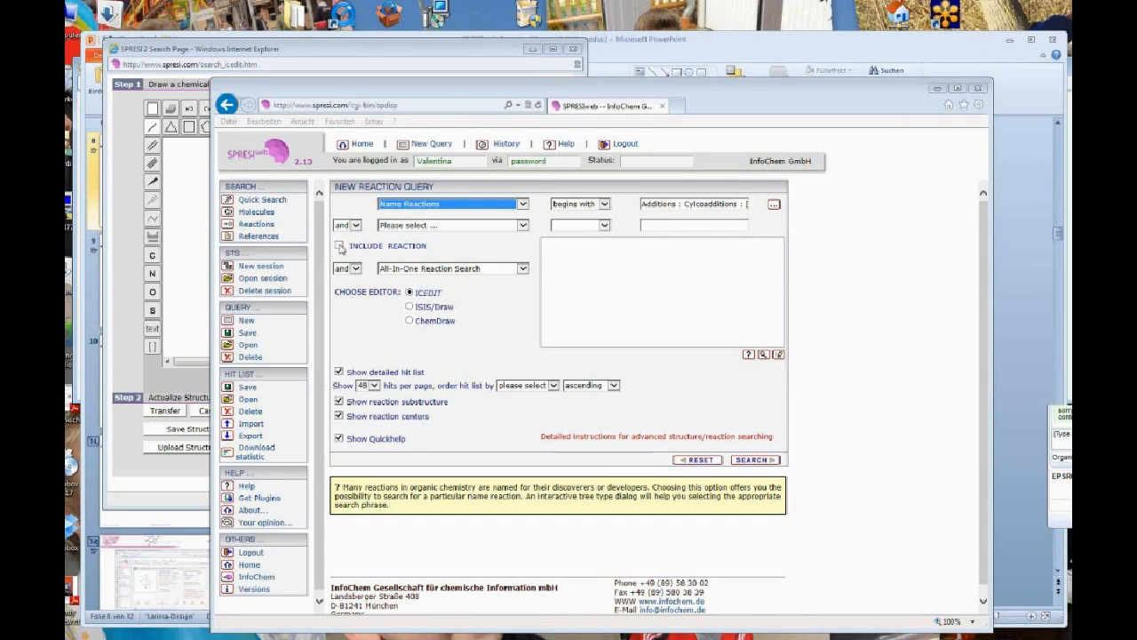
Step: Include a reaction in the query, clear the old structure from the editor and place a reaction arrow
left_click(338, 246)
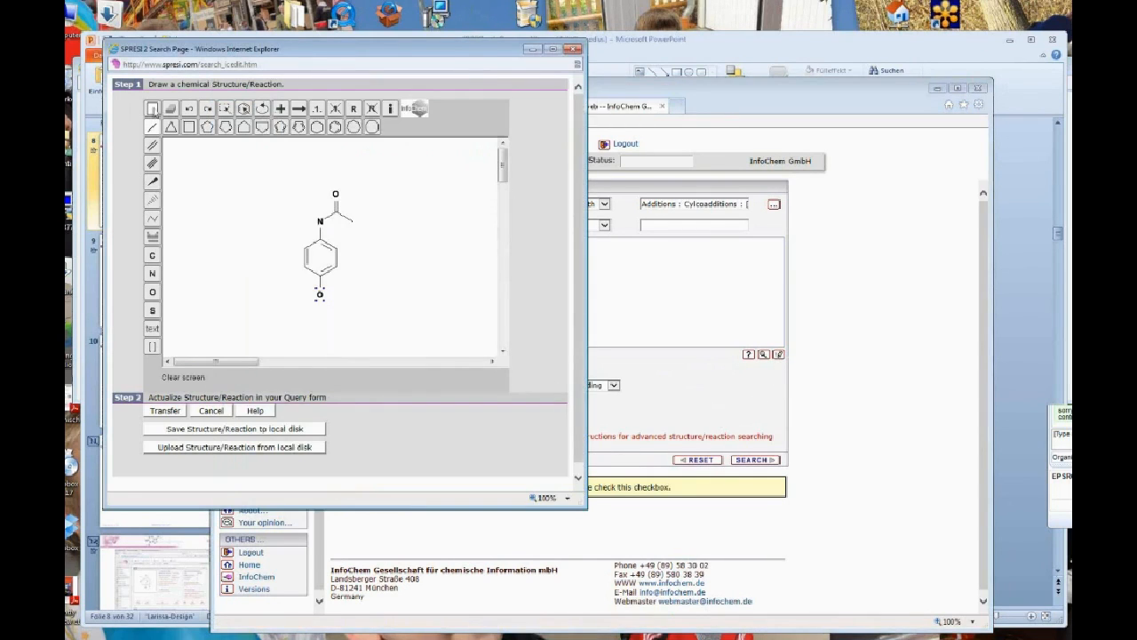
left_click(153, 109)
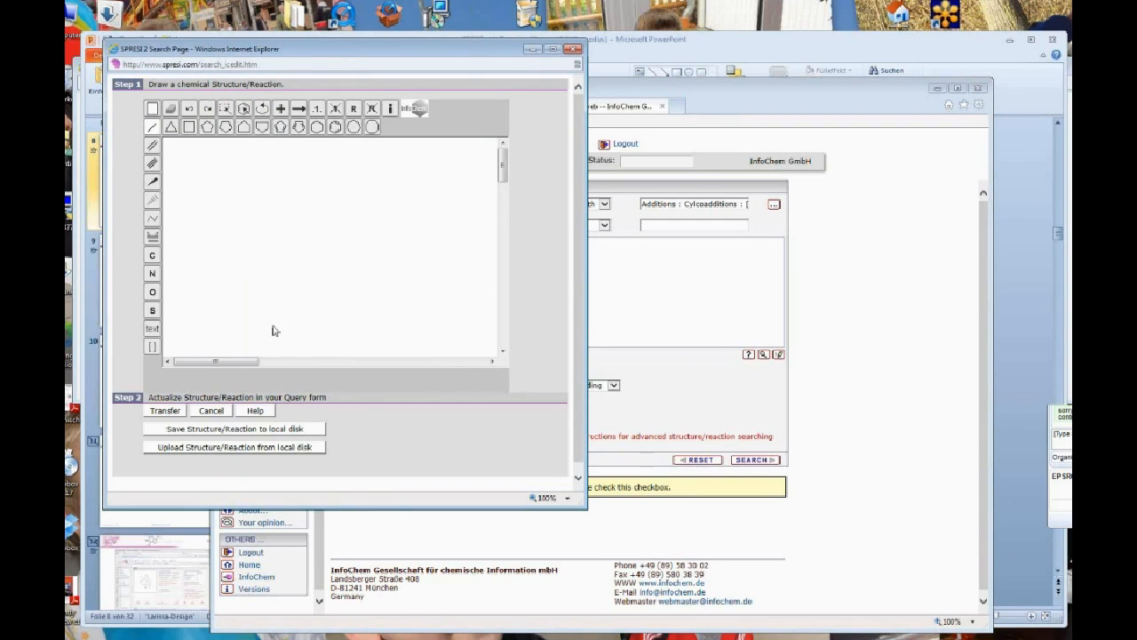
left_click(300, 108)
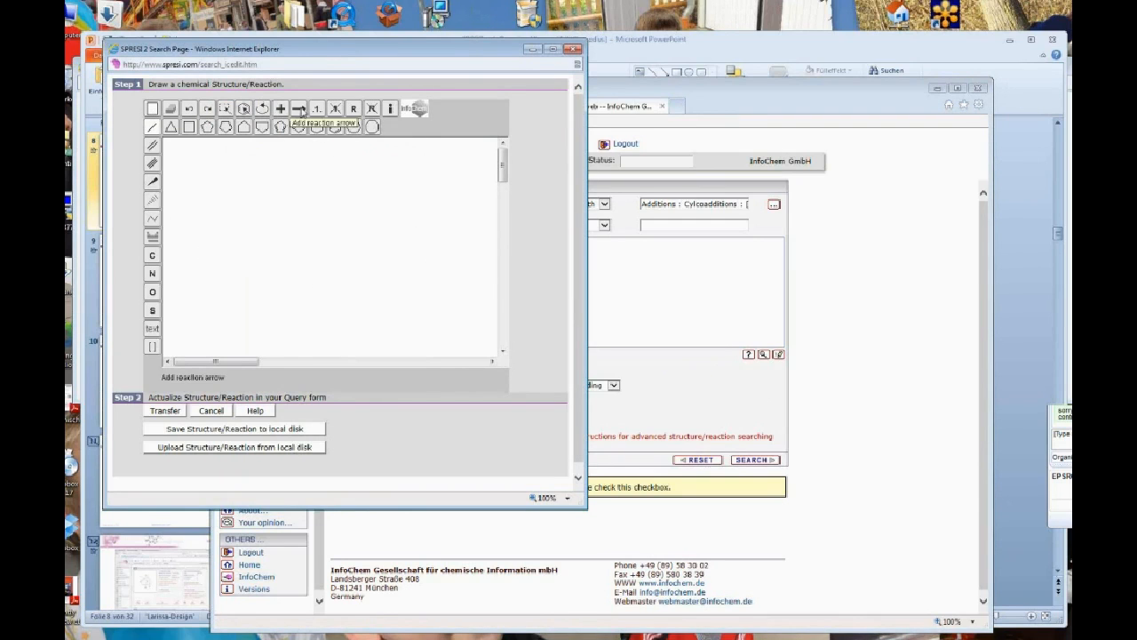
left_click(248, 248)
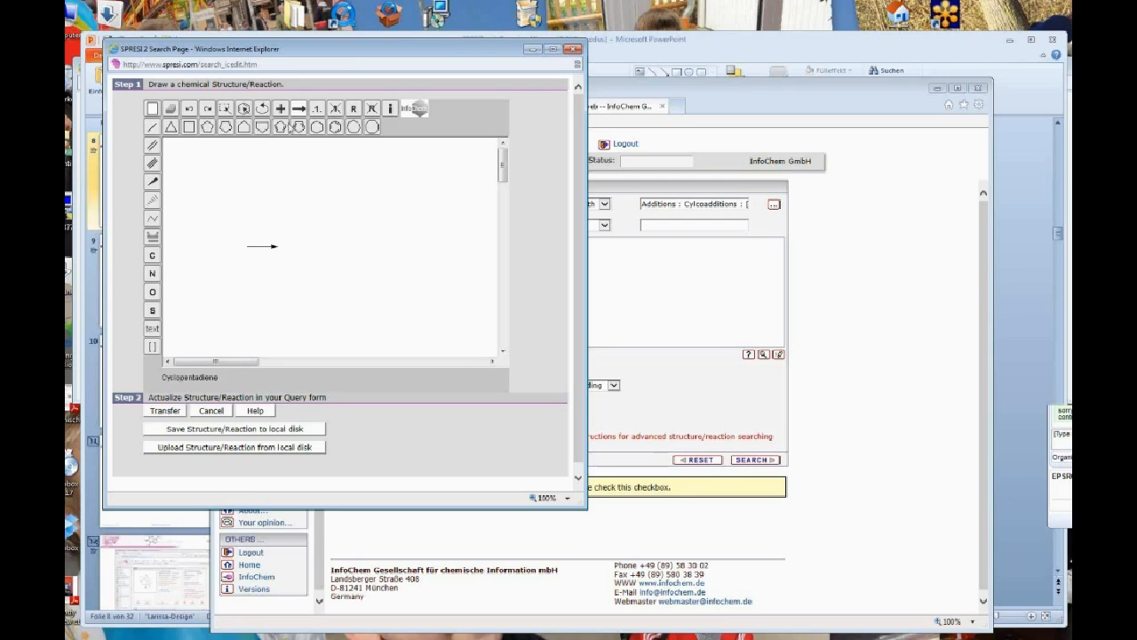
Step: Draw two fused six-membered rings as the product after the arrow, with a double bond at the lower left of the first ring
left_click(334, 127)
left_click(313, 246)
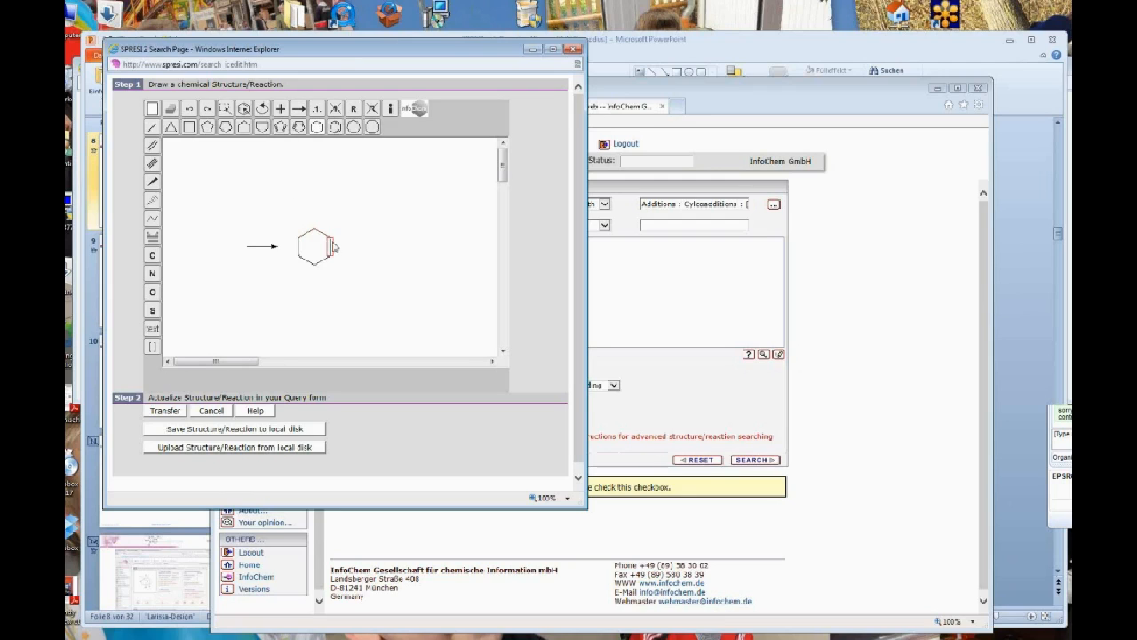
left_click(333, 249)
left_click(155, 129)
left_click(312, 262)
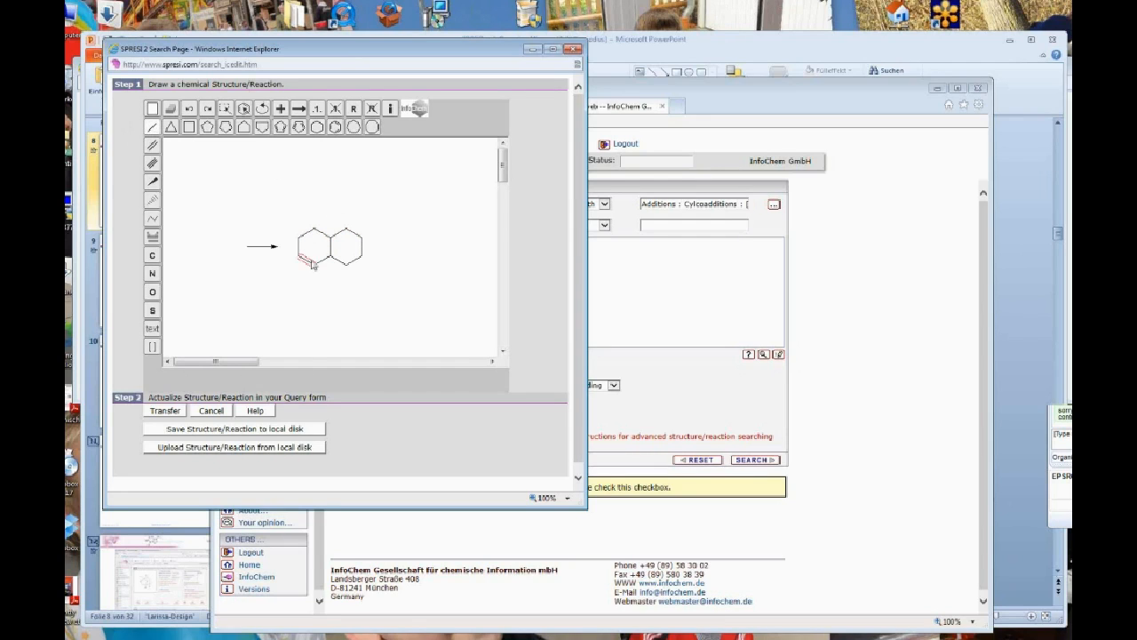
Step: Replace the two outer adjacent atoms of the second ring with nitrogen below and oxygen above
left_click(154, 275)
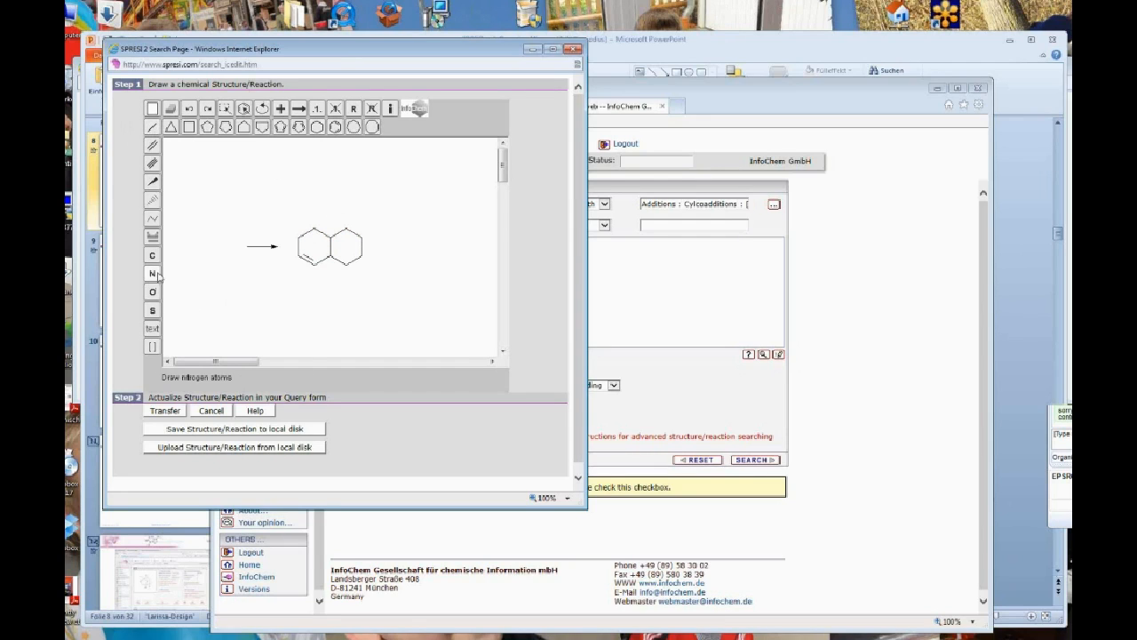
left_click(361, 256)
left_click(153, 292)
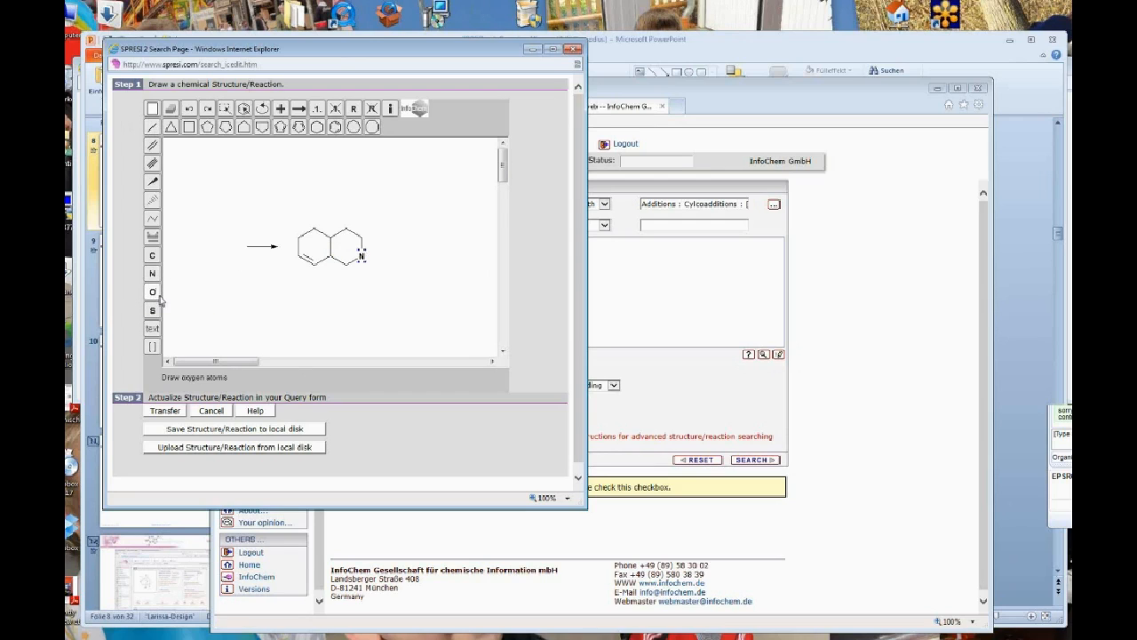
left_click(362, 239)
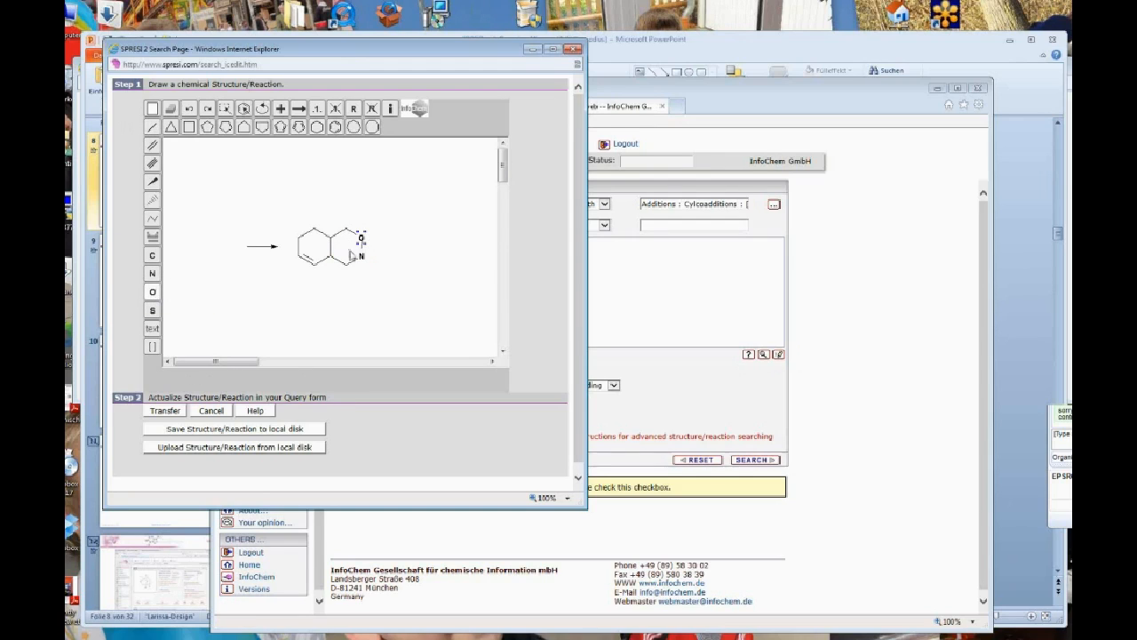
Step: Transfer the drawn reaction to the query form and set the search type to Reaction Substructure
left_click(173, 412)
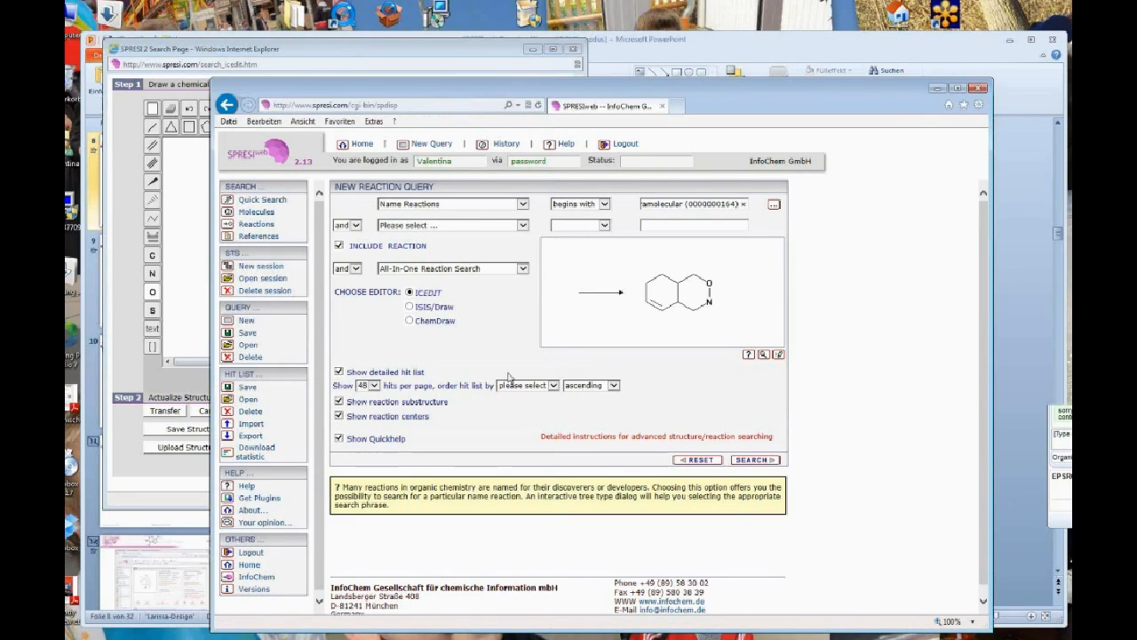
left_click(525, 267)
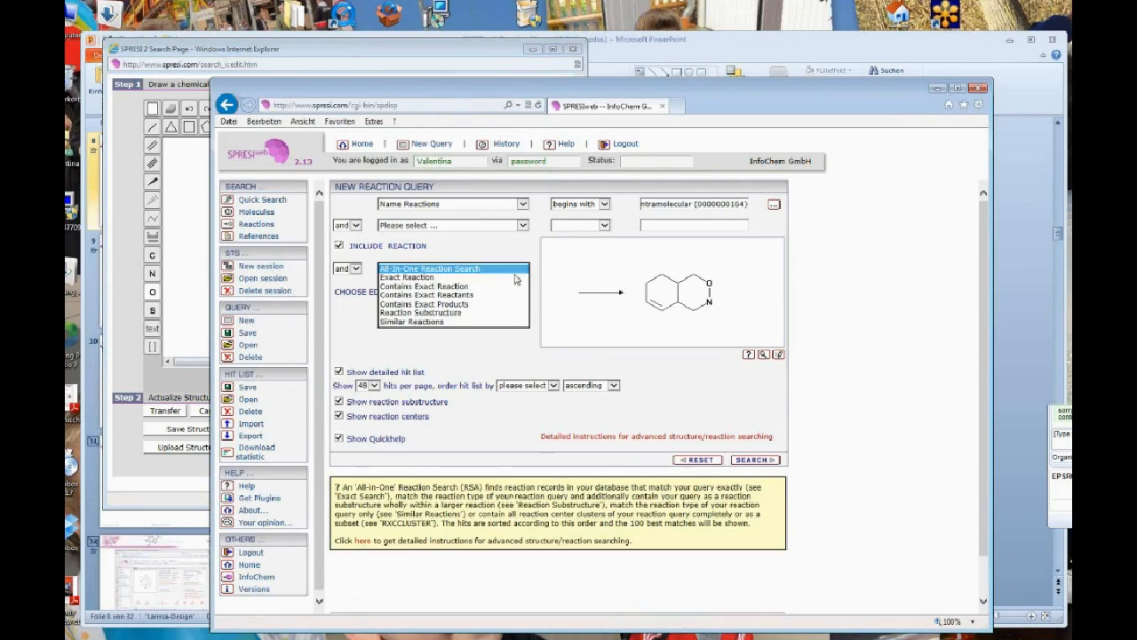
left_click(495, 316)
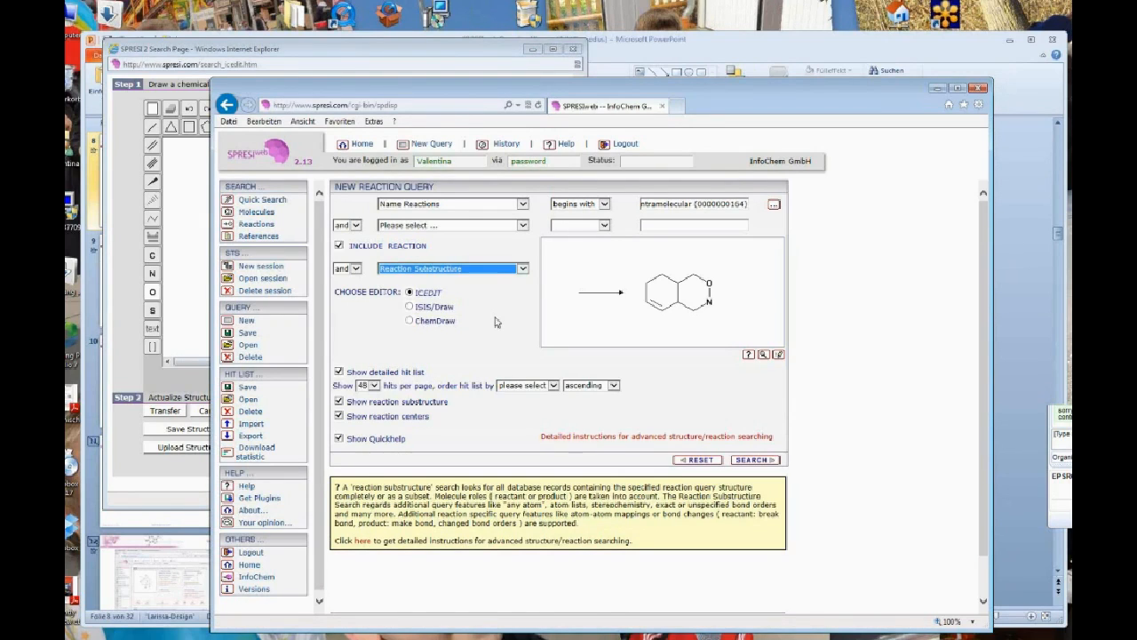
Step: Run the combined name-reaction and substructure search and review the first hit's yield, conditions, assigned name reactions and reference
left_click(754, 459)
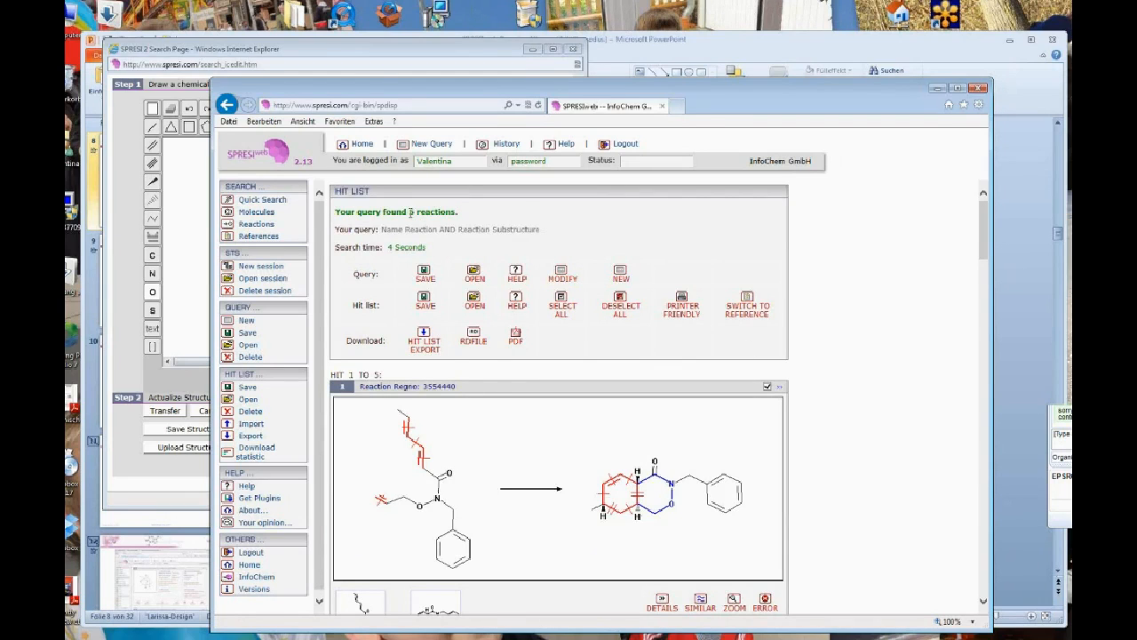
left_click_drag(410, 211, 455, 213)
scroll(897, 420, "down", 3)
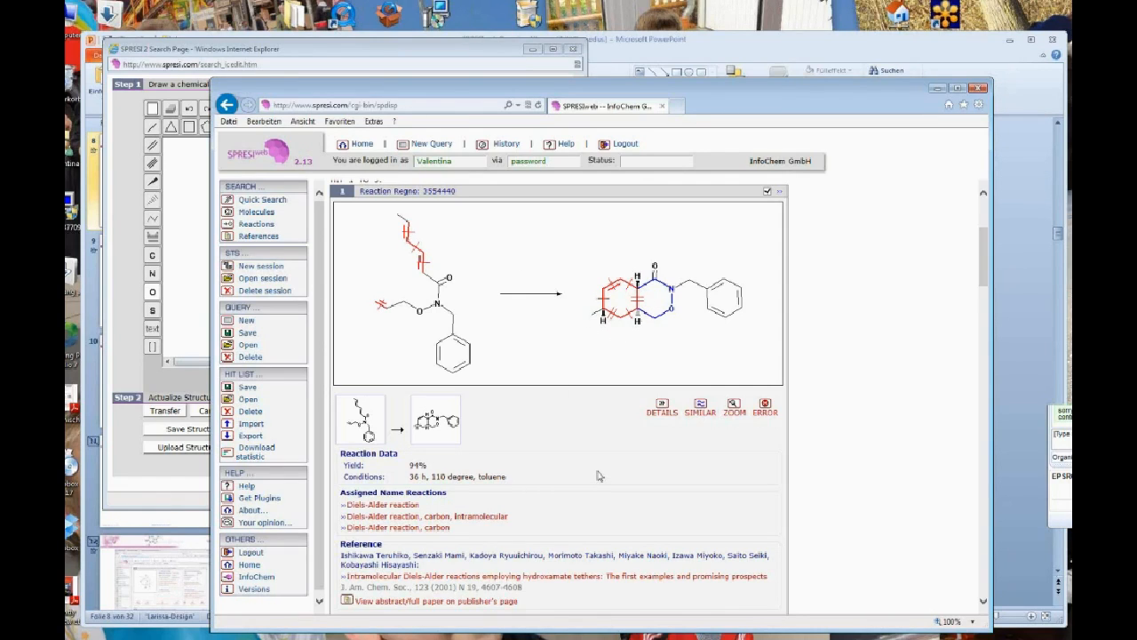
double_click(415, 464)
left_click(531, 481)
scroll(620, 493, "down", 1)
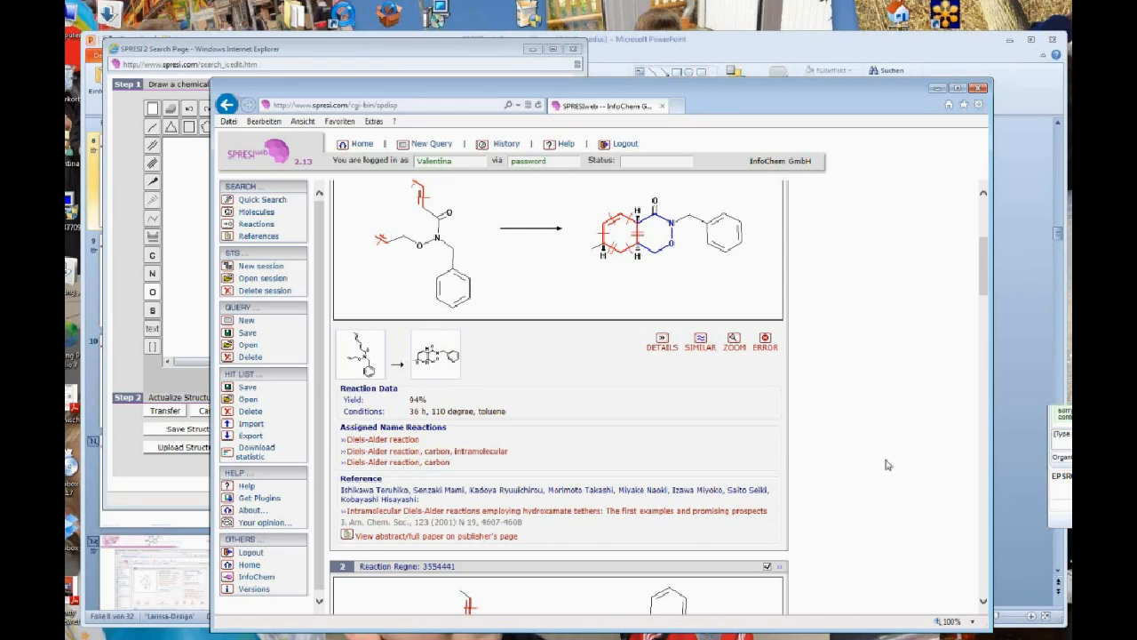
scroll(862, 502, "up", 3)
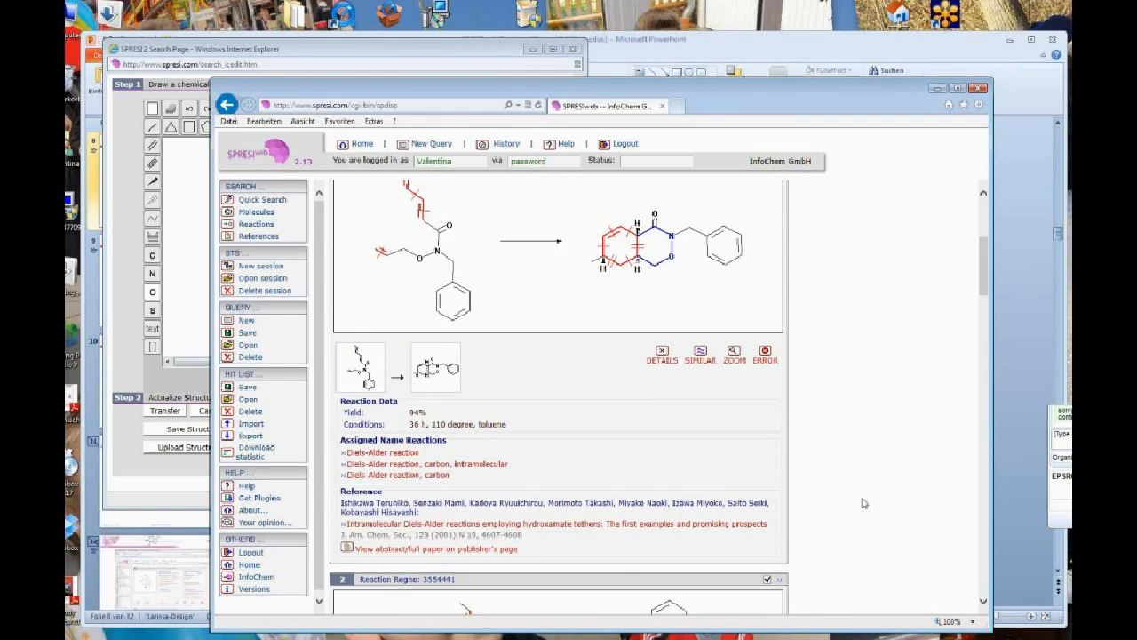
Step: Start a new reaction query, clear the structure editor and draw an eight-atom zigzag chain as the reactant
left_click(256, 224)
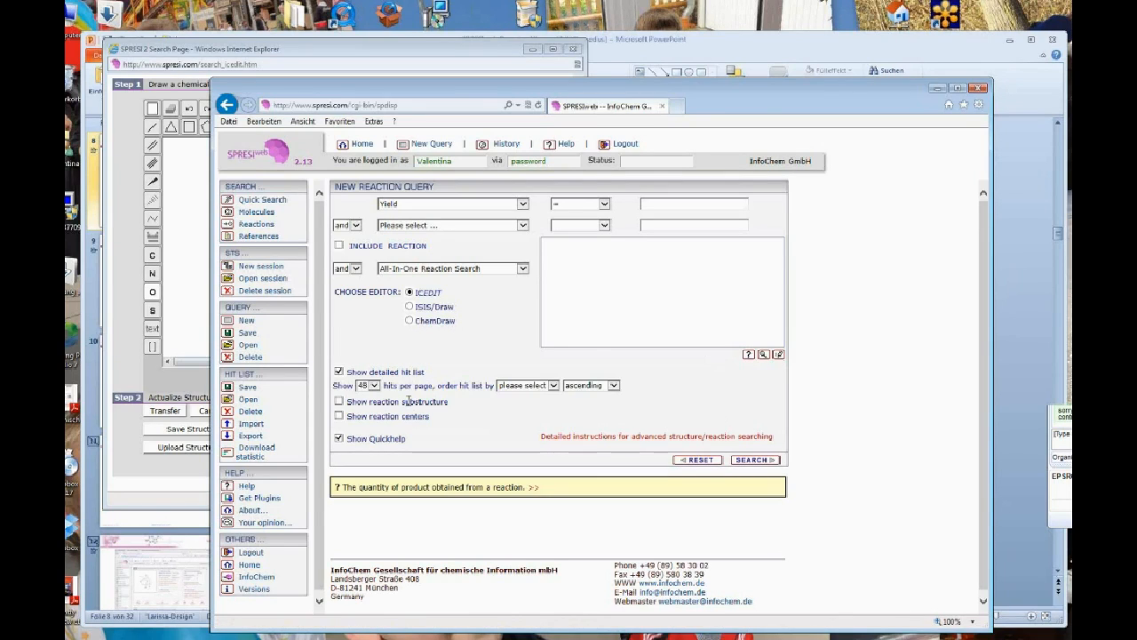
left_click(175, 120)
left_click(152, 110)
left_click(152, 219)
left_click_drag(186, 249, 299, 255)
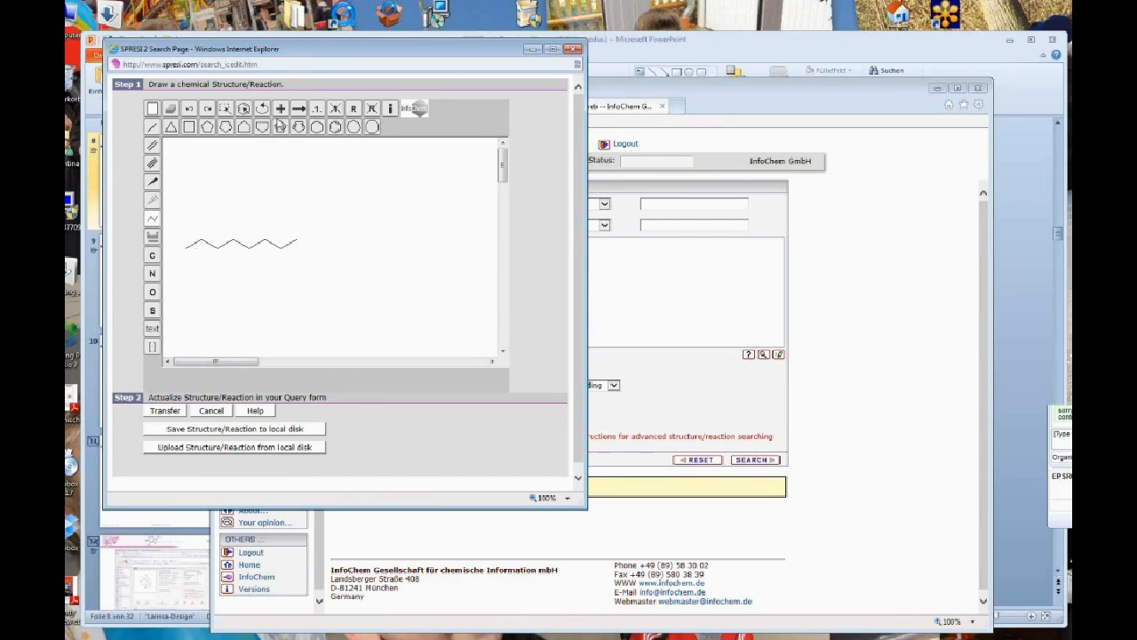
Step: Place a reaction arrow after the chain and draw cyclohexane-1,3-dione as the product, with double-bonded oxygens on the ring
left_click(301, 108)
left_click(326, 244)
left_click(387, 239)
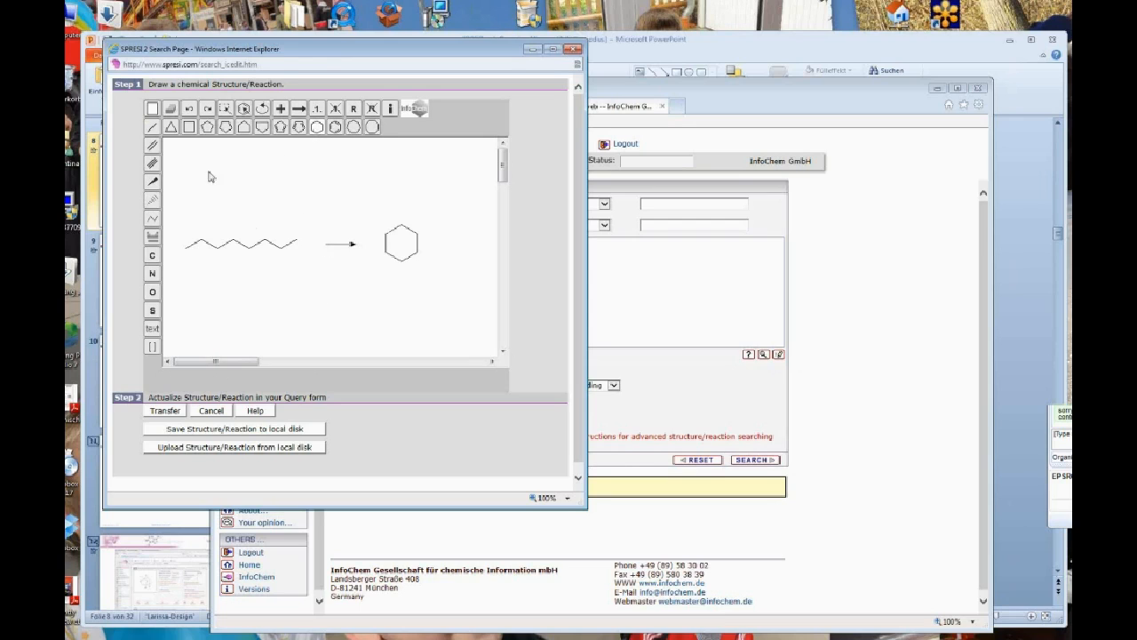
left_click(152, 146)
left_click(402, 226)
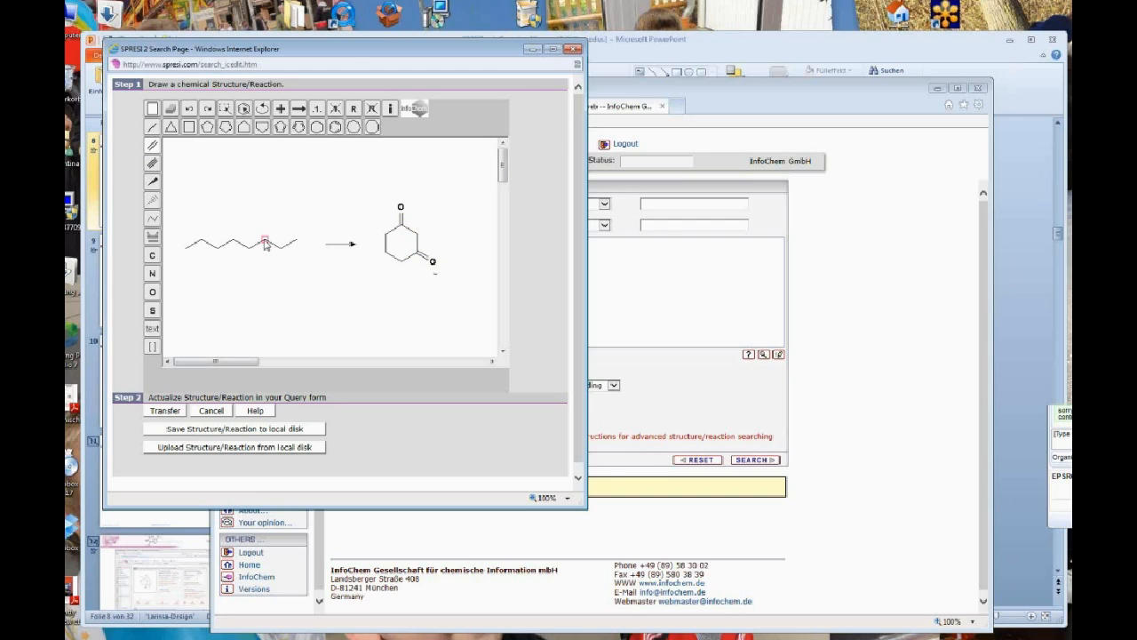
Step: Turn the chain into a keto methyl ester with two carbonyls and an ester oxygen, and transfer the reaction to the query form
left_click(203, 241)
left_click(279, 247)
left_click(177, 412)
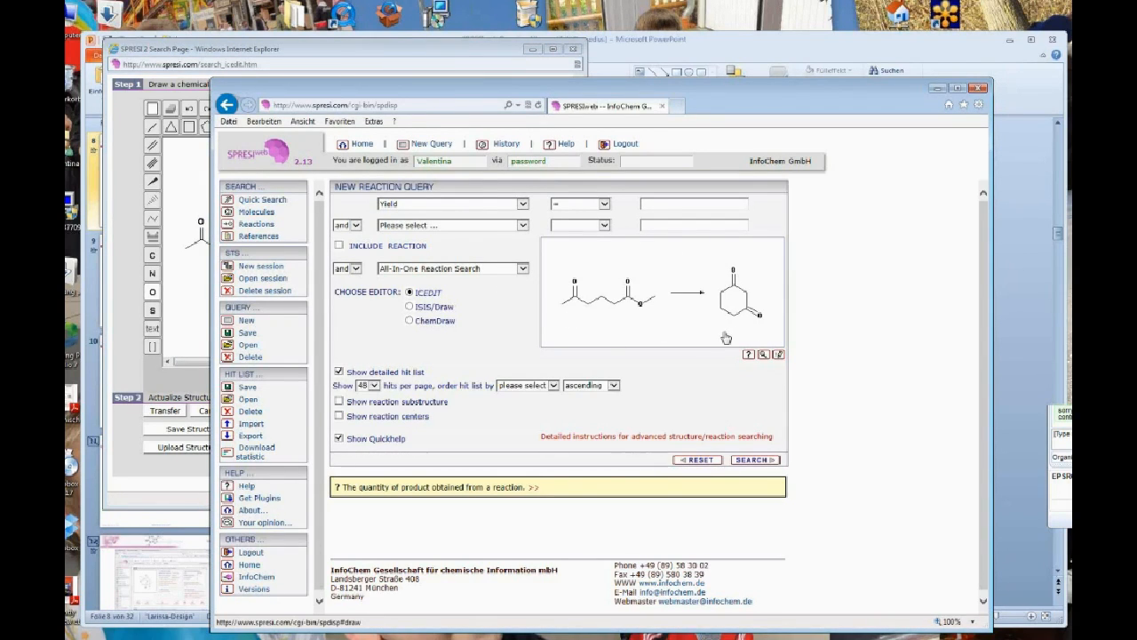
Step: Enable display of the reaction substructure and reaction centers, disable the detailed hit list and run the All-In-One Reaction Search
left_click(339, 402)
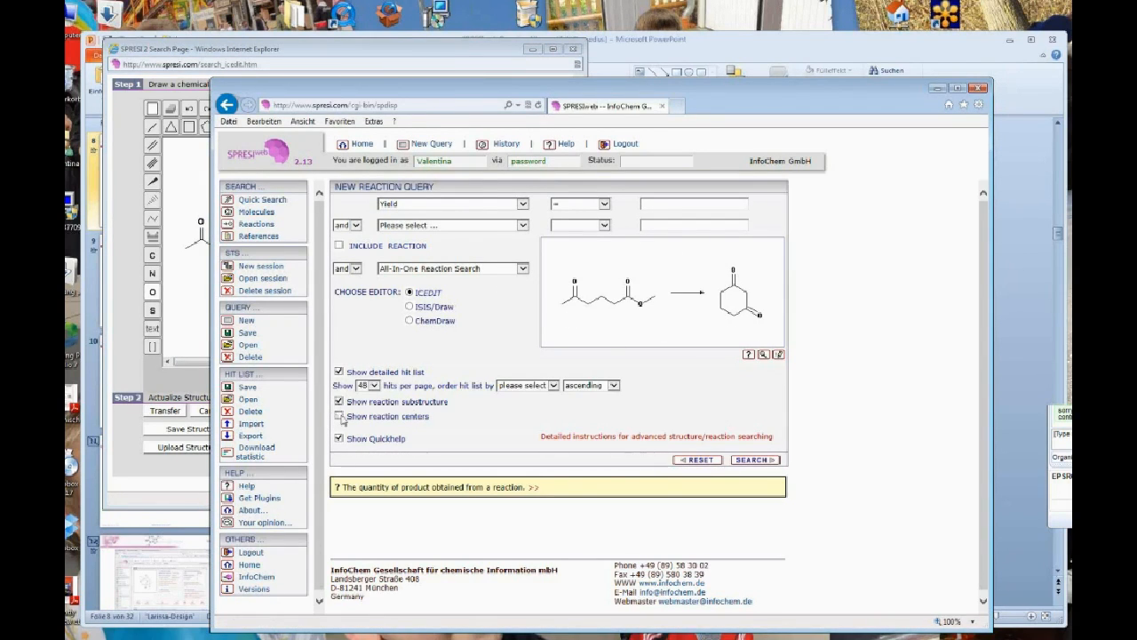
left_click(338, 416)
left_click(338, 373)
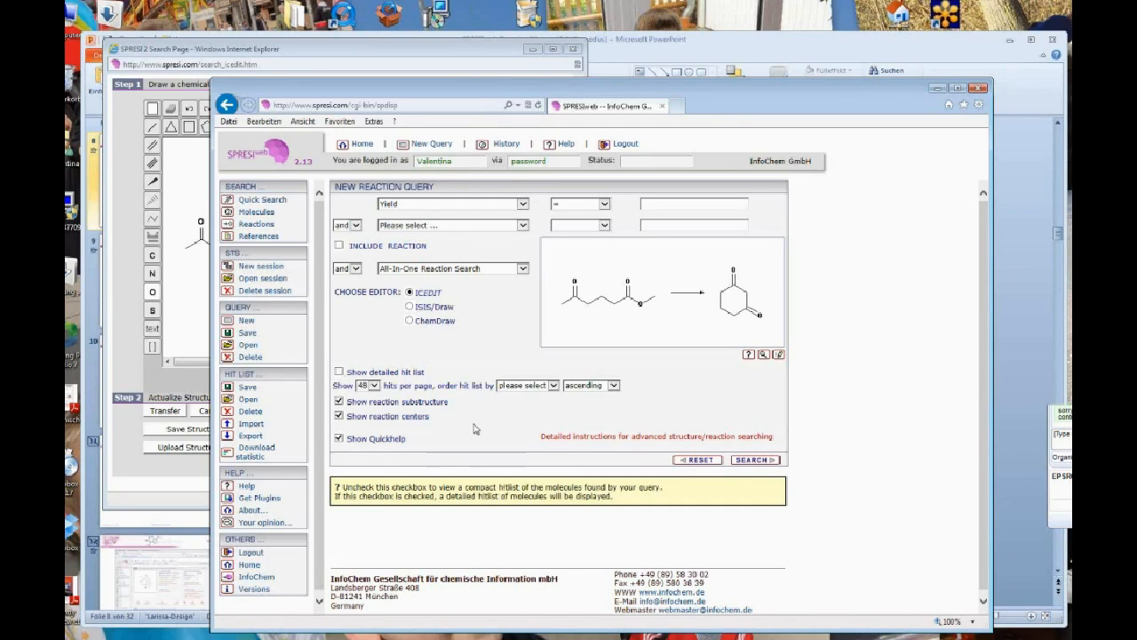
left_click(768, 460)
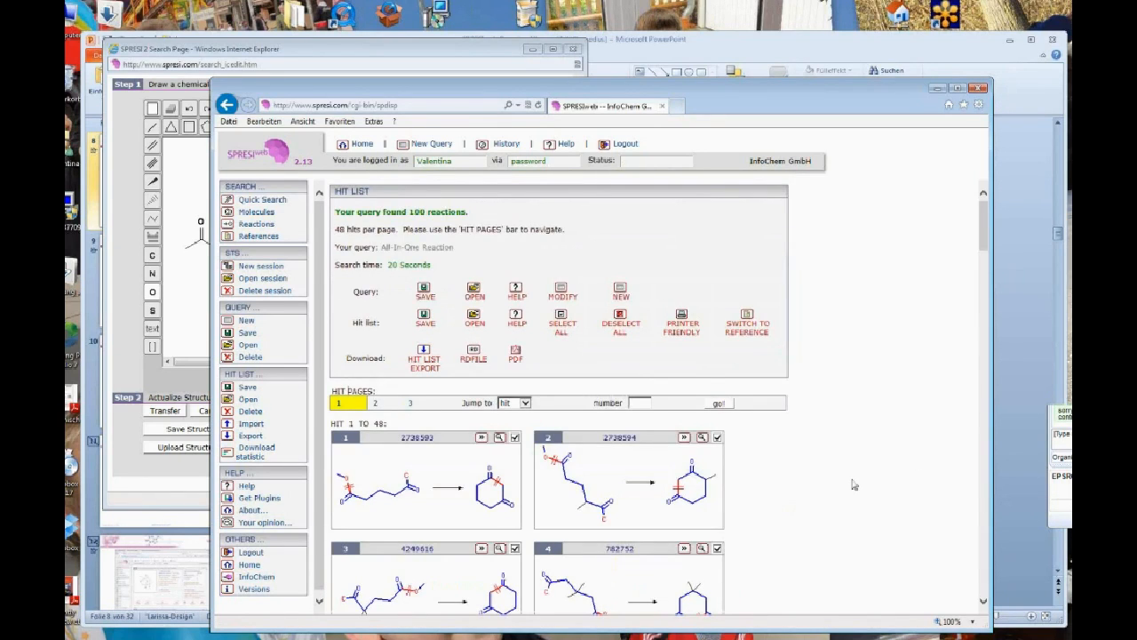
Step: Examine the compact hit list through hit 48, comparing the highlighted substructures and reaction centers with the drawn query
scroll(853, 484, "down", 3)
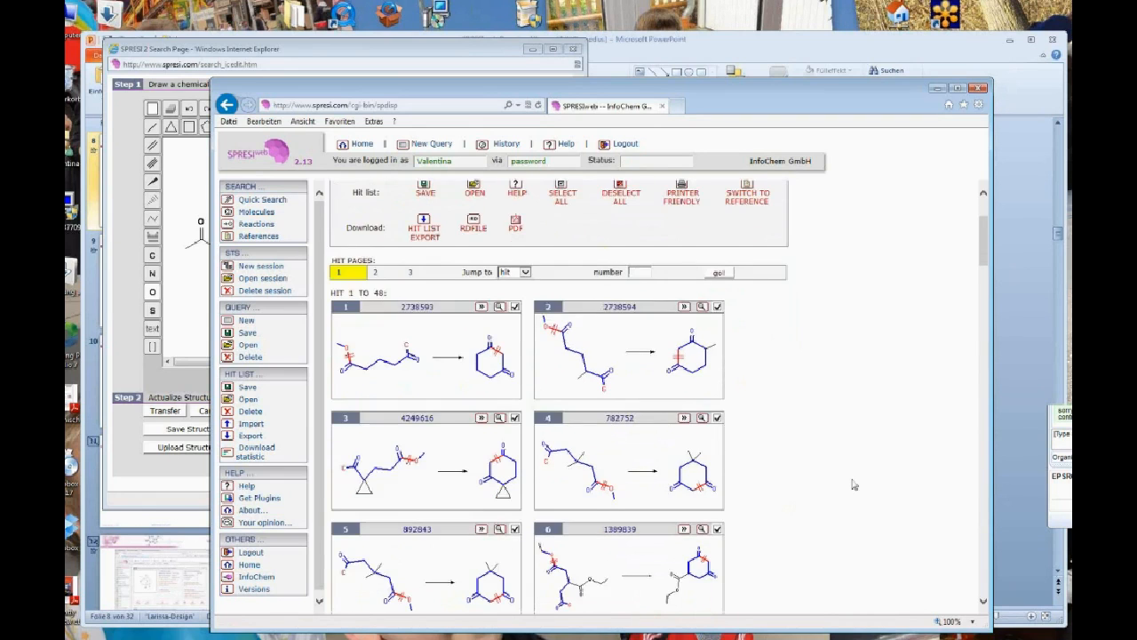
scroll(853, 485, "down", 2)
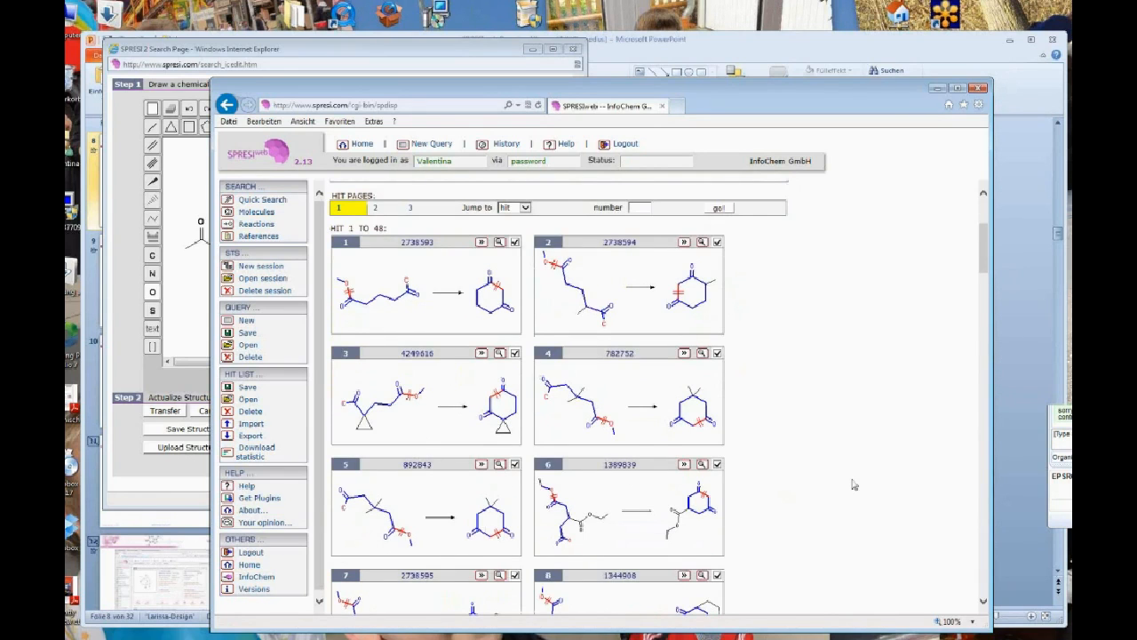
scroll(853, 484, "down", 2)
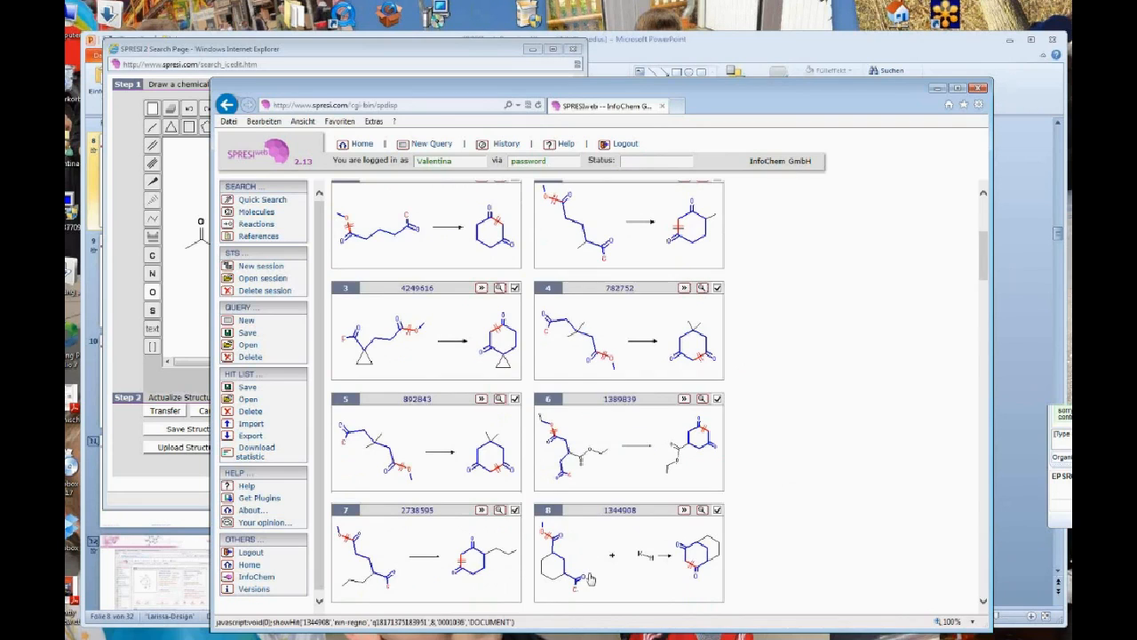
scroll(598, 351, "up", 1)
scroll(598, 352, "up", 3)
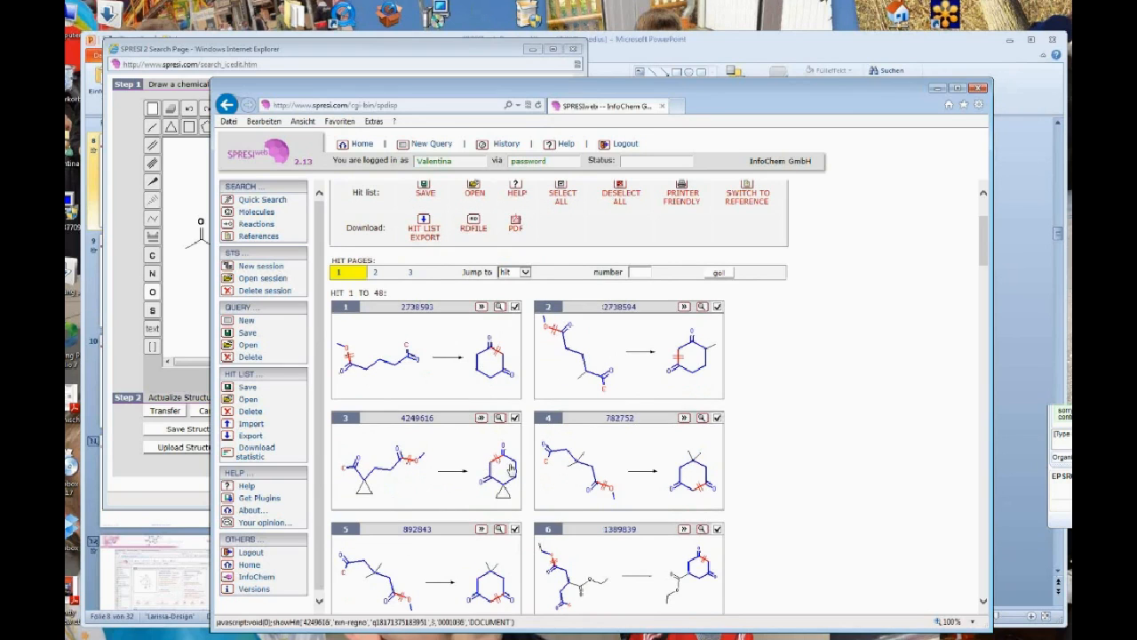
scroll(810, 502, "down", 2)
scroll(810, 502, "down", 3)
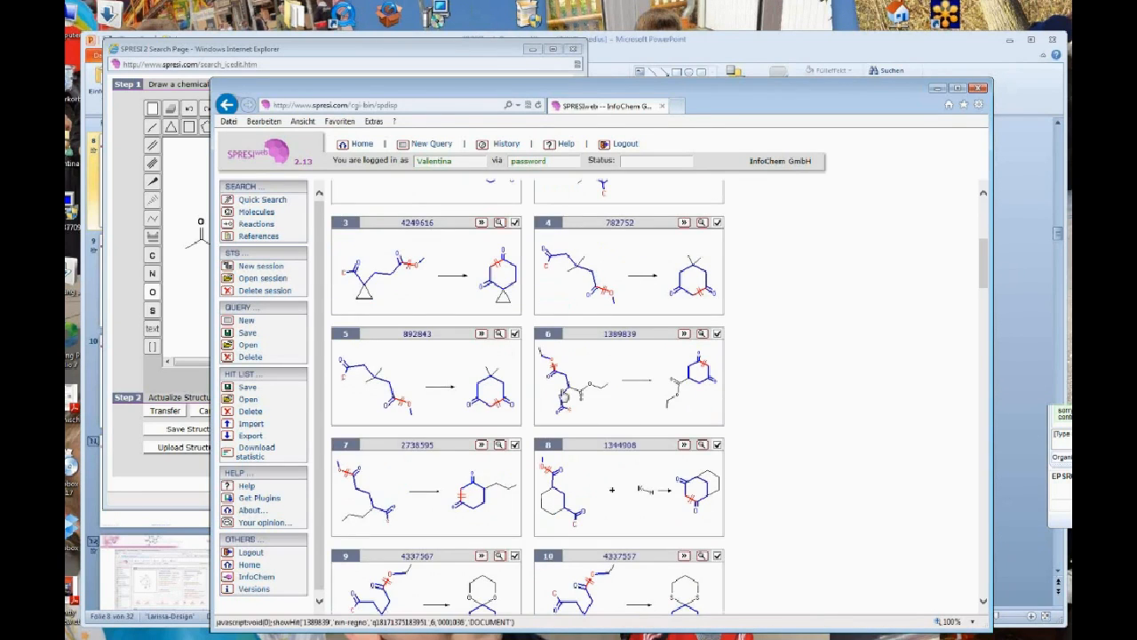
scroll(784, 459, "down", 2)
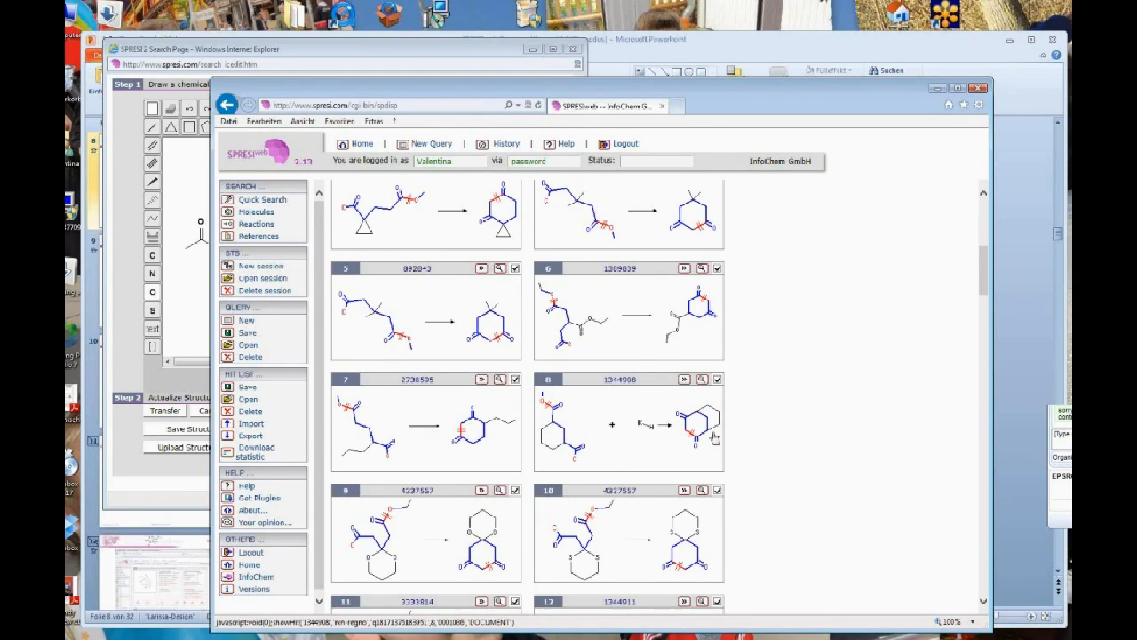
scroll(822, 519, "down", 5)
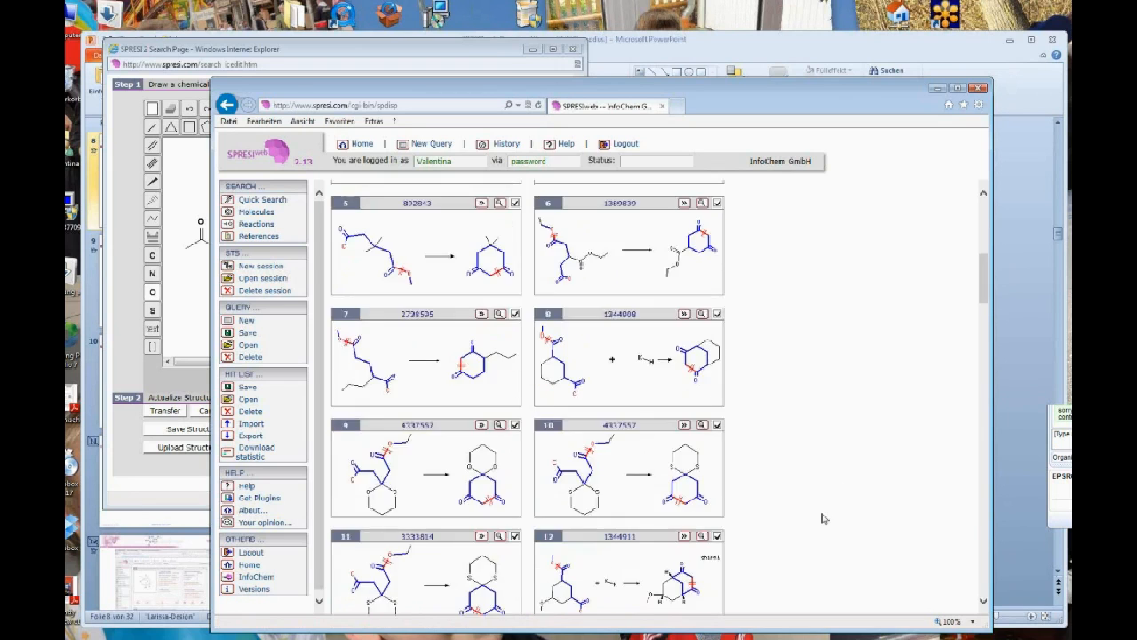
scroll(809, 520, "down", 3)
scroll(803, 519, "down", 2)
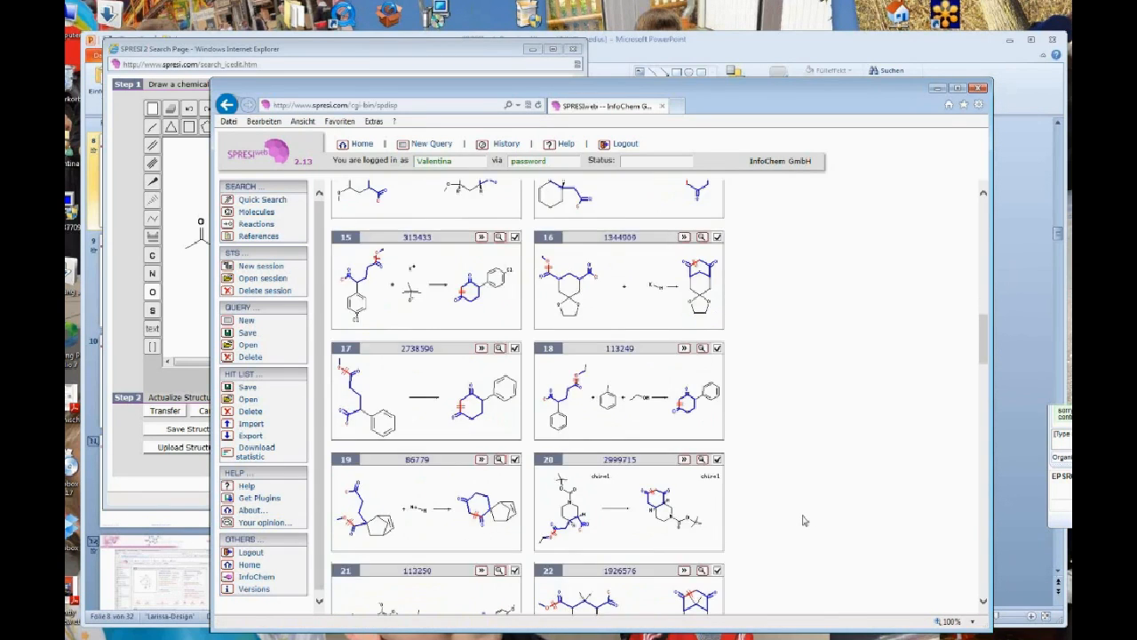
scroll(803, 521, "down", 3)
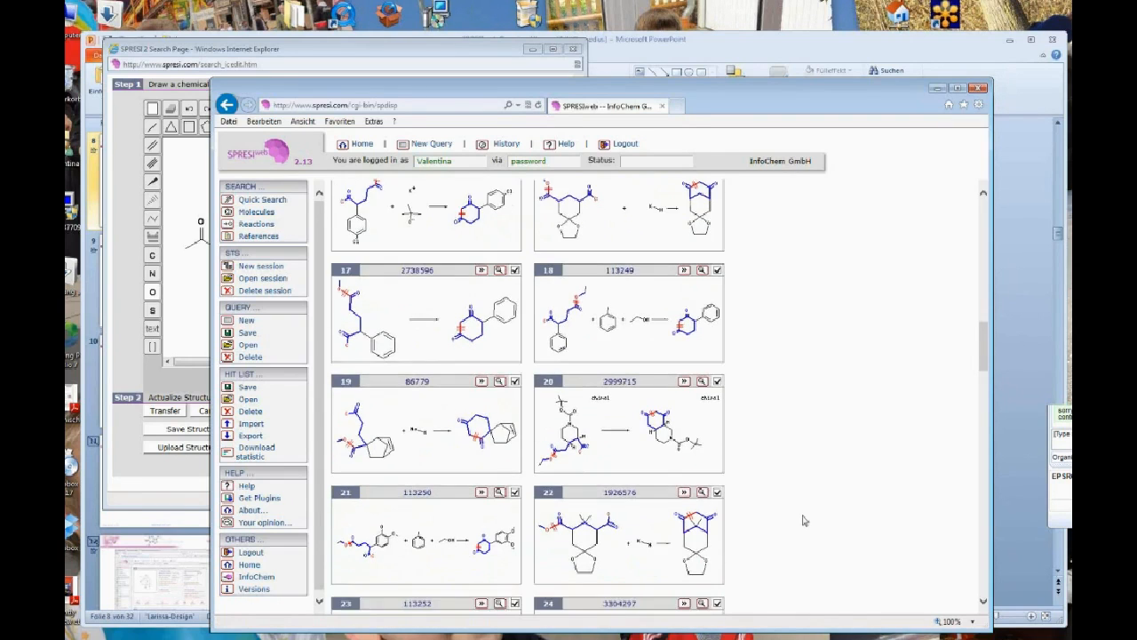
scroll(803, 520, "down", 1)
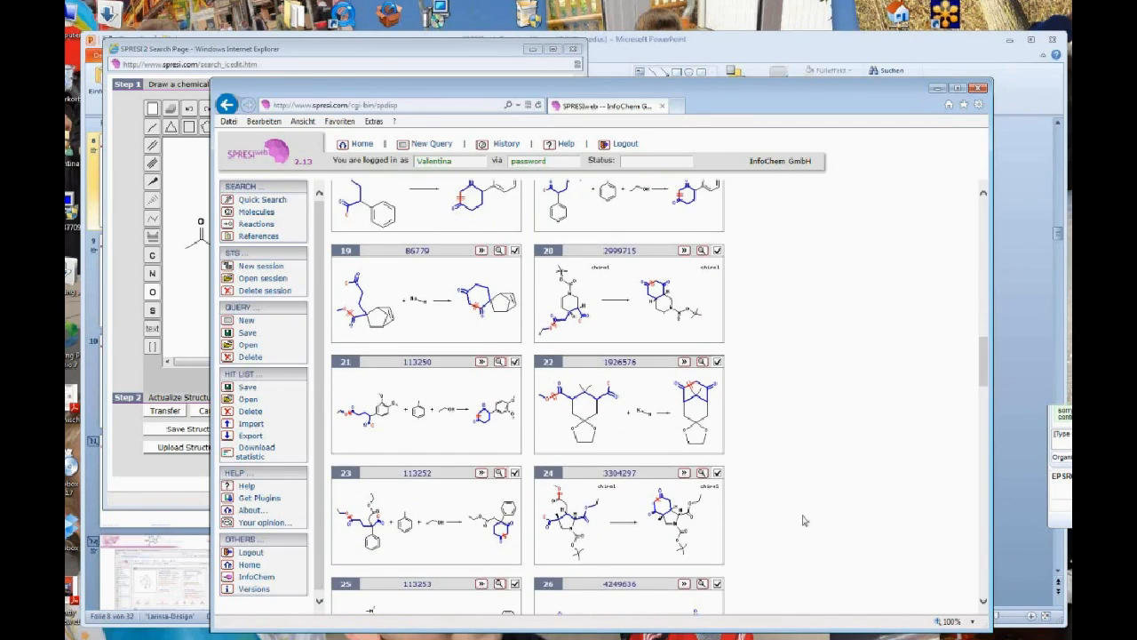
scroll(803, 521, "down", 2)
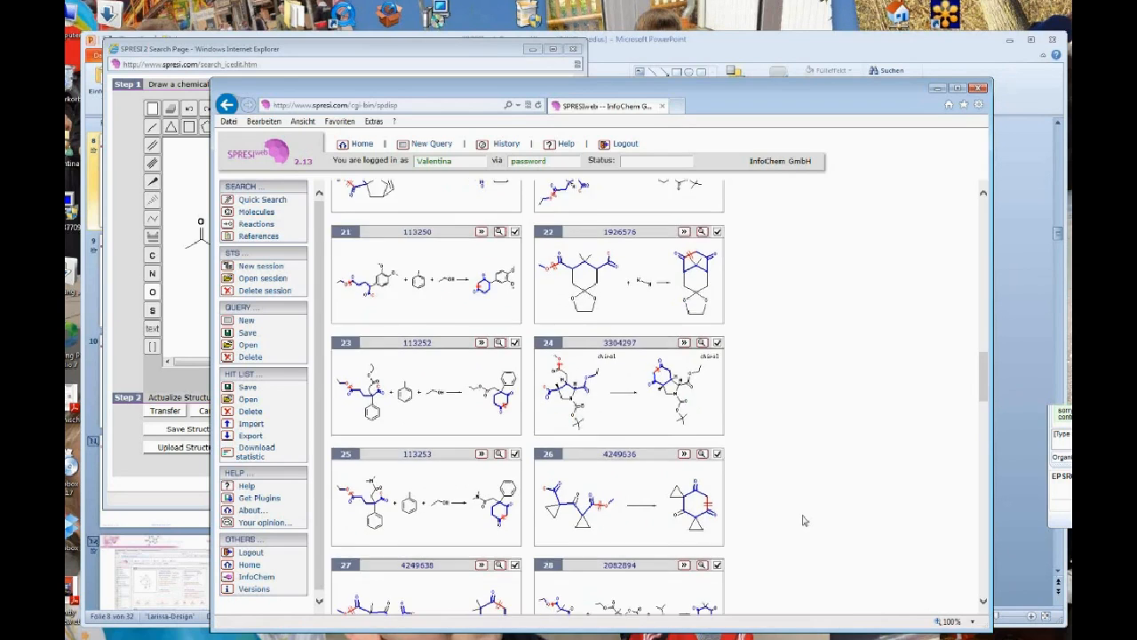
scroll(804, 521, "down", 4)
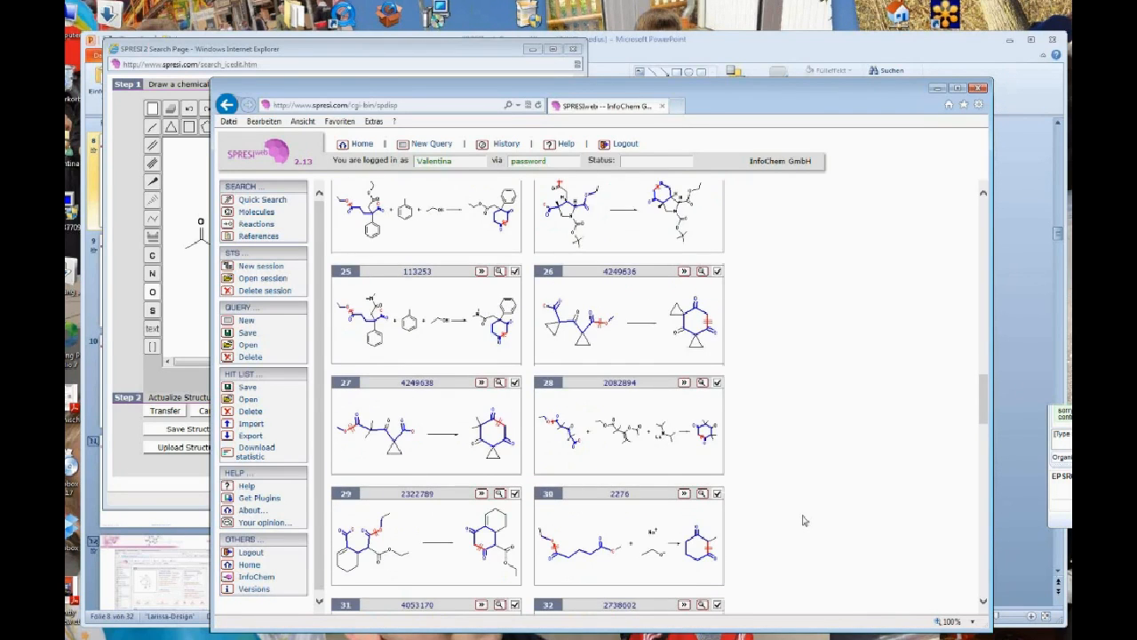
scroll(803, 521, "down", 3)
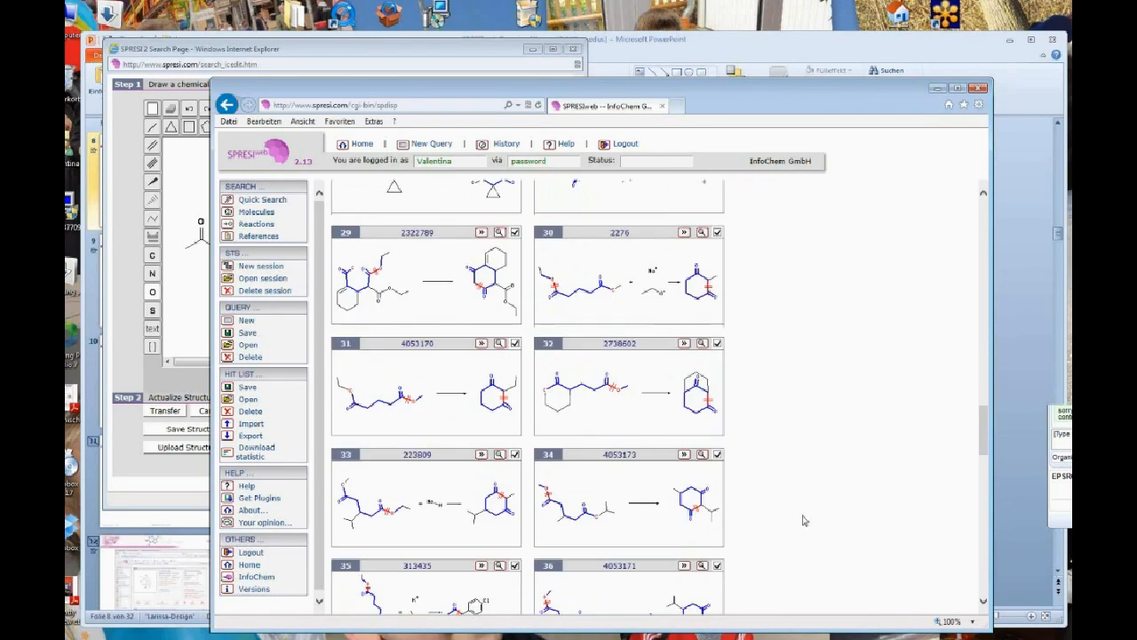
scroll(803, 520, "down", 3)
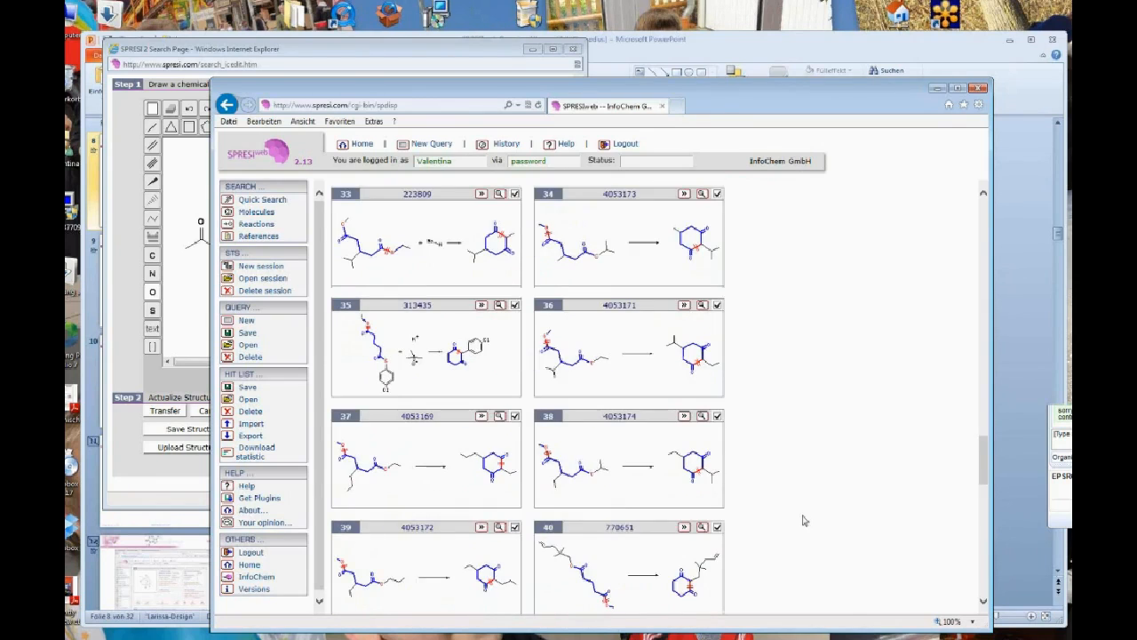
scroll(803, 521, "down", 2)
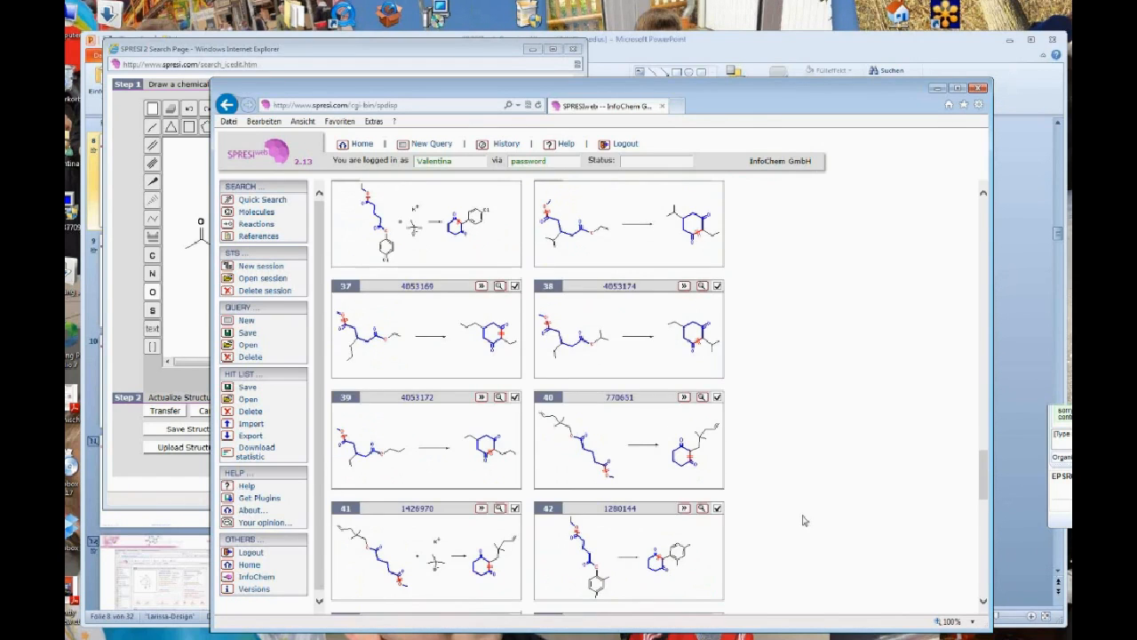
scroll(803, 521, "down", 4)
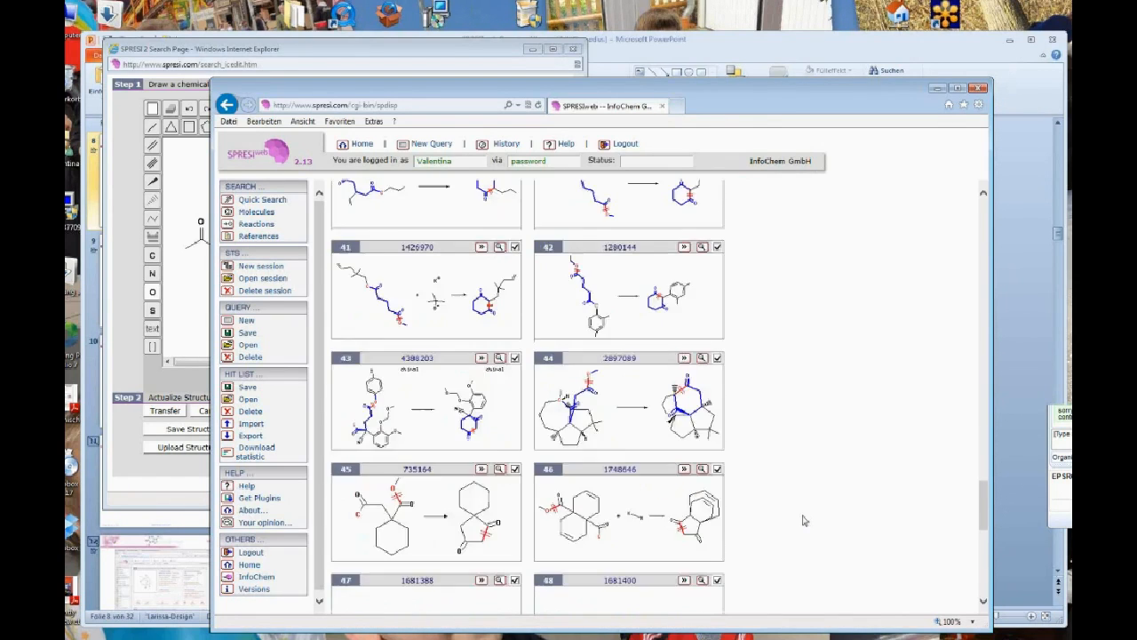
scroll(803, 521, "down", 1)
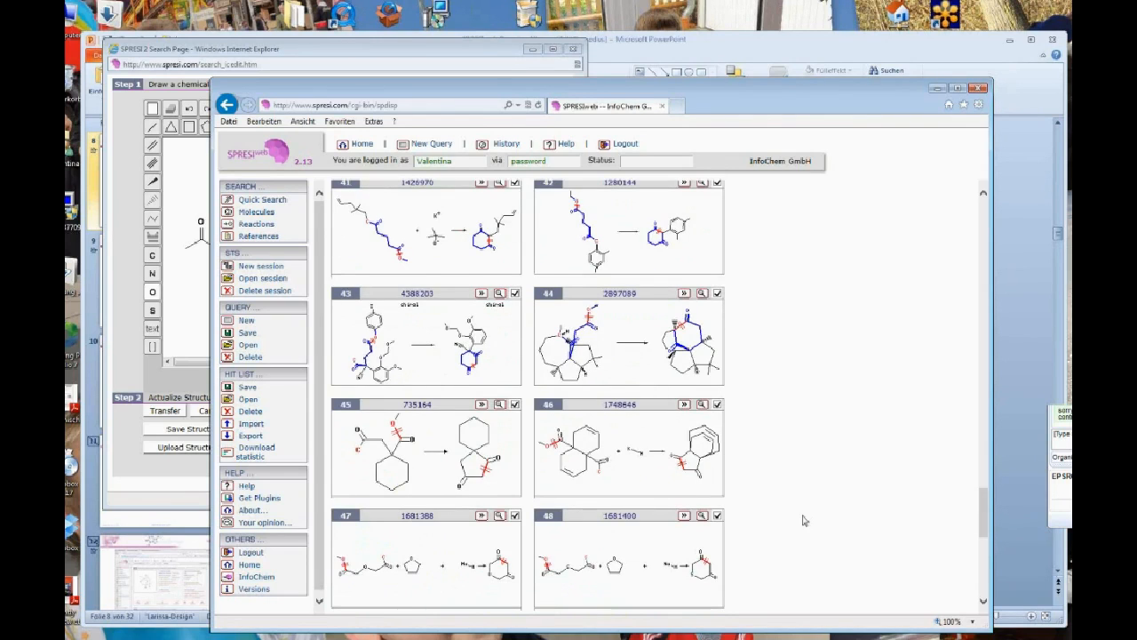
Step: Change the search type to Reaction Substructure in the reaction query form below the hit list
scroll(803, 521, "down", 3)
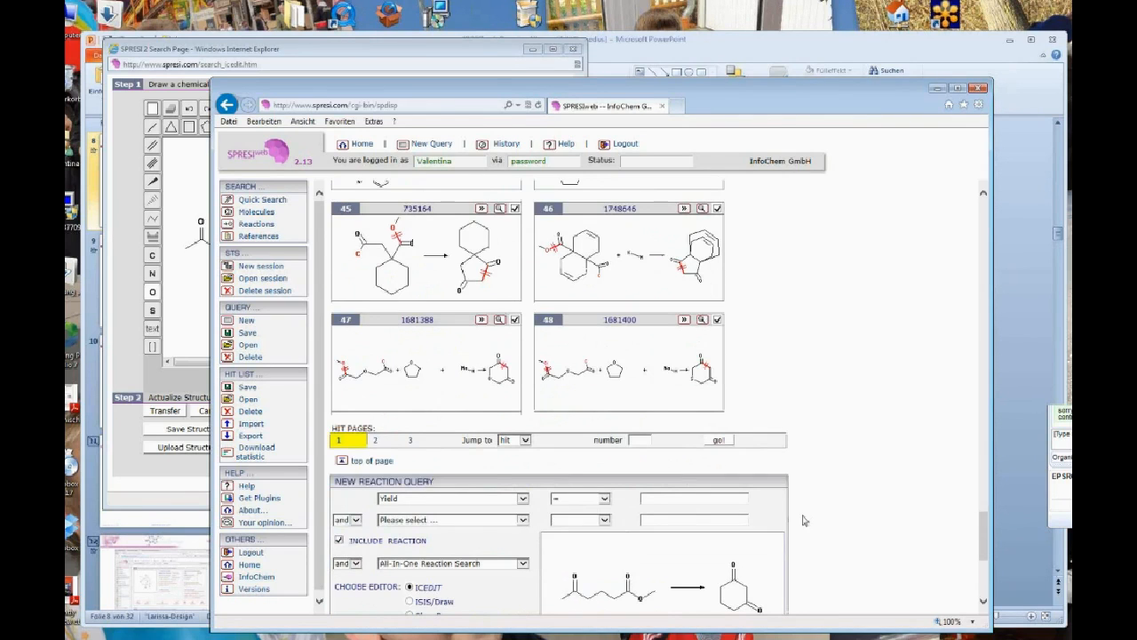
scroll(803, 521, "down", 1)
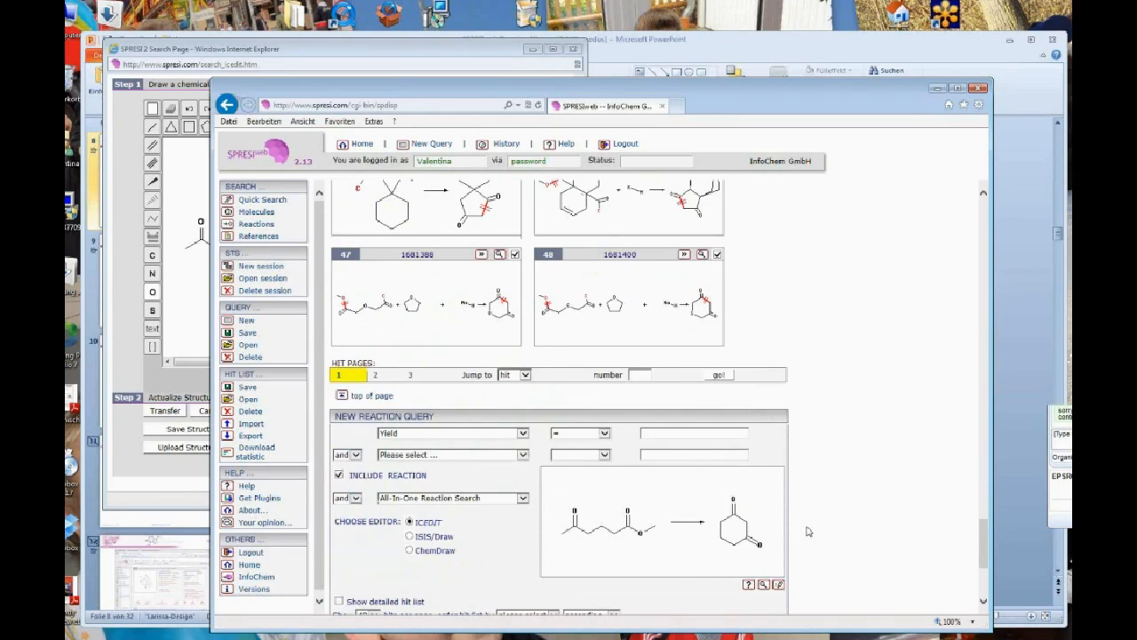
scroll(806, 521, "down", 1)
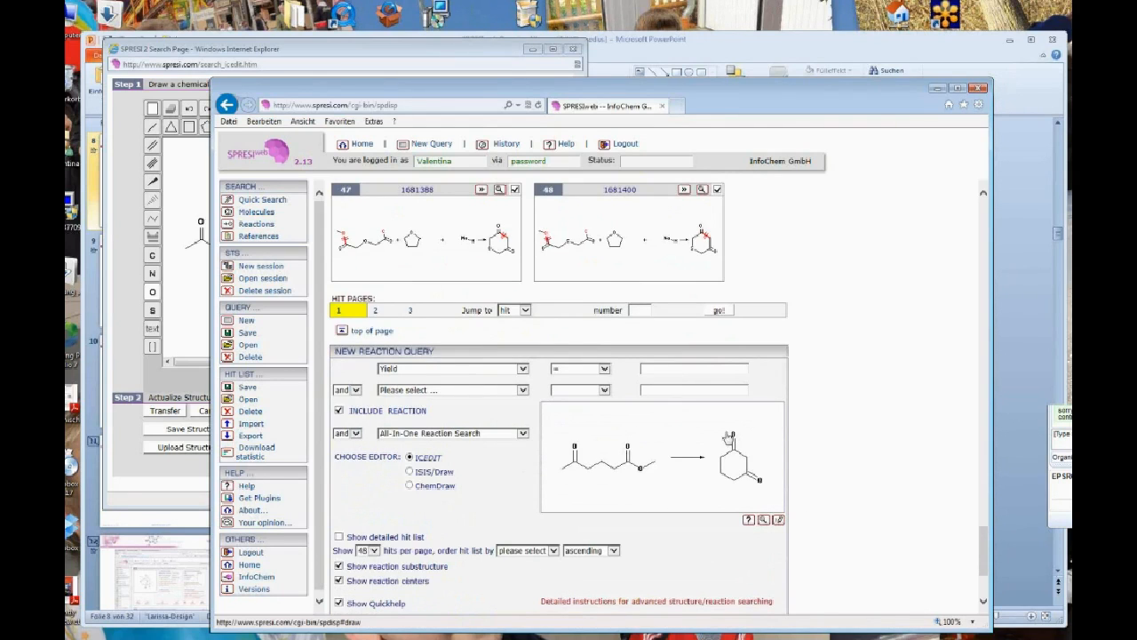
left_click(526, 435)
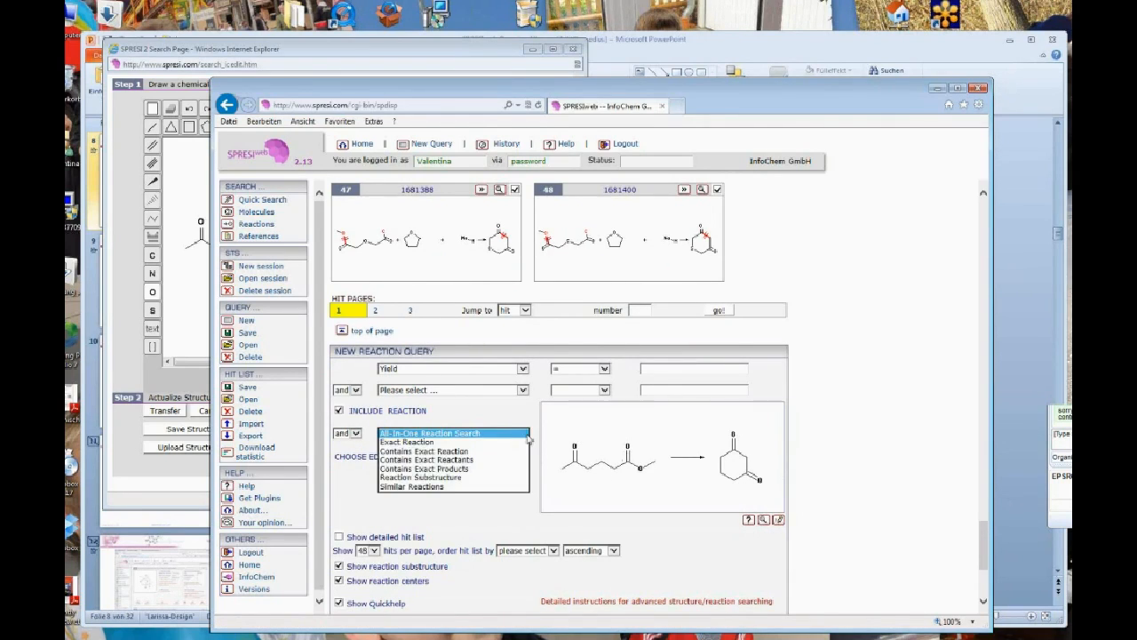
left_click(495, 480)
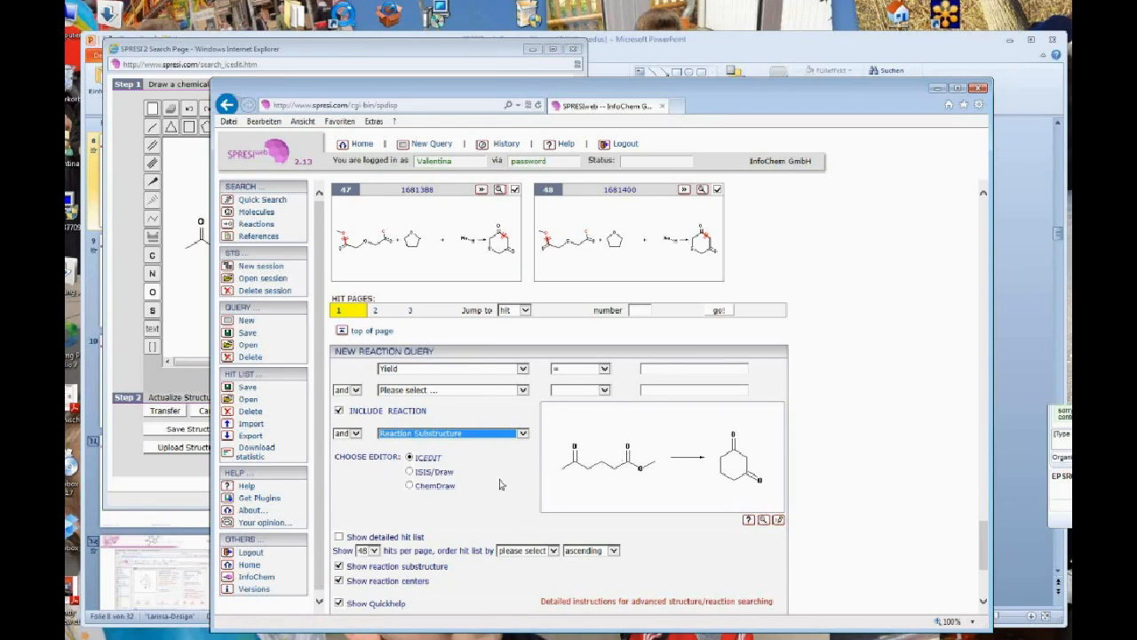
left_click(885, 578)
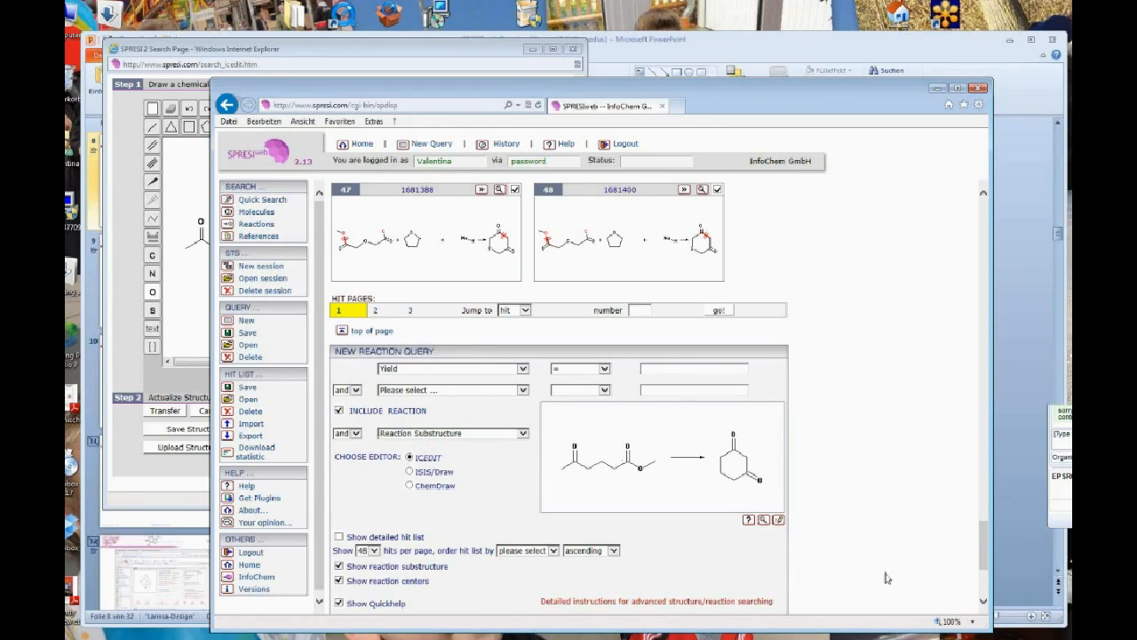
Step: Run the Reaction Substructure search and examine the highlighted substructures and reaction centers in the compact hit list
scroll(884, 579, "down", 3)
left_click(765, 561)
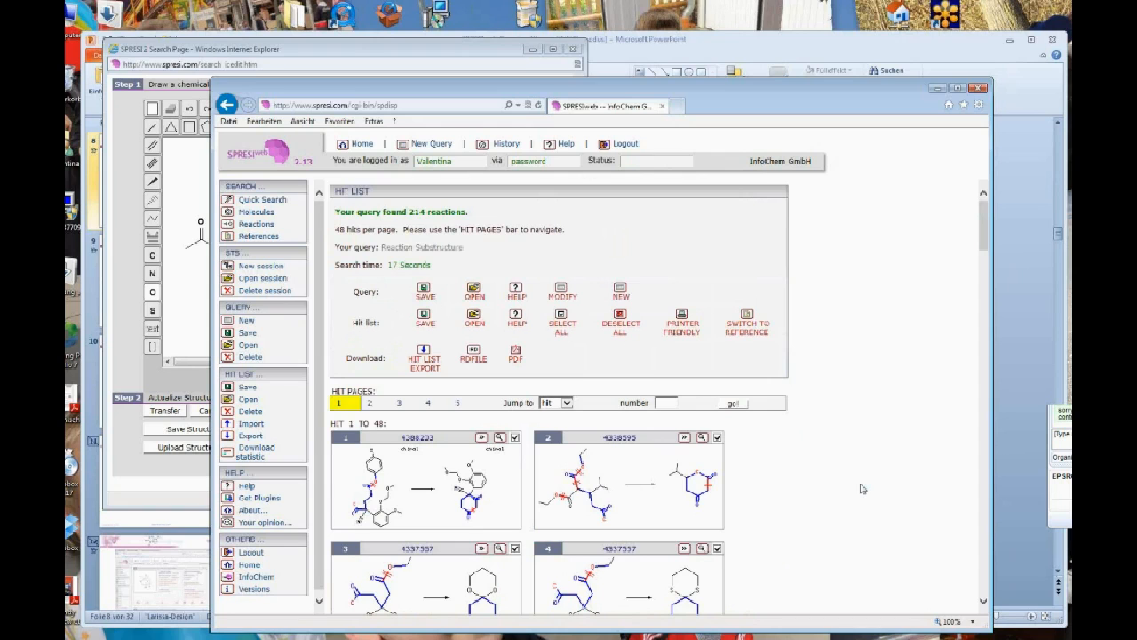
scroll(861, 488, "down", 5)
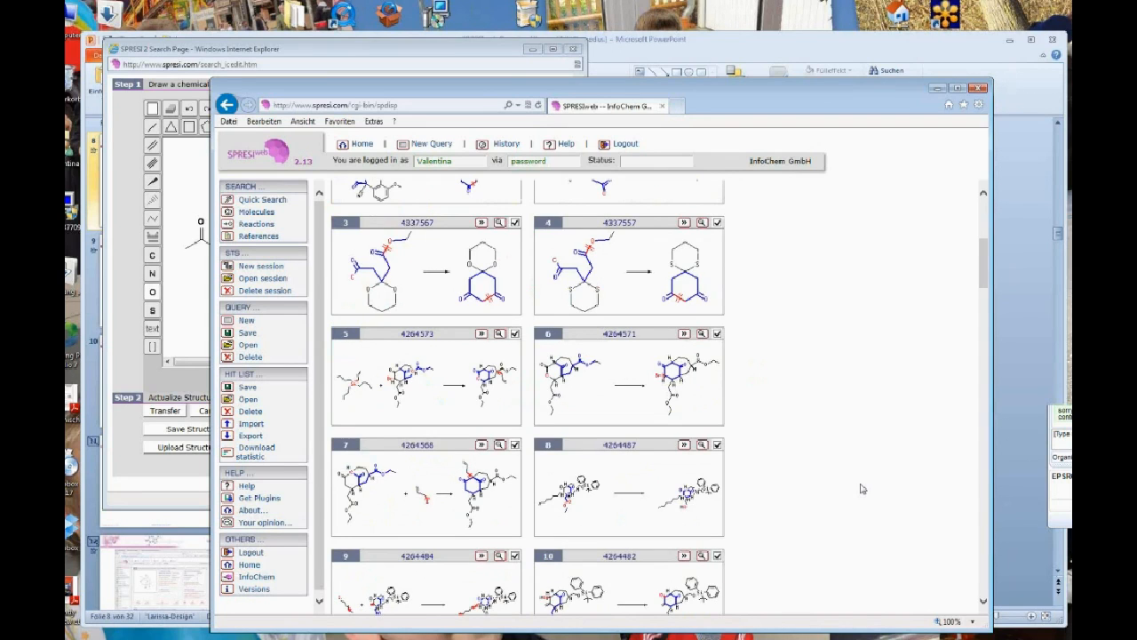
scroll(861, 488, "down", 1)
scroll(861, 487, "down", 1)
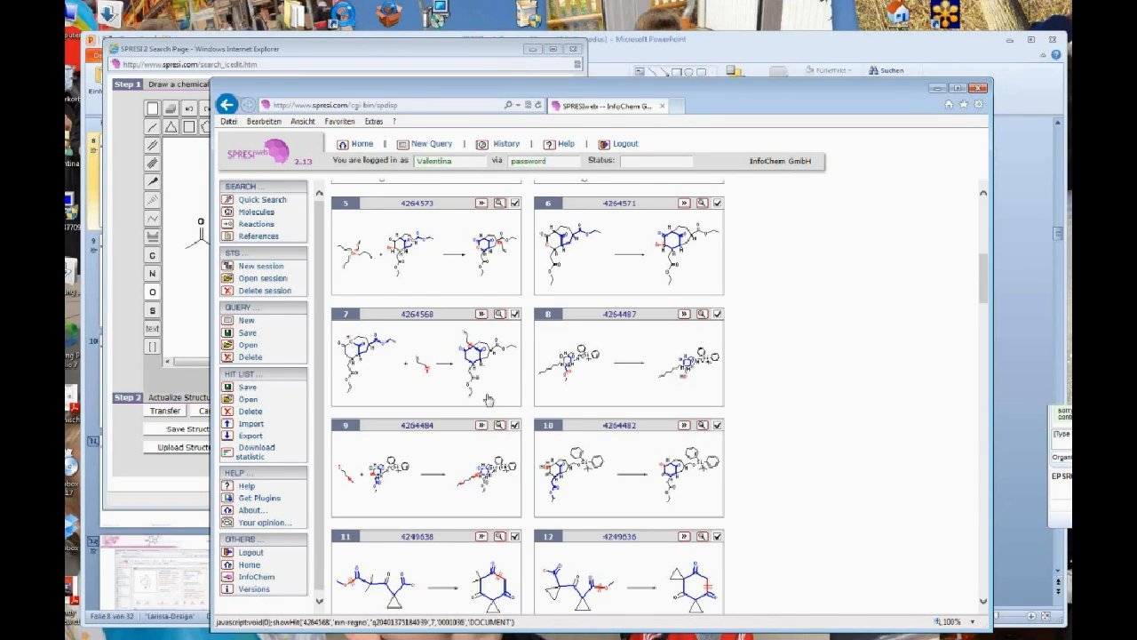
scroll(805, 554, "down", 1)
scroll(807, 551, "down", 6)
scroll(810, 548, "down", 9)
scroll(806, 548, "down", 10)
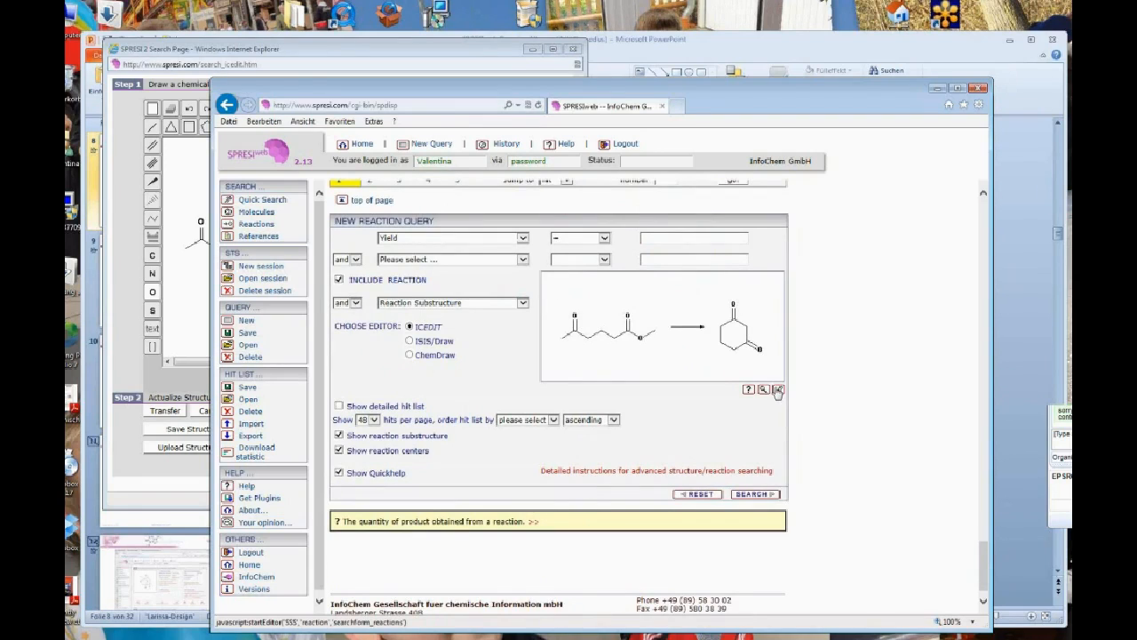
Step: Reopen the query reaction in the editor and map the ketone carbon, its terminal methyl and the ester carbonyl carbon onto the product ring as 1, 2 and 3
left_click(778, 391)
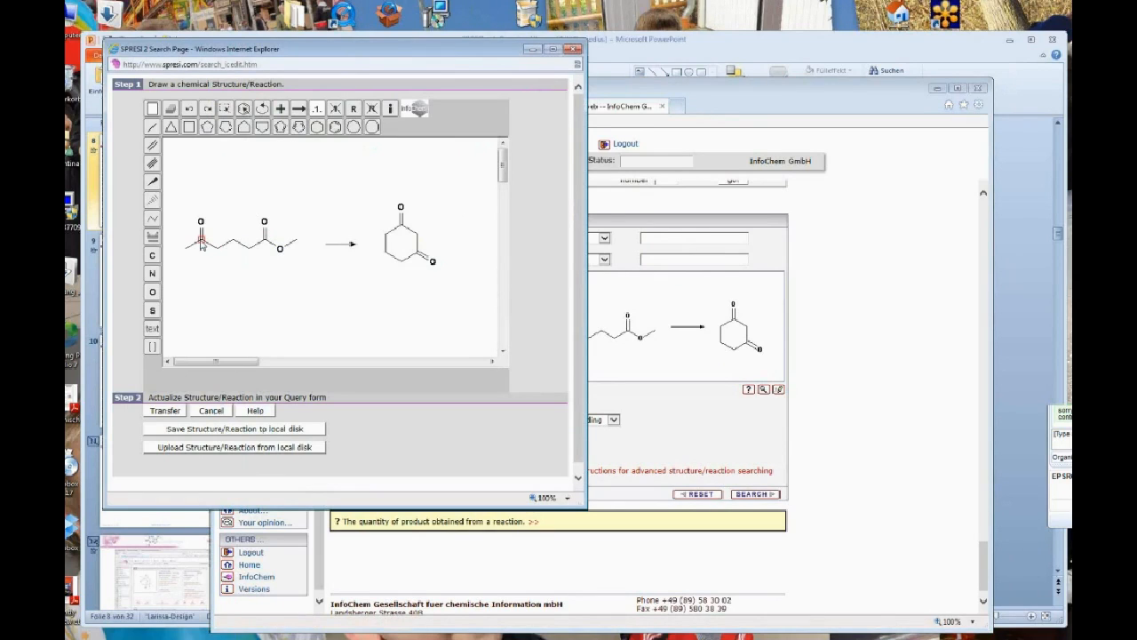
left_click(401, 228)
left_click(417, 236)
Step: Set the reacting center of the product ring bond between mapped atoms 2 and 3 to Center, and transfer the reaction to the query form
right_click(416, 244)
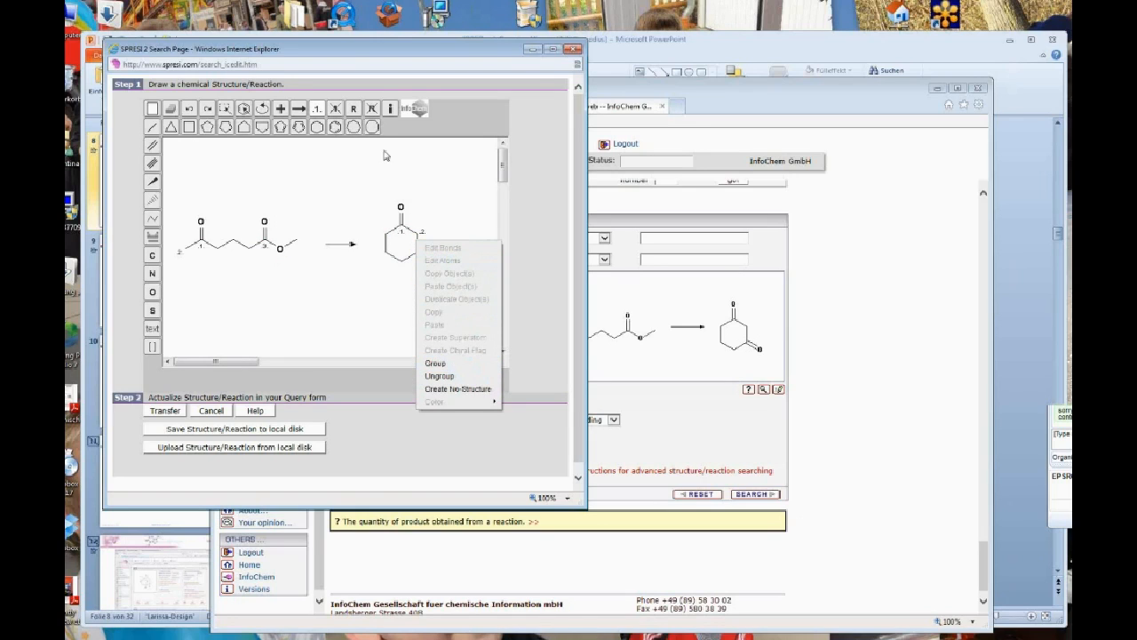
left_click(459, 232)
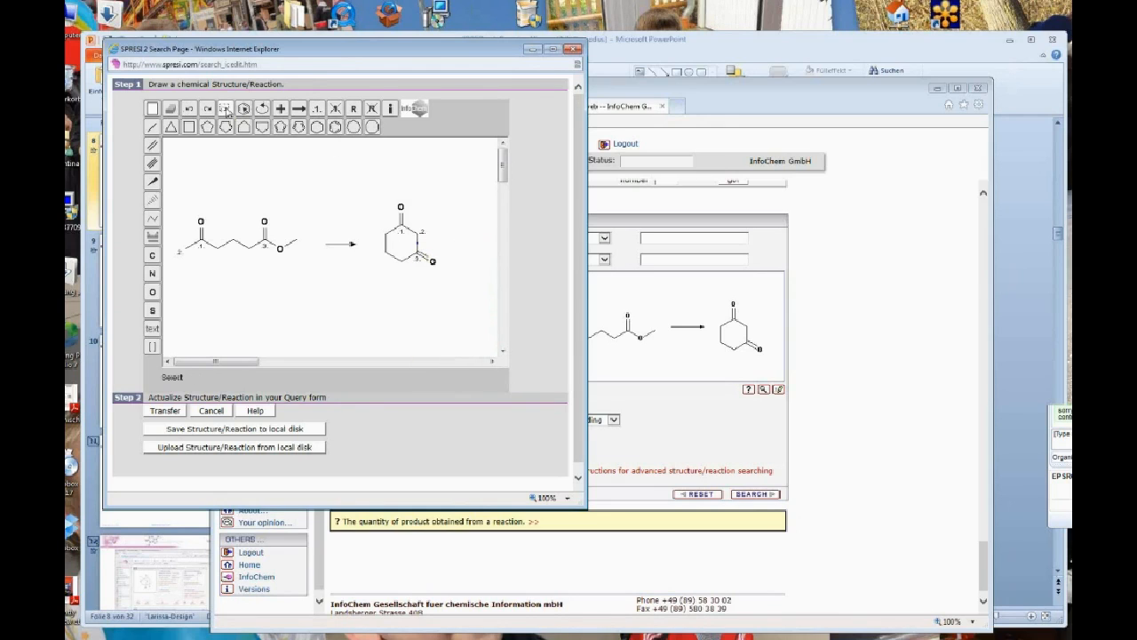
right_click(417, 249)
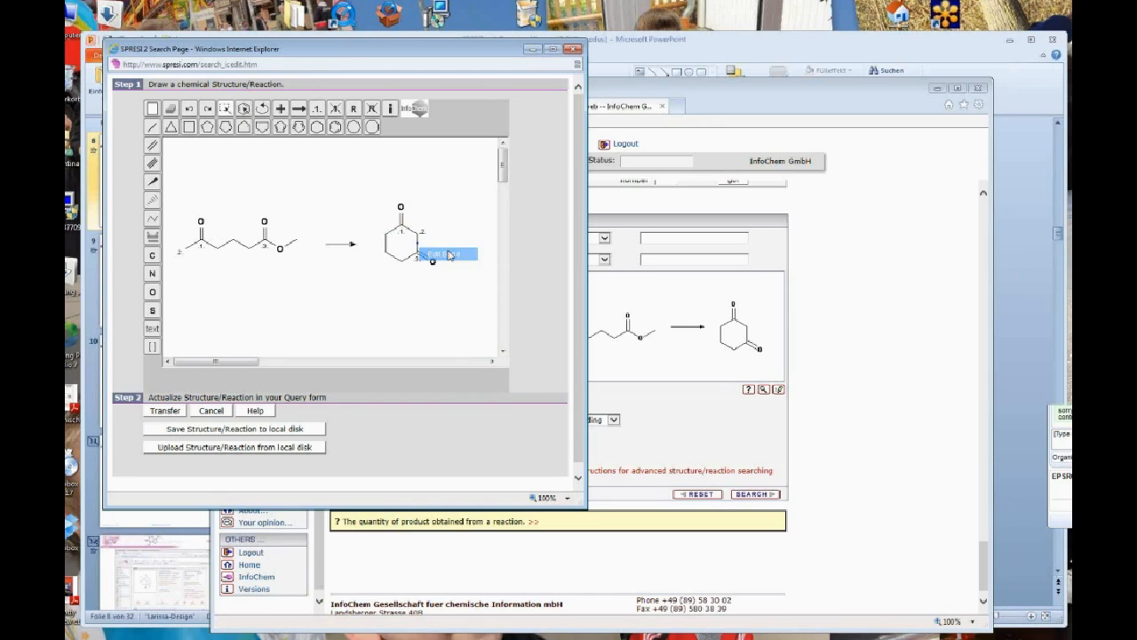
left_click(449, 255)
left_click(799, 385)
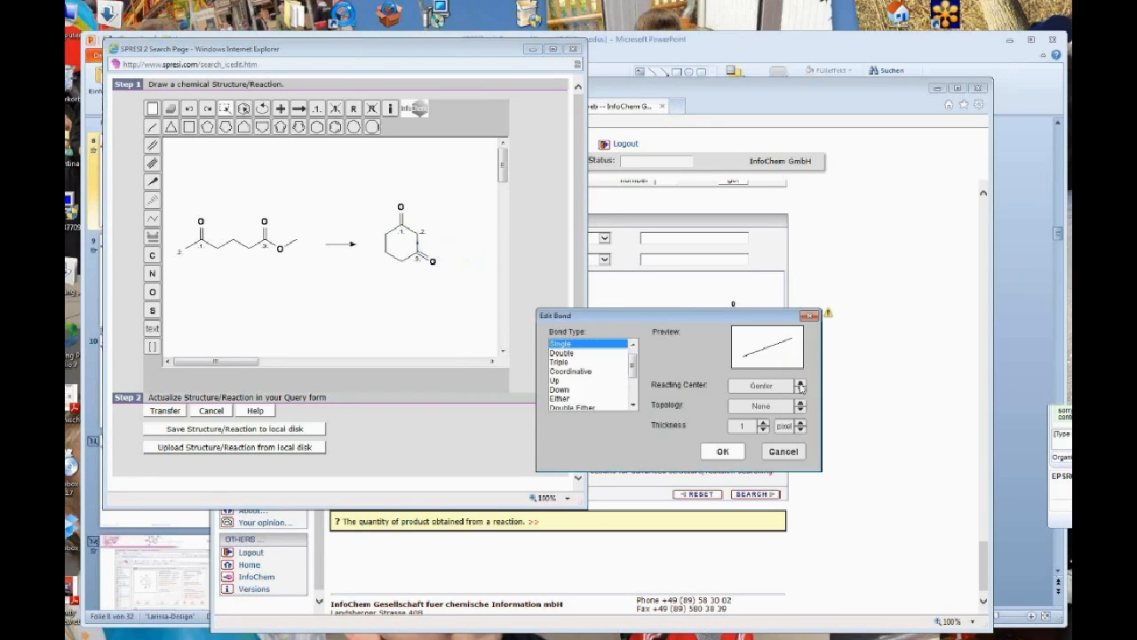
left_click(723, 451)
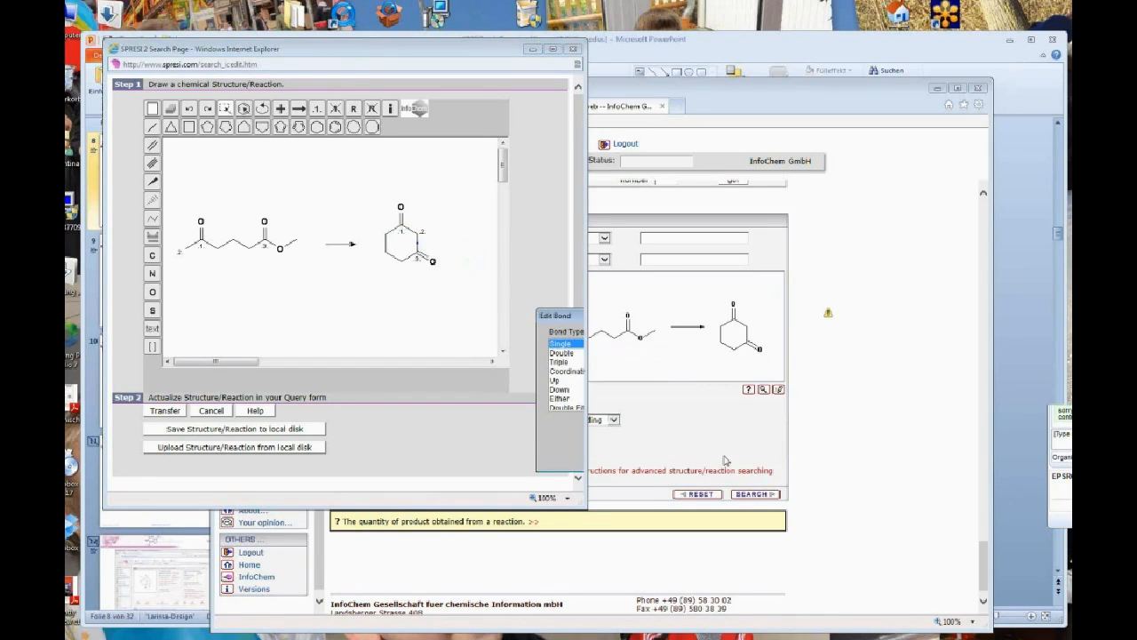
left_click(174, 411)
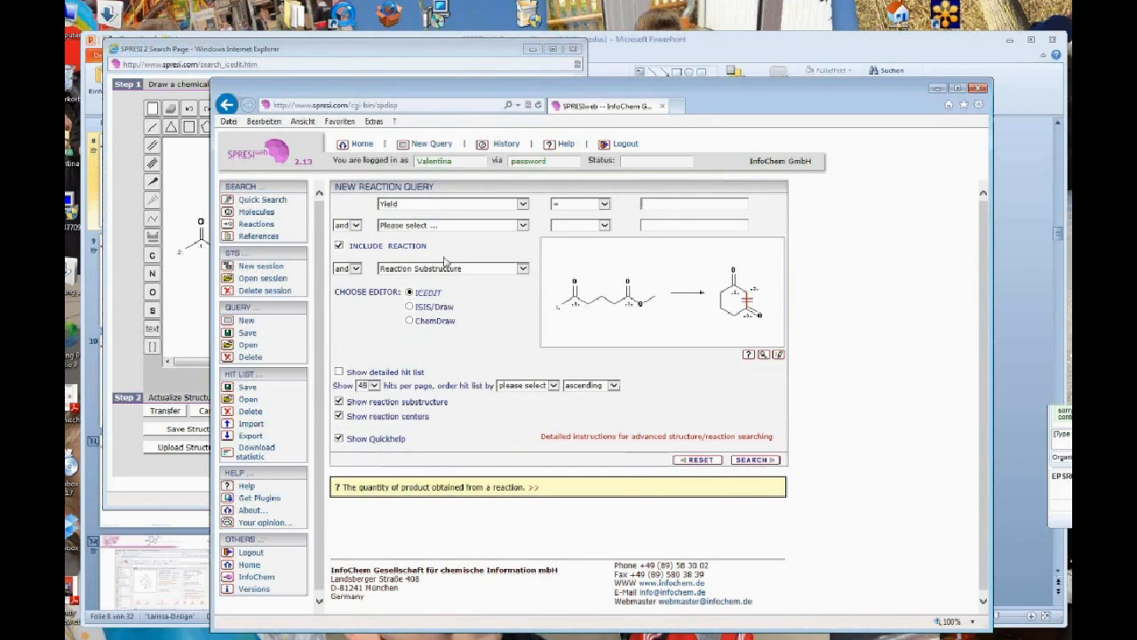
Step: Run the Reaction Substructure search with the mapped atoms and marked bond, and review the reaction centers in the first hits
left_click(765, 468)
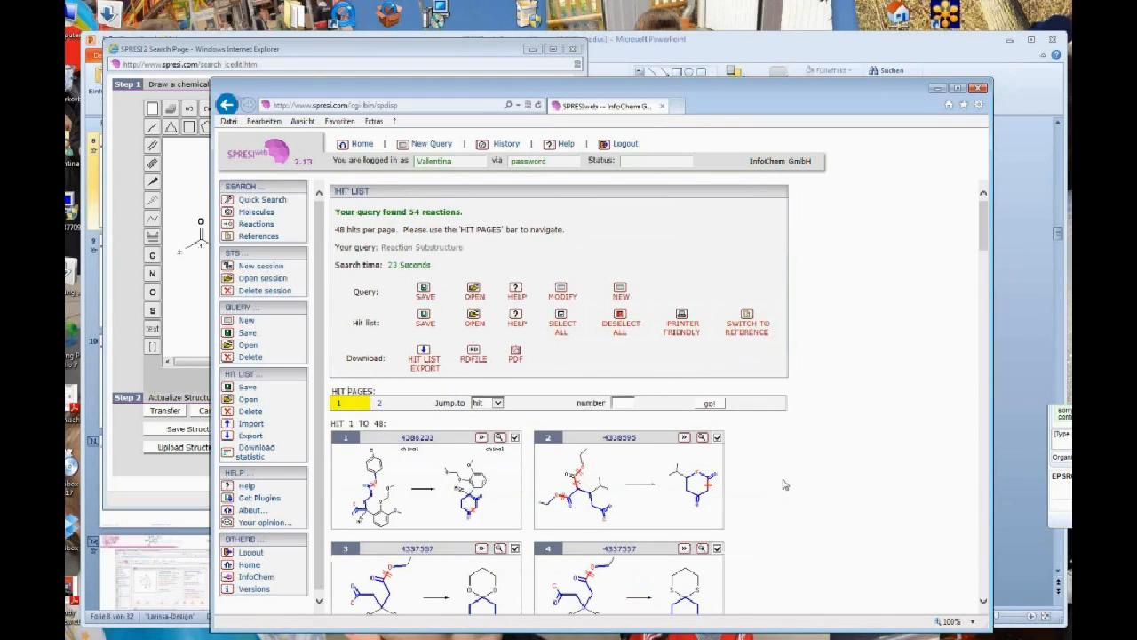
scroll(808, 502, "down", 3)
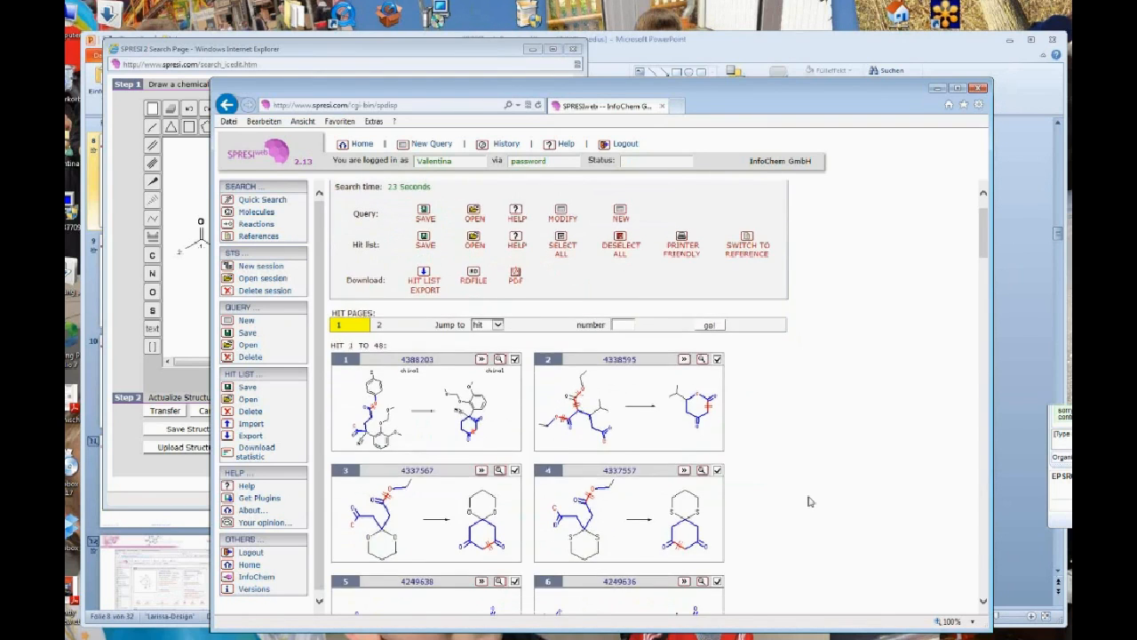
scroll(808, 502, "down", 3)
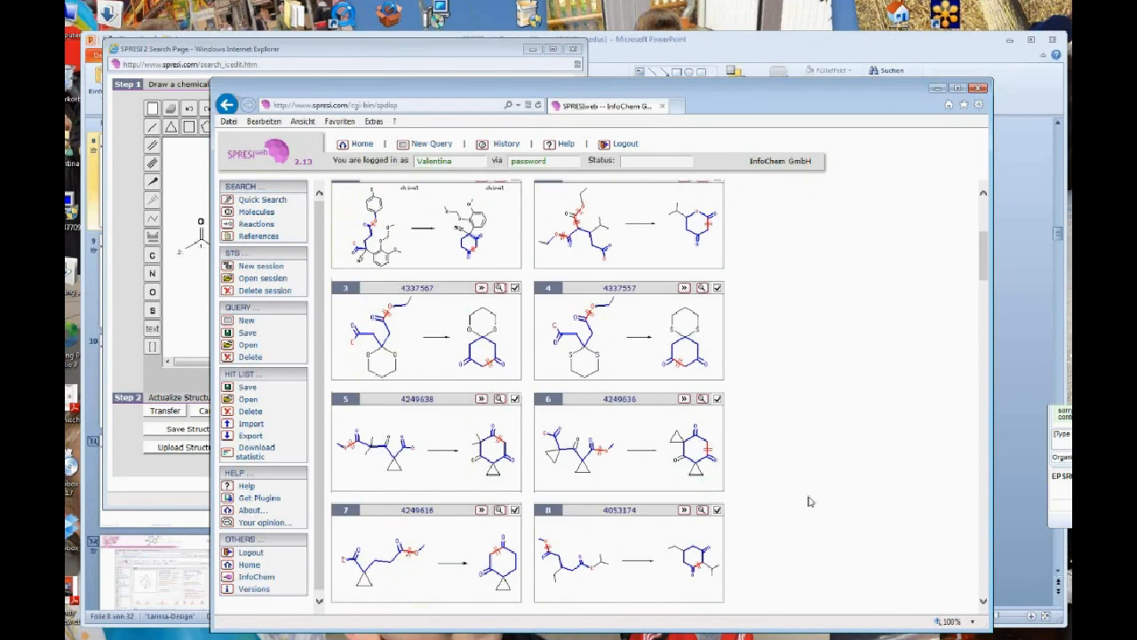
scroll(808, 502, "down", 4)
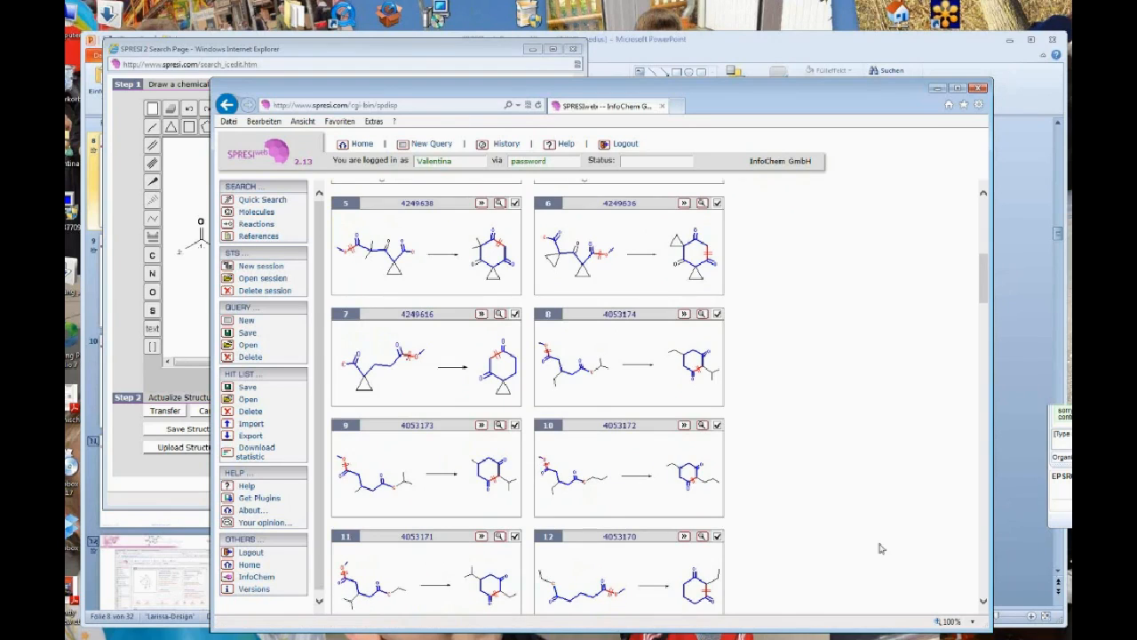
scroll(880, 548, "down", 1)
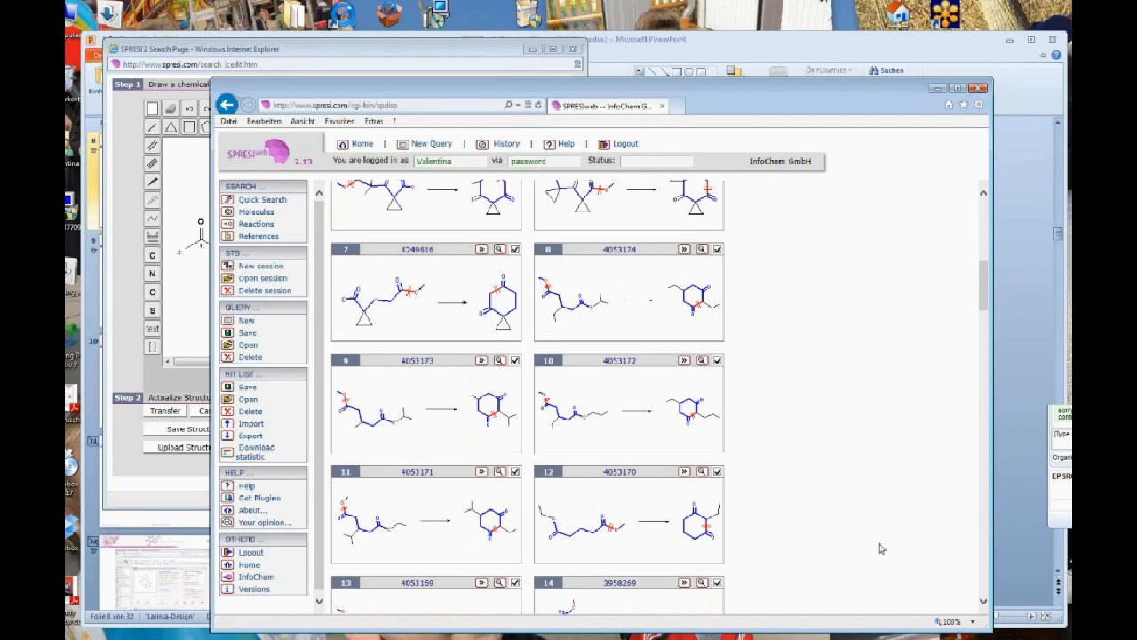
Step: Start a new molecule query and search for molecules whose Basic Index contains "striatin"
left_click(268, 215)
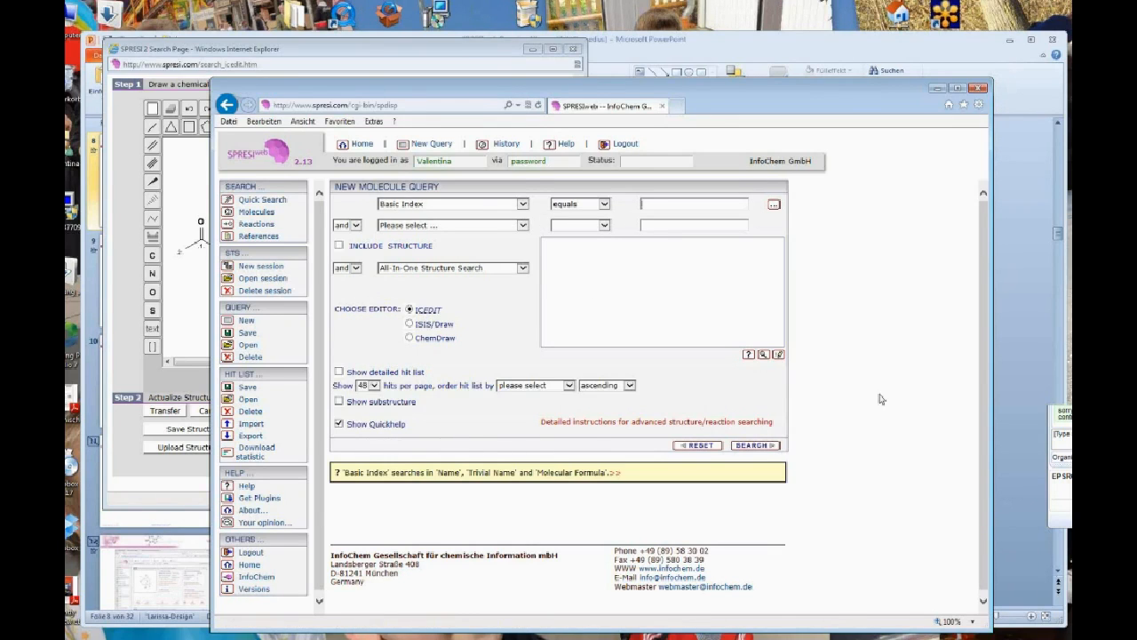
left_click(605, 204)
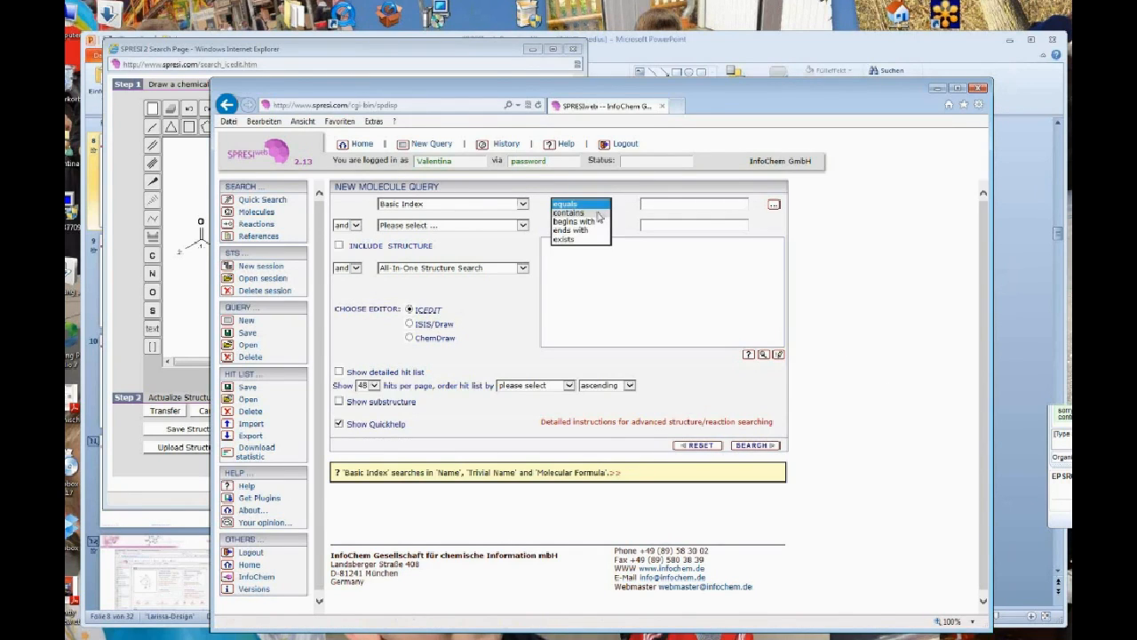
left_click(599, 214)
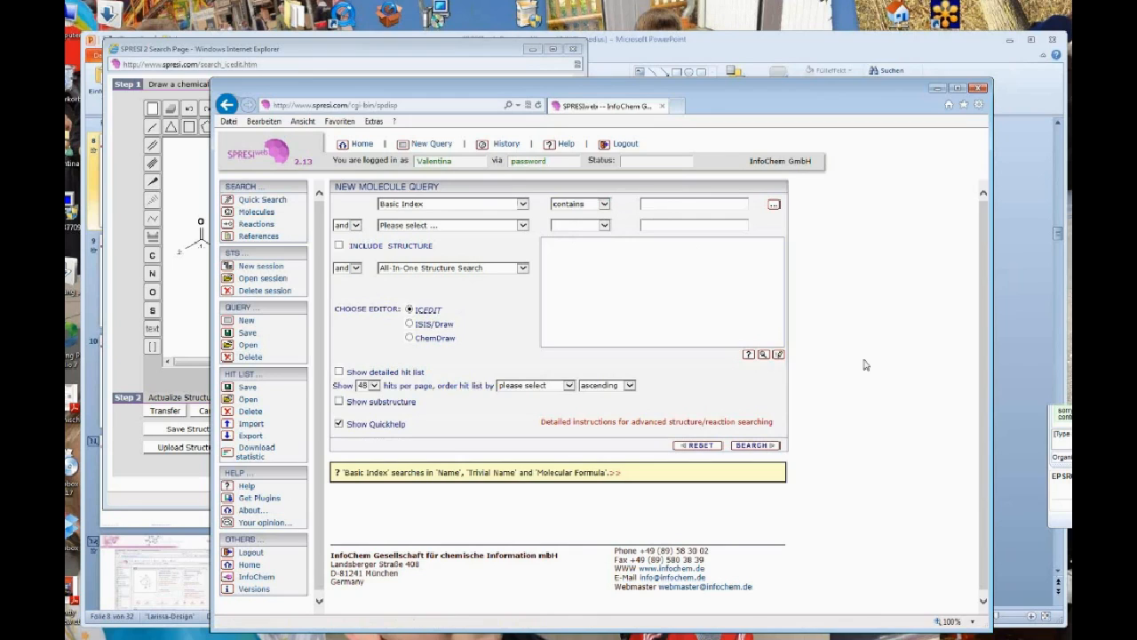
type("gh")
type("riati")
type("n")
left_click(755, 445)
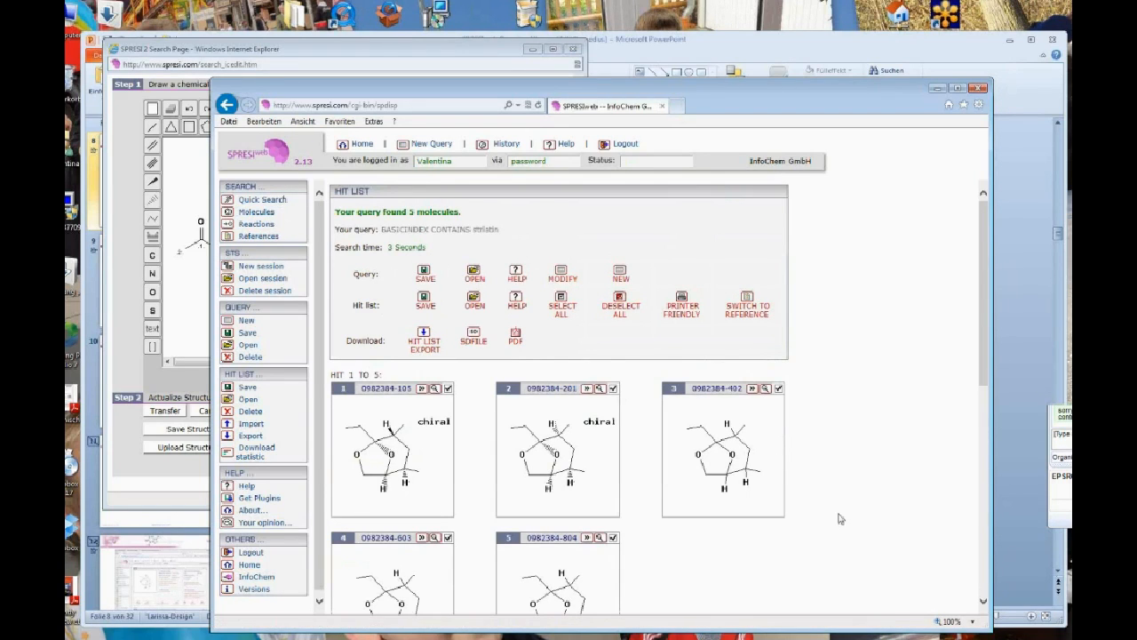
Step: Enable the detailed hit list and substructure display for the striatin query and rerun the search
scroll(840, 521, "down", 3)
scroll(840, 521, "down", 5)
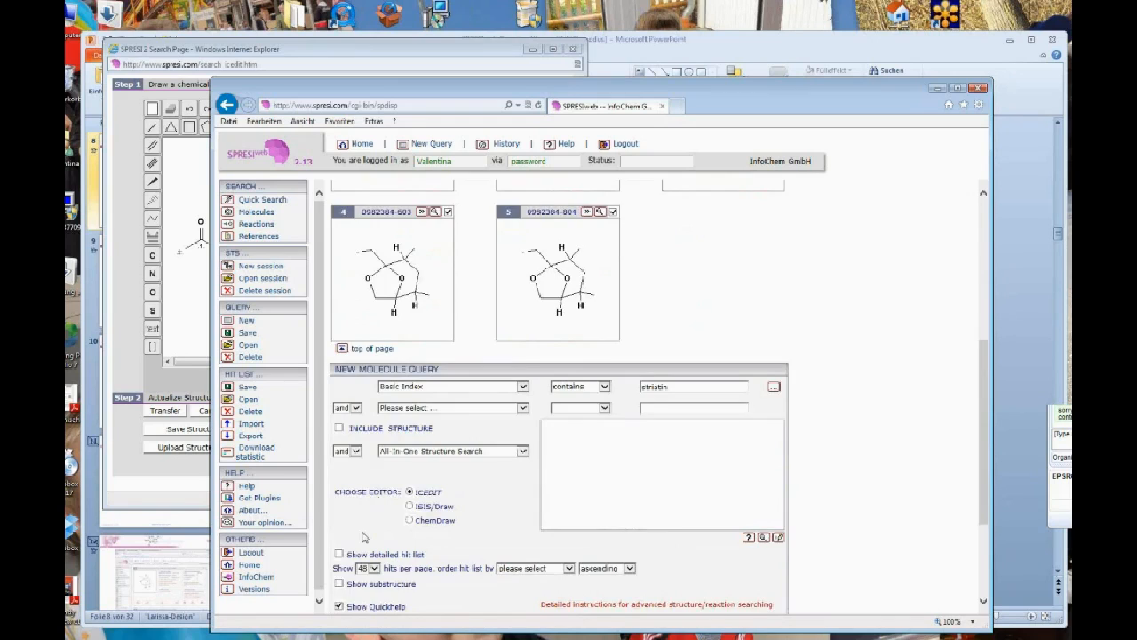
left_click(338, 489)
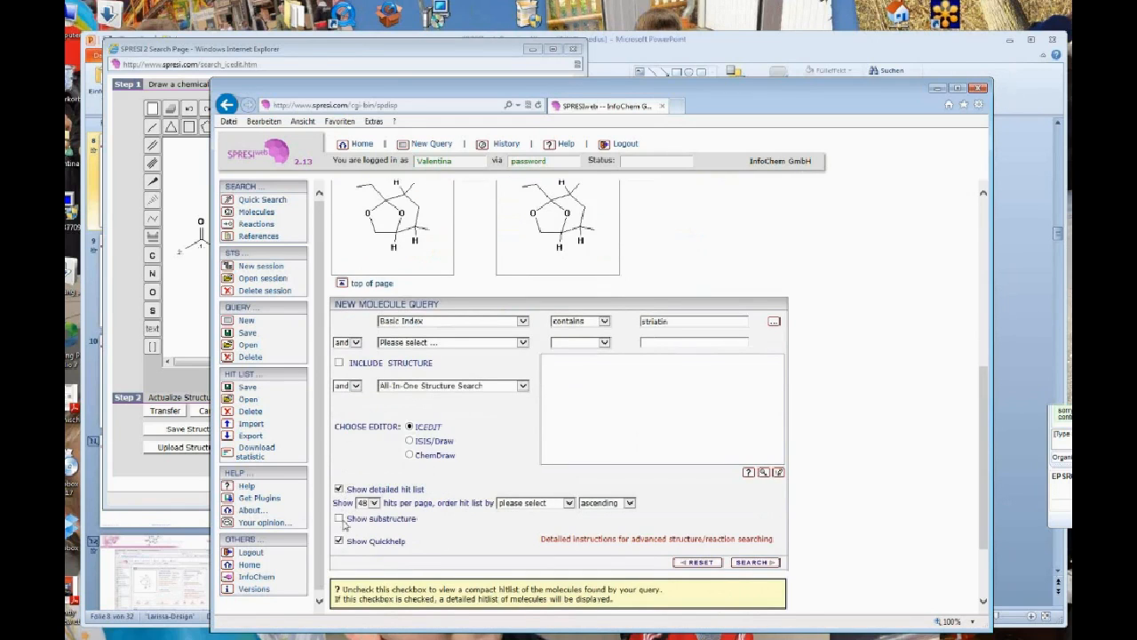
left_click(339, 518)
left_click(754, 562)
scroll(897, 541, "down", 1)
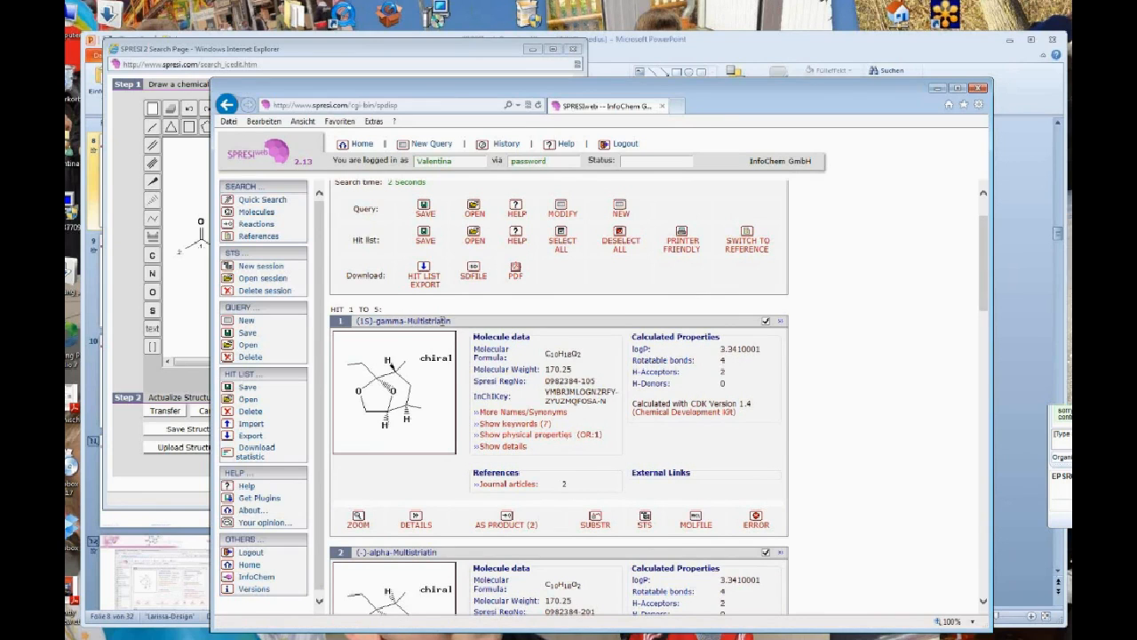
Step: Open the Synthesis Tree Search for (1S)-gamma-Multistriatin, display its synthesis reactions, and reposition the window with it in front
left_click(645, 527)
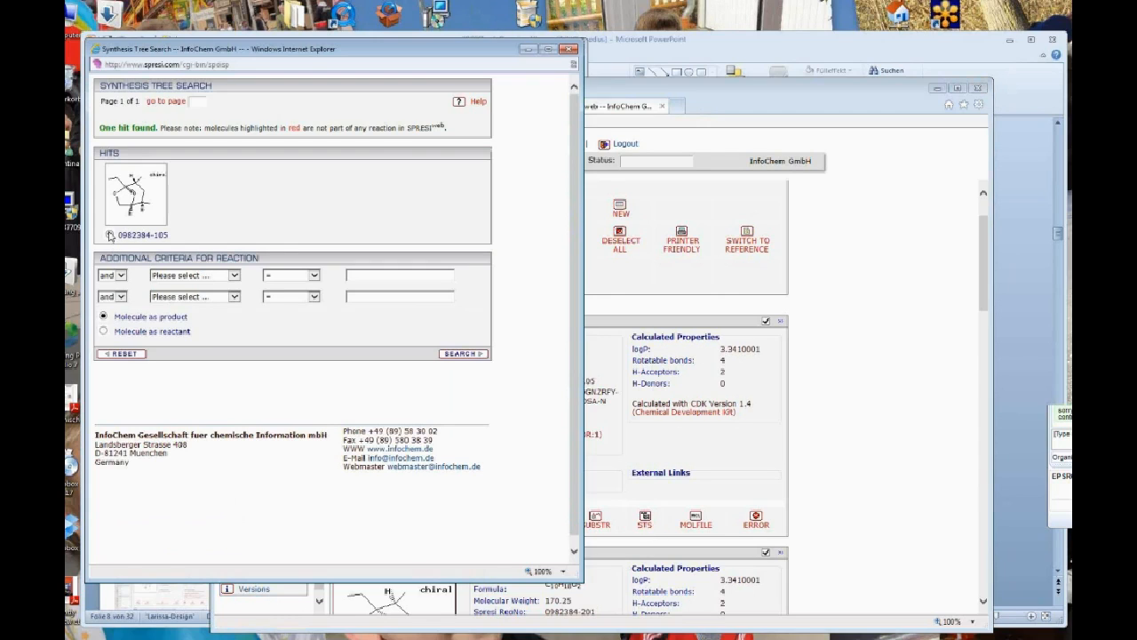
left_click(110, 234)
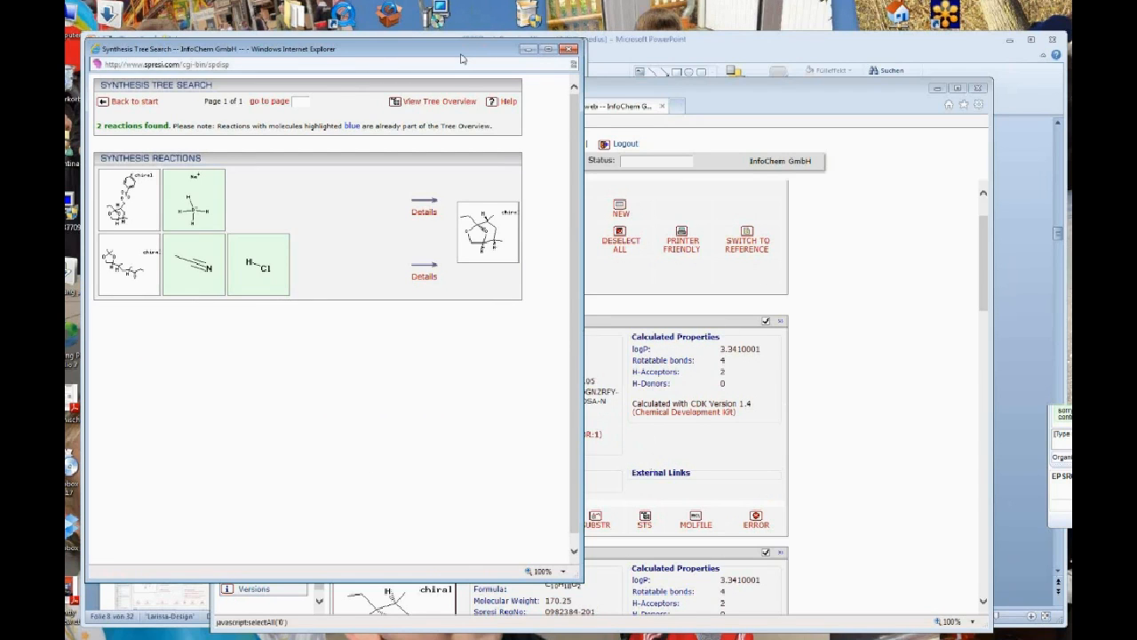
left_click_drag(460, 57, 439, 25)
left_click(860, 279)
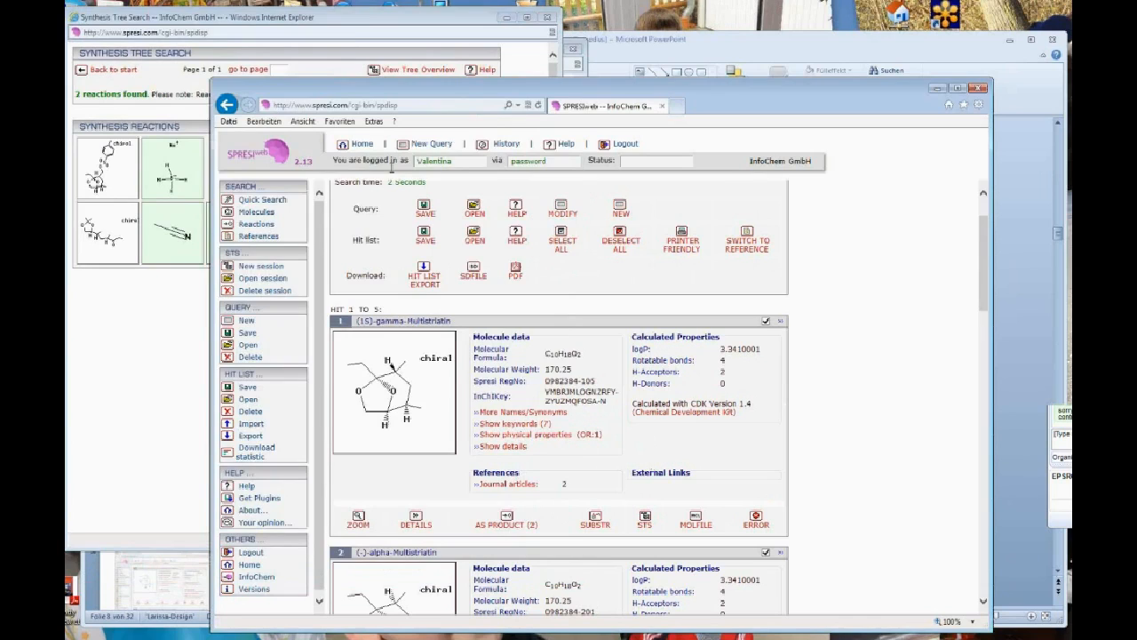
left_click(363, 20)
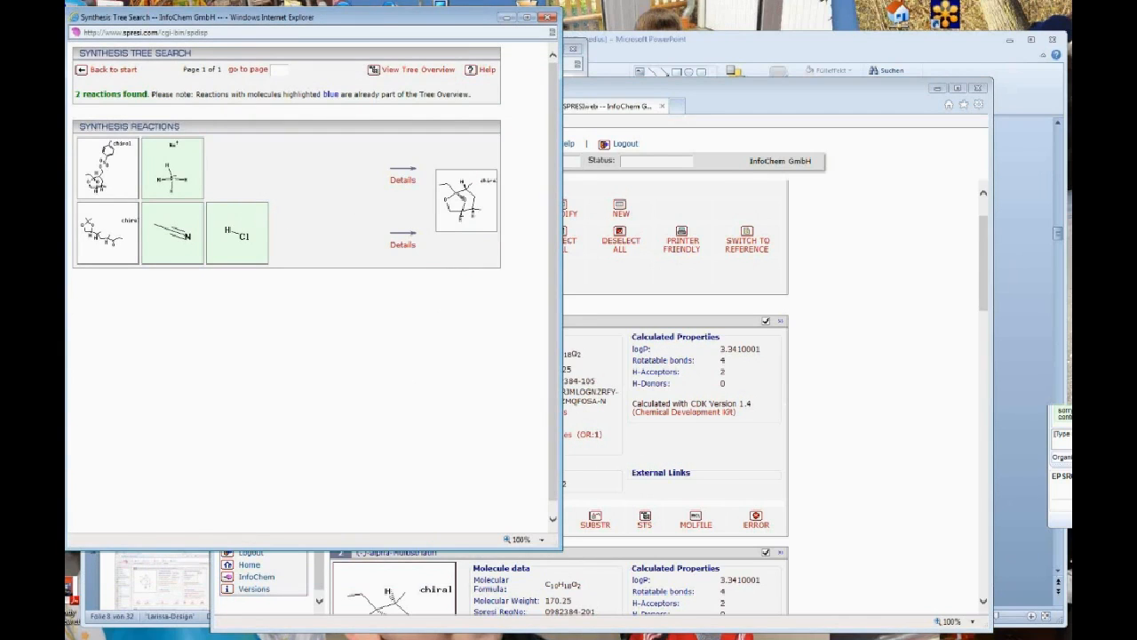
Step: Add both reactants of the first synthesis reaction to the Tree Overview one by one
left_click(127, 174)
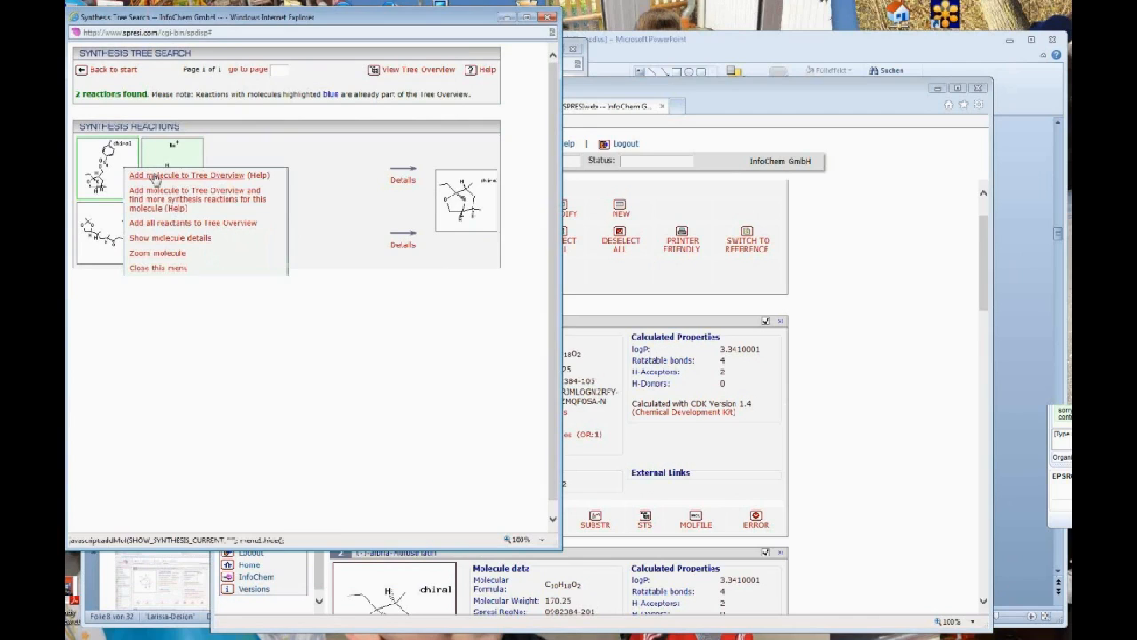
left_click(155, 176)
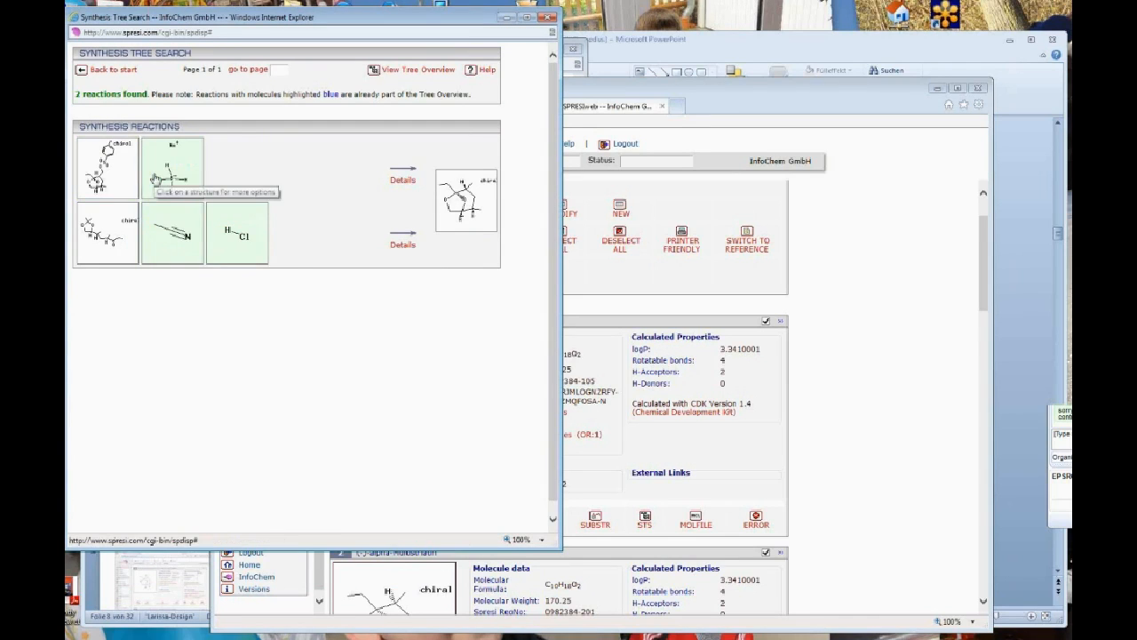
left_click(155, 179)
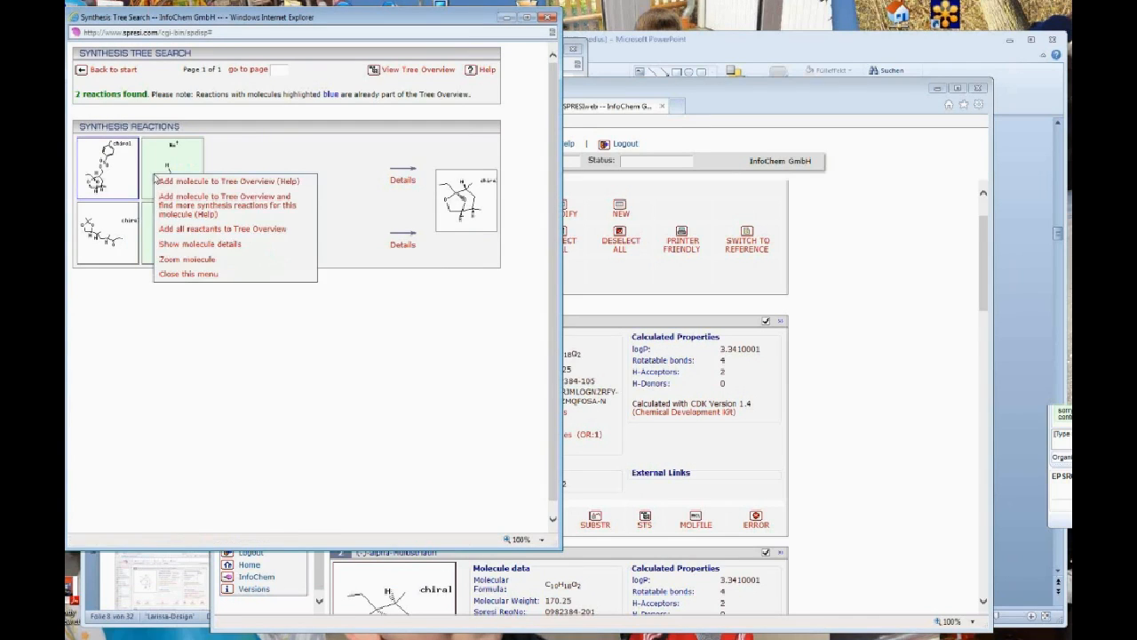
left_click(189, 181)
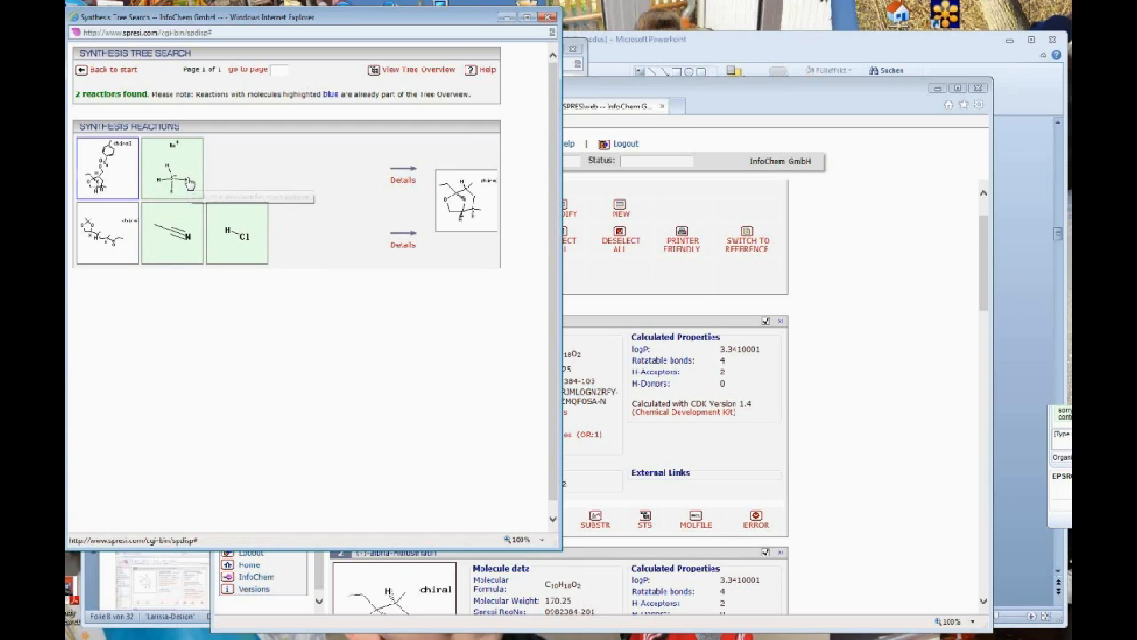
Step: Add all three reactants of the second synthesis reaction, including the nitrile and HCl, to the Tree Overview individually
left_click(116, 233)
left_click(148, 240)
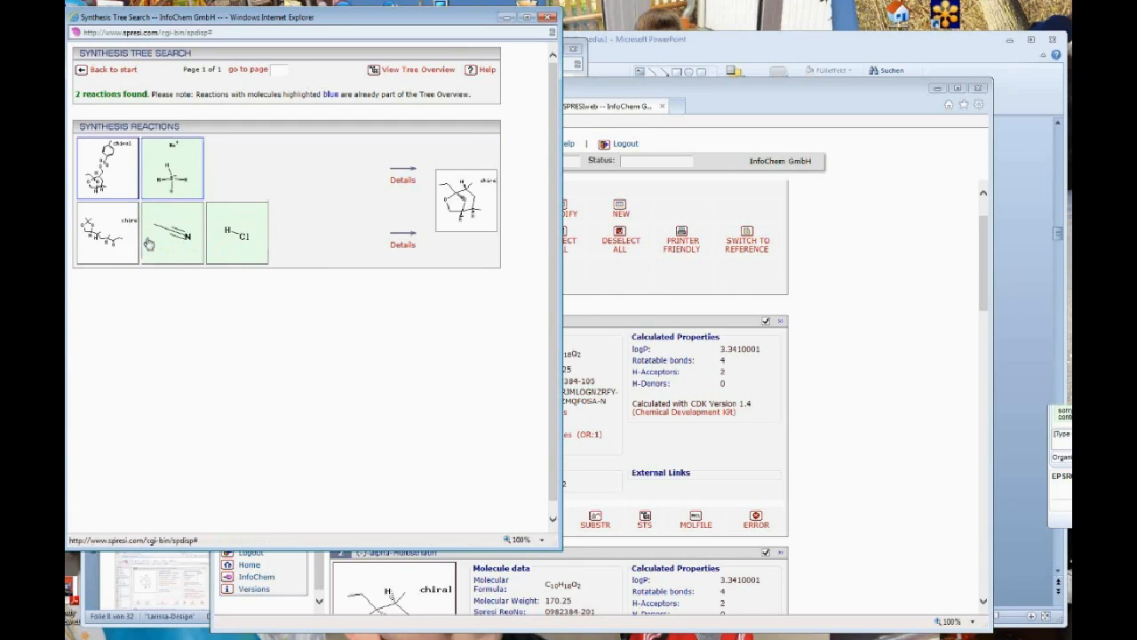
left_click(176, 241)
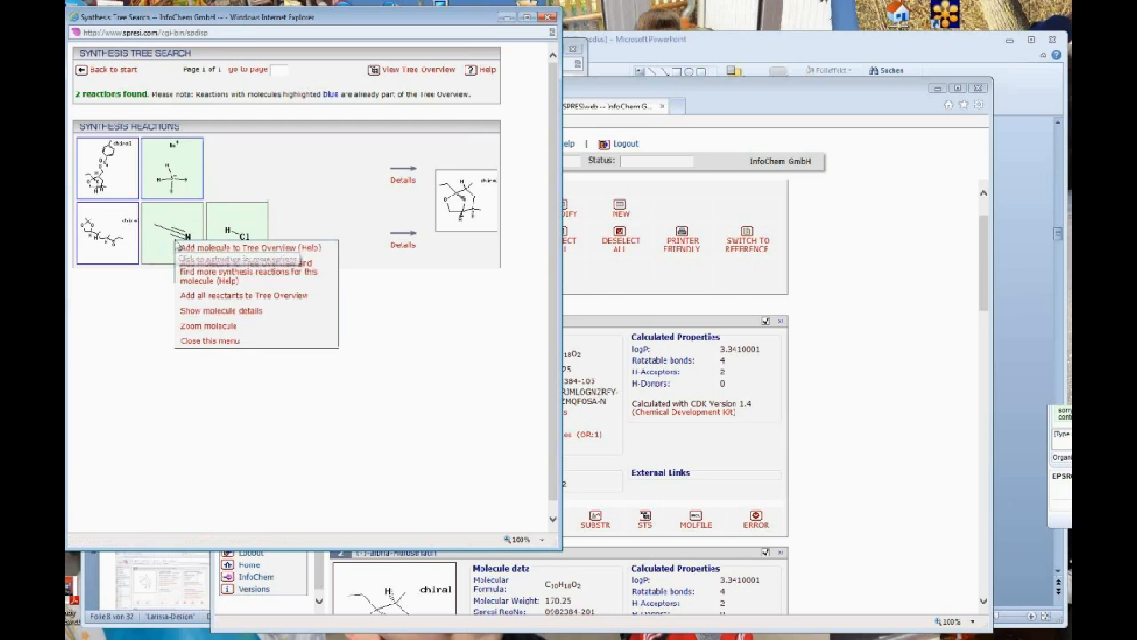
left_click(205, 250)
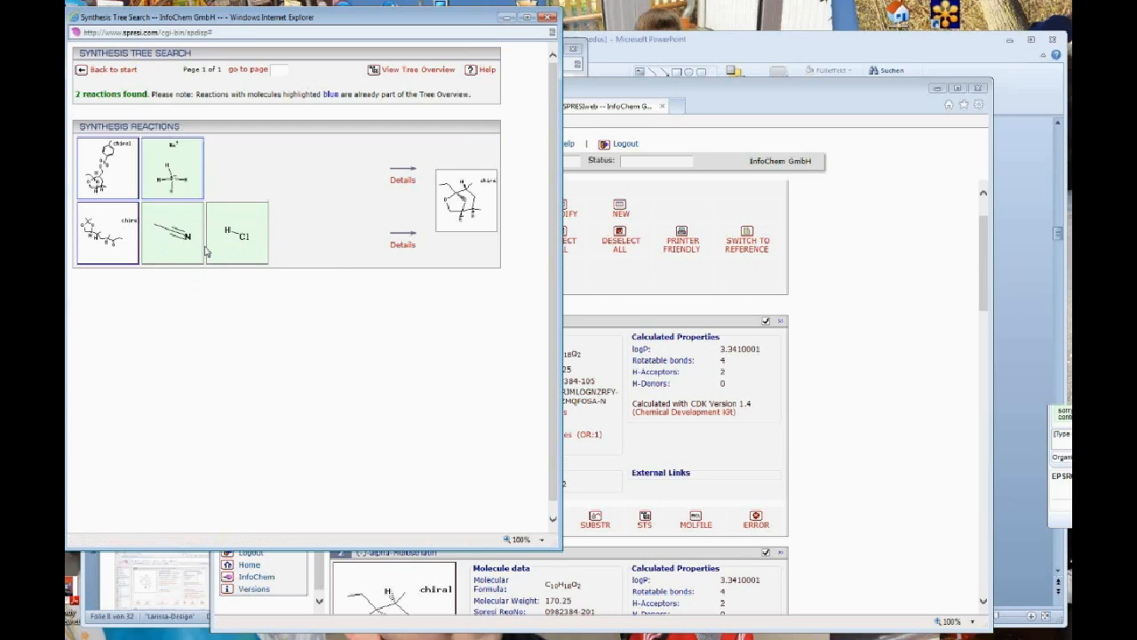
left_click(242, 247)
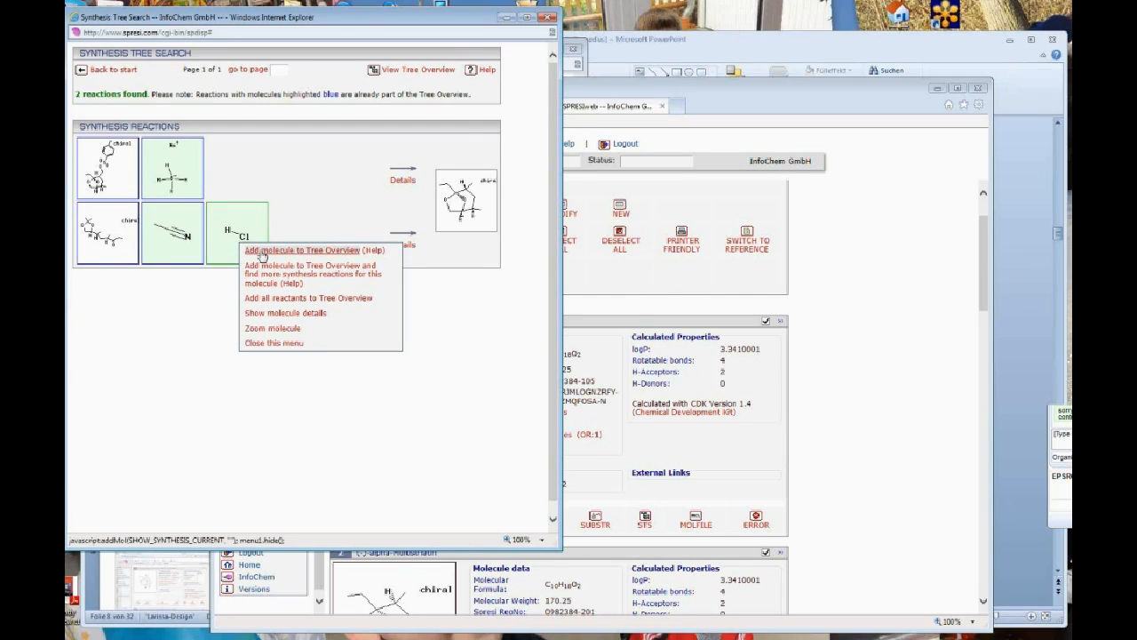
left_click(263, 253)
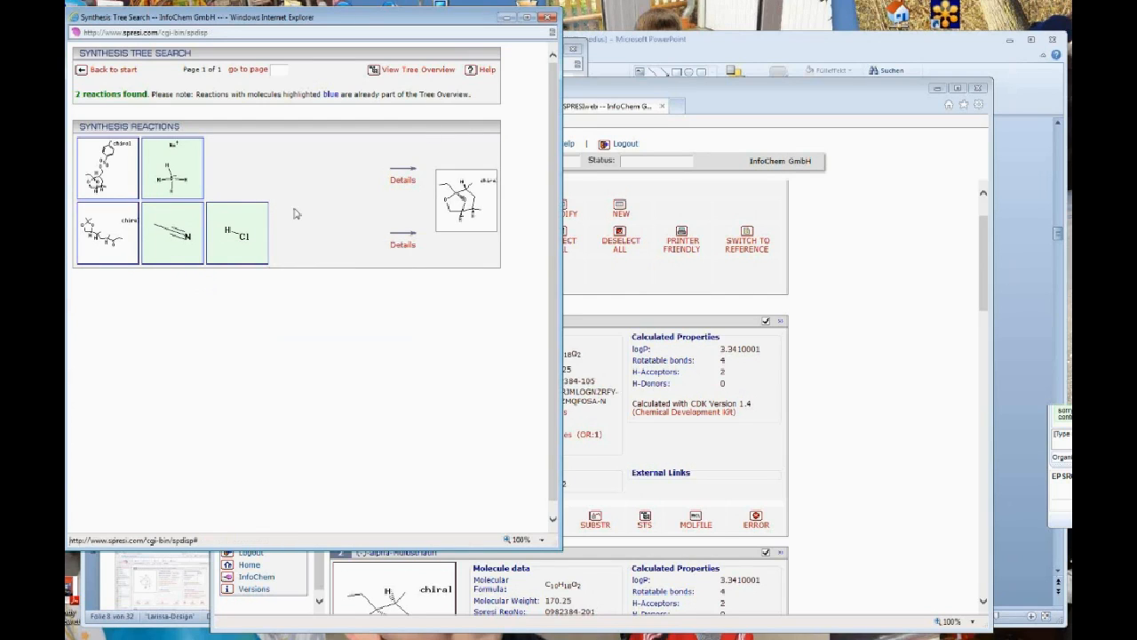
Step: From the Tree Overview, show all synthesis reactions for the target's first precursor and add its three reactants to the tree
left_click(417, 71)
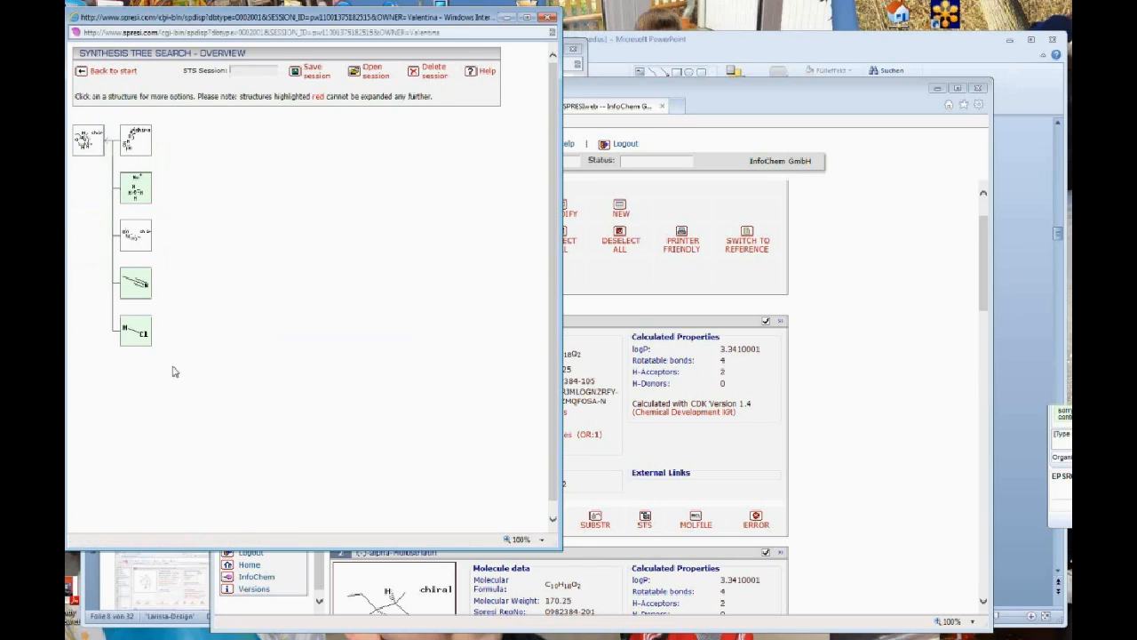
left_click(143, 147)
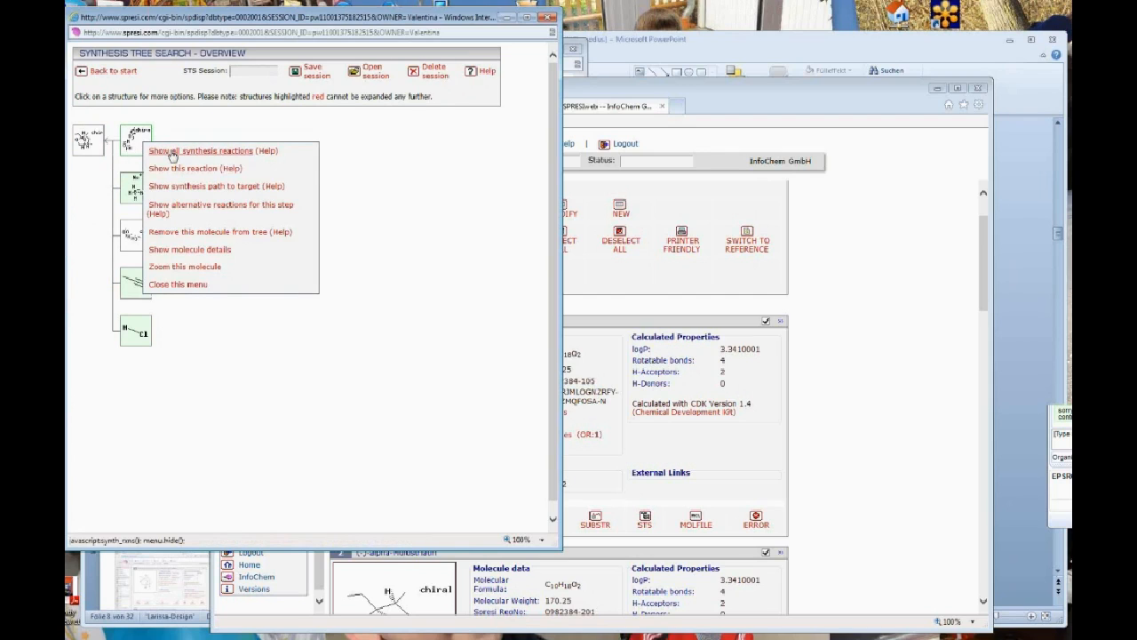
left_click(172, 152)
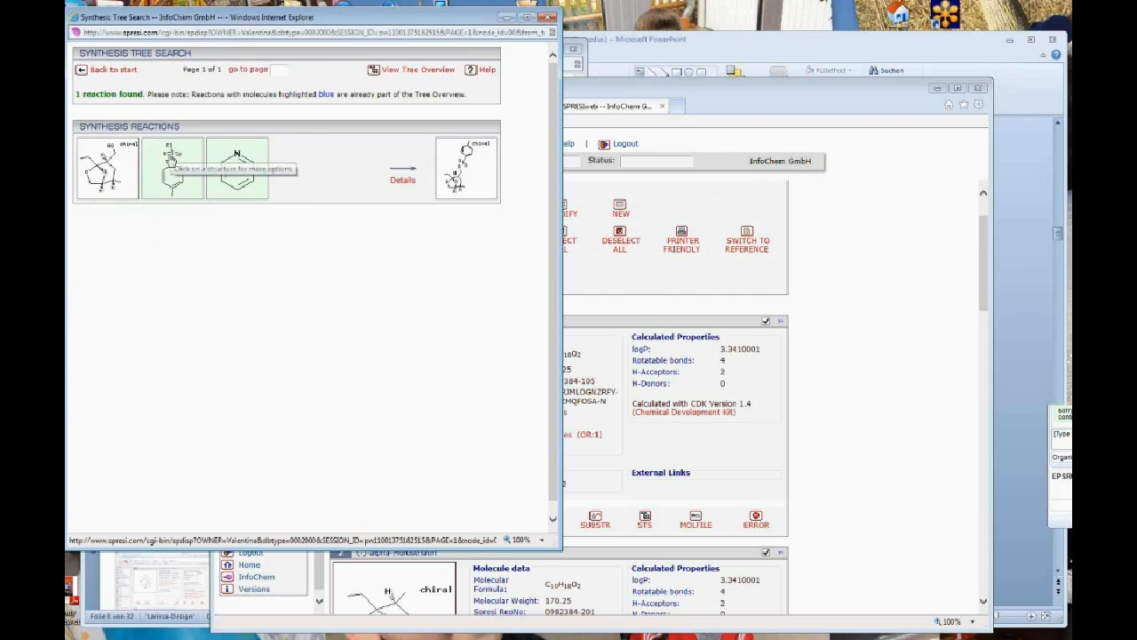
left_click(114, 182)
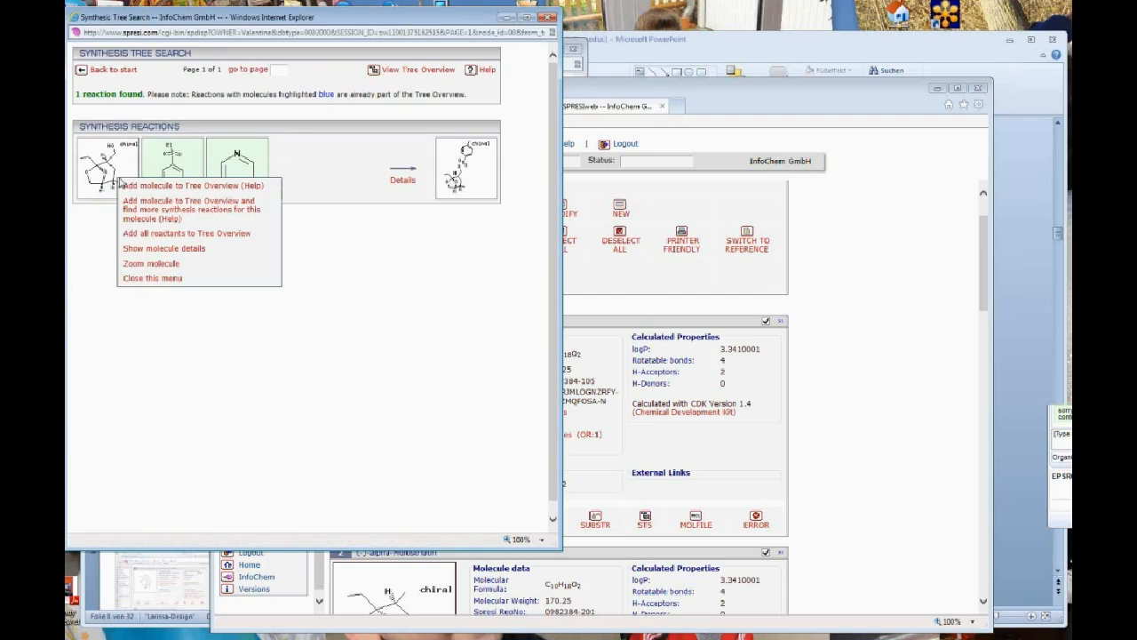
left_click(129, 184)
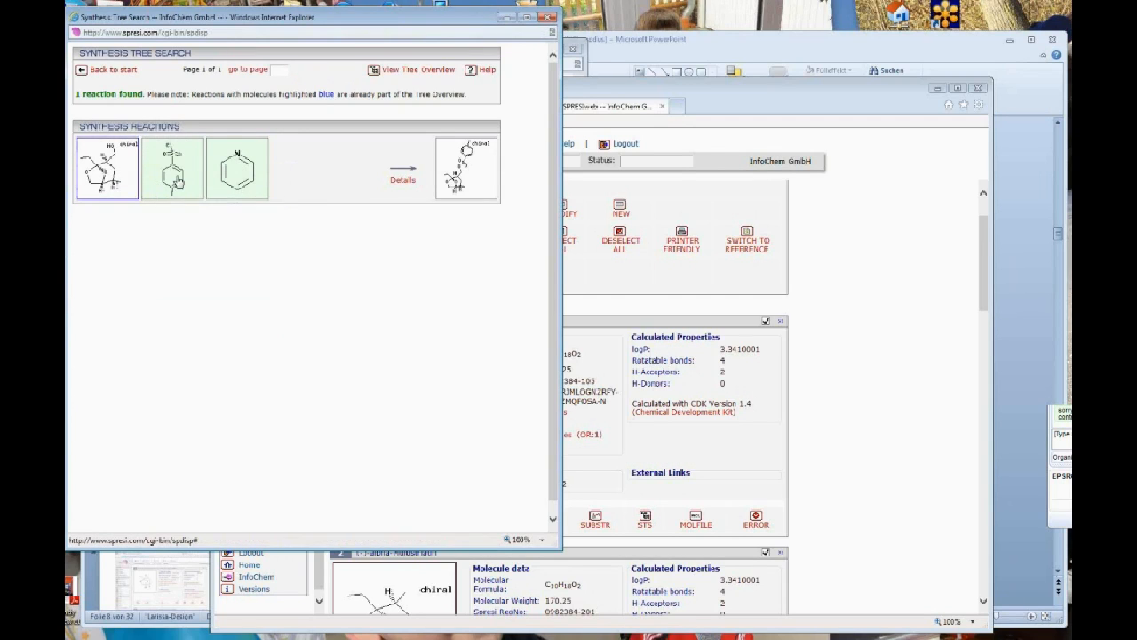
left_click(202, 182)
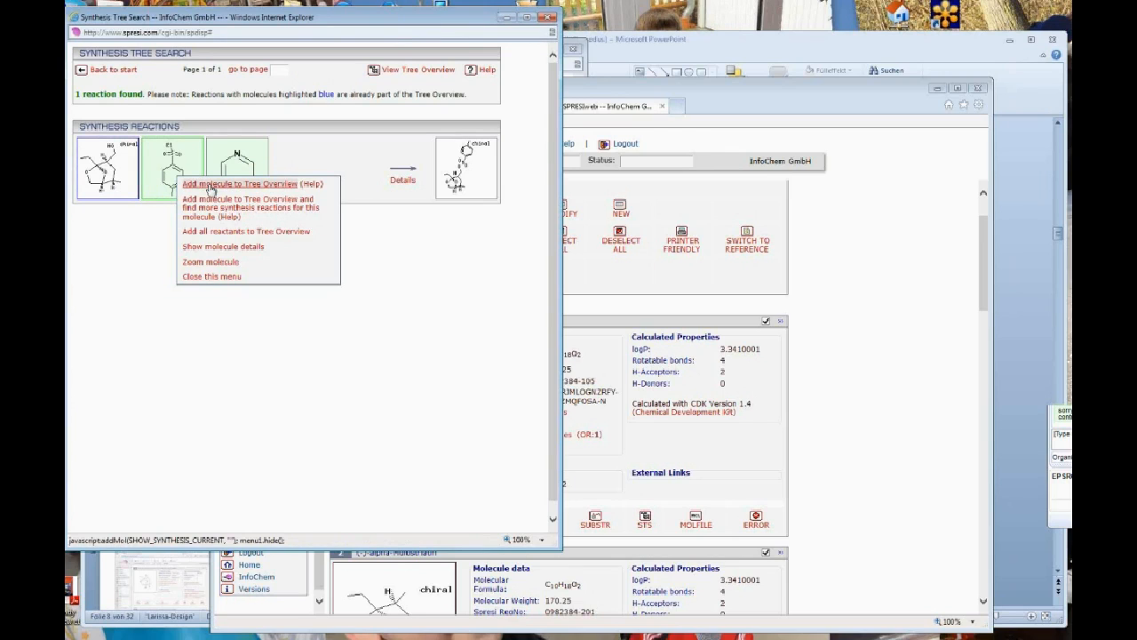
left_click(211, 185)
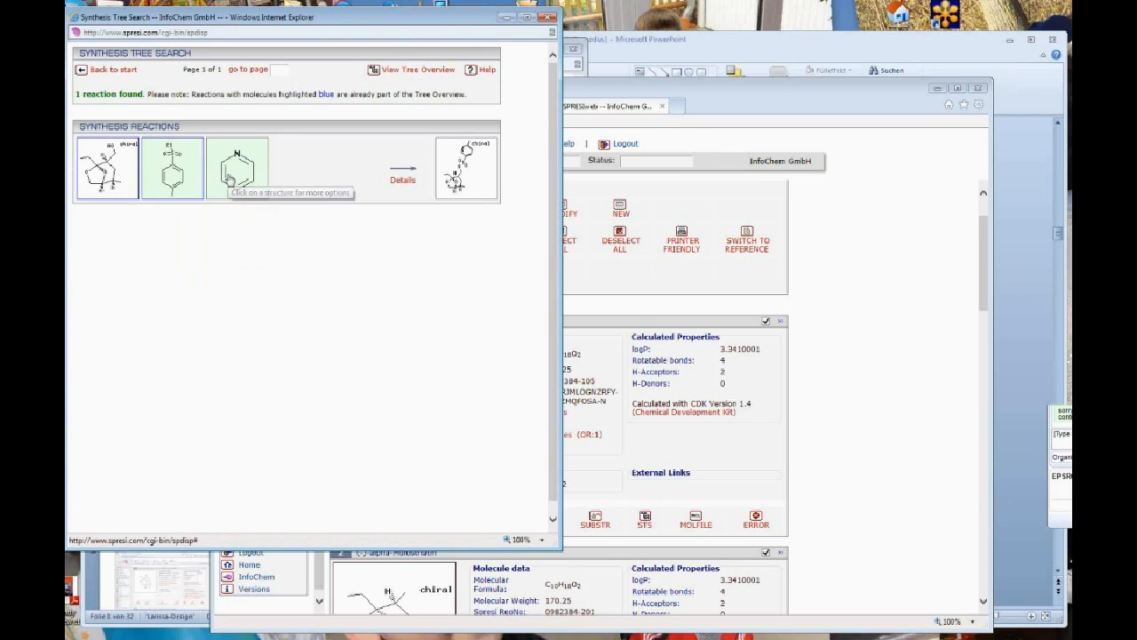
left_click(231, 179)
left_click(249, 183)
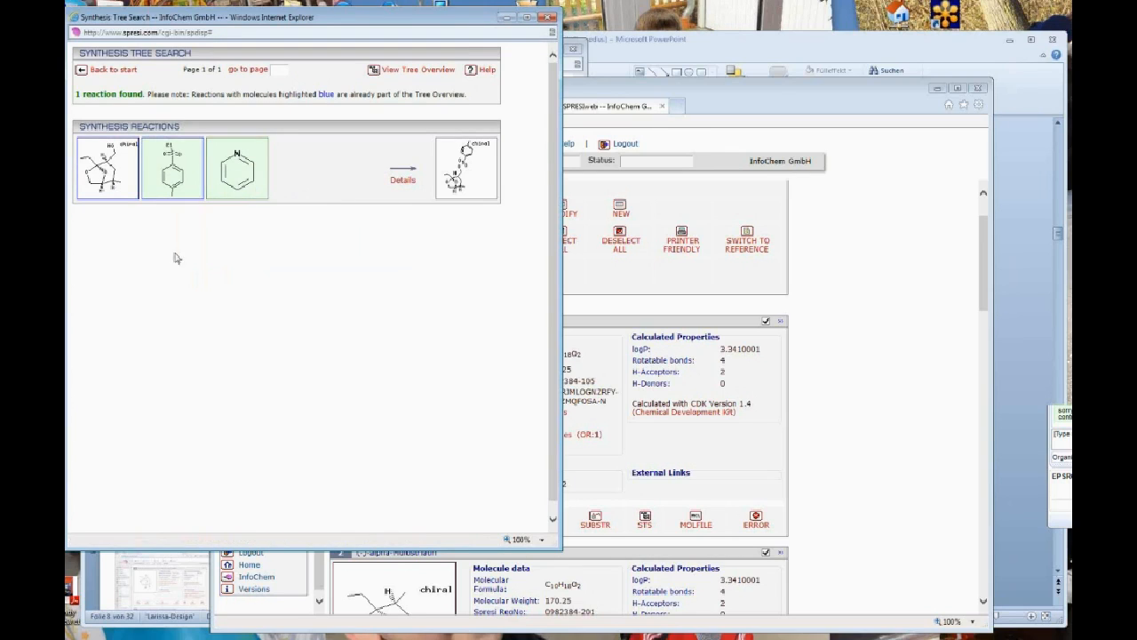
Step: Show all synthesis reactions for the target's other chiral precursor and add its chiral and lithium amide reactants to the tree
left_click(439, 80)
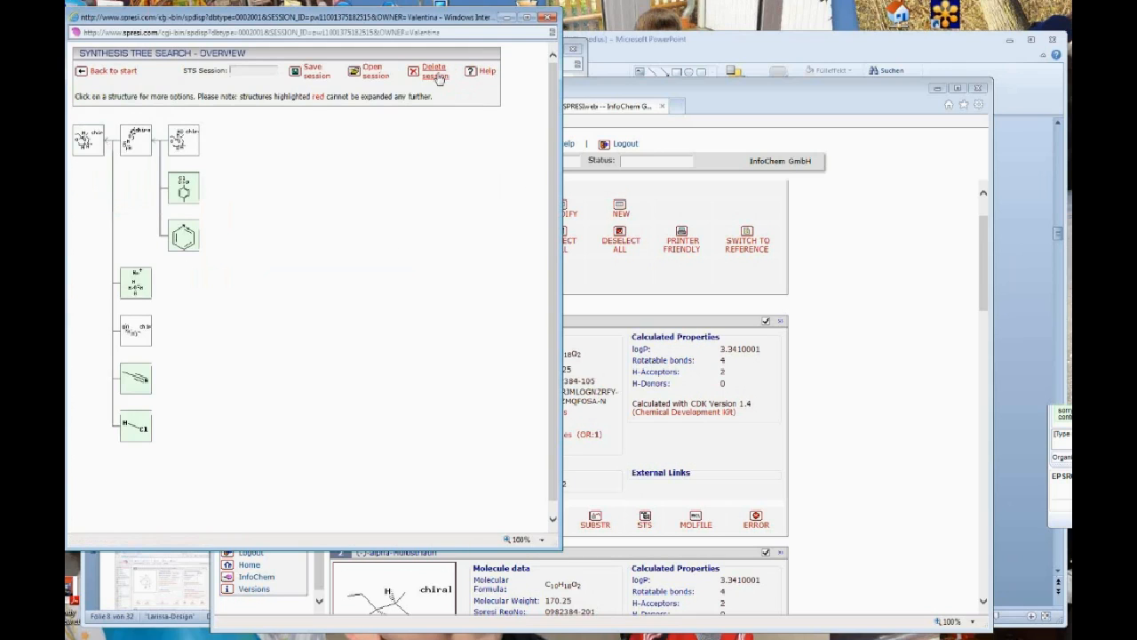
left_click(145, 331)
left_click(179, 348)
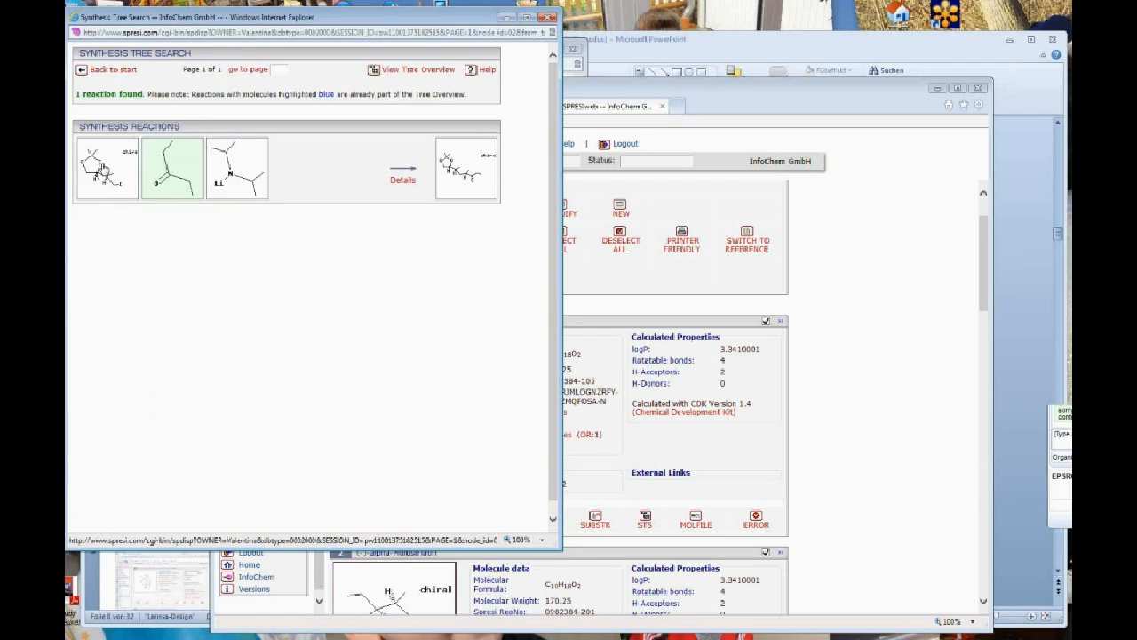
left_click(105, 169)
left_click(123, 171)
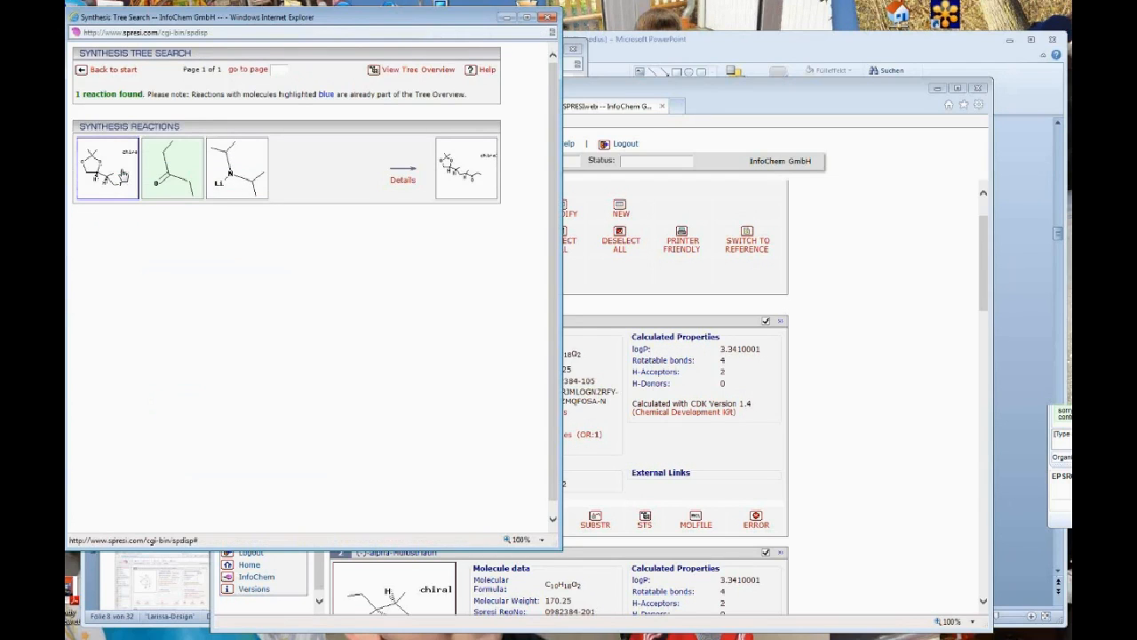
left_click(232, 172)
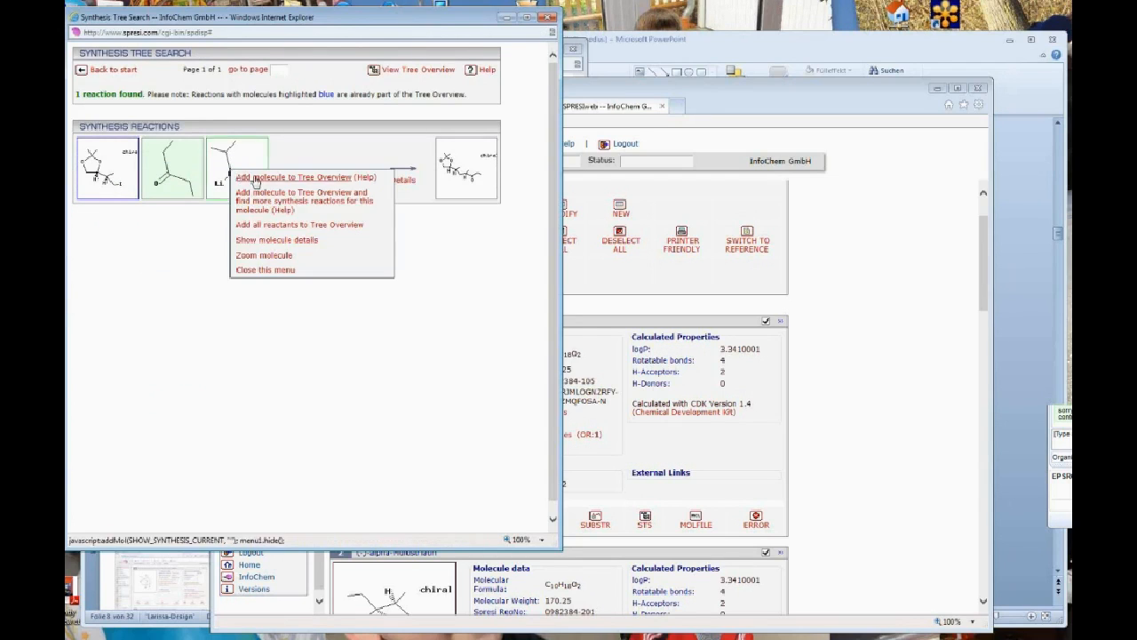
left_click(257, 180)
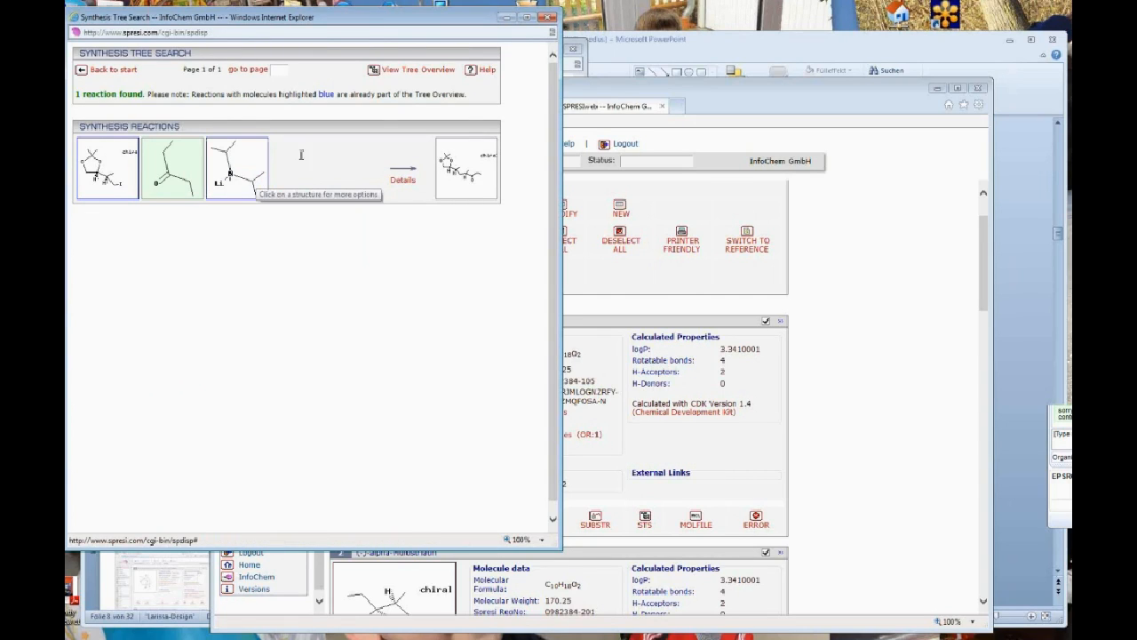
Step: Show all synthesis reactions for the newly added chiral reactant in the lower branch and add their chiral starting material to the tree
left_click(417, 70)
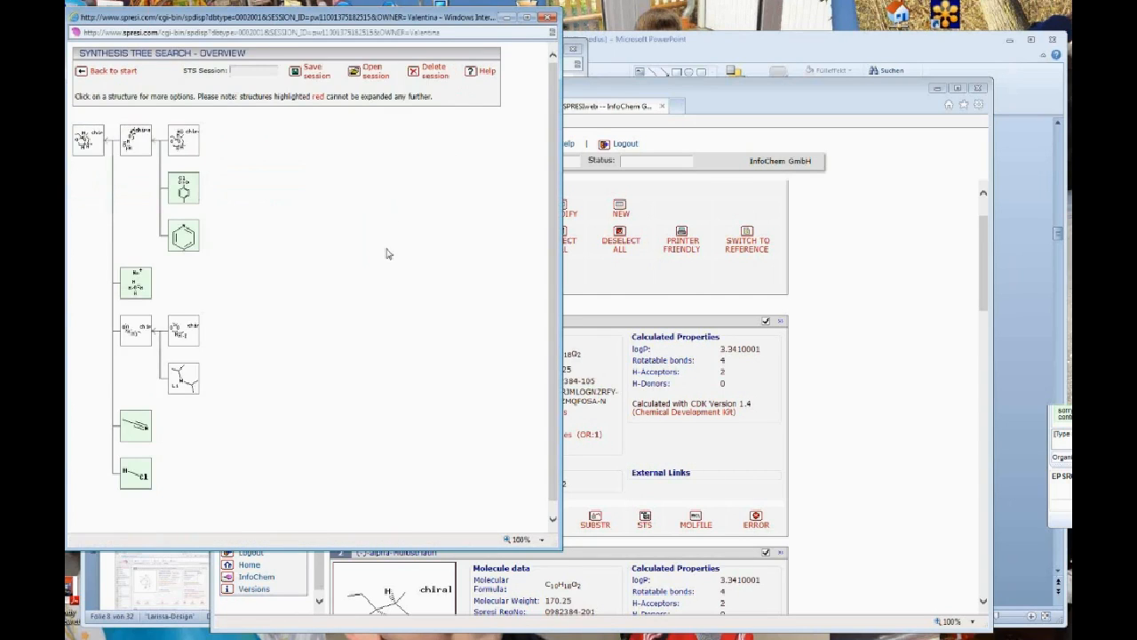
left_click(190, 326)
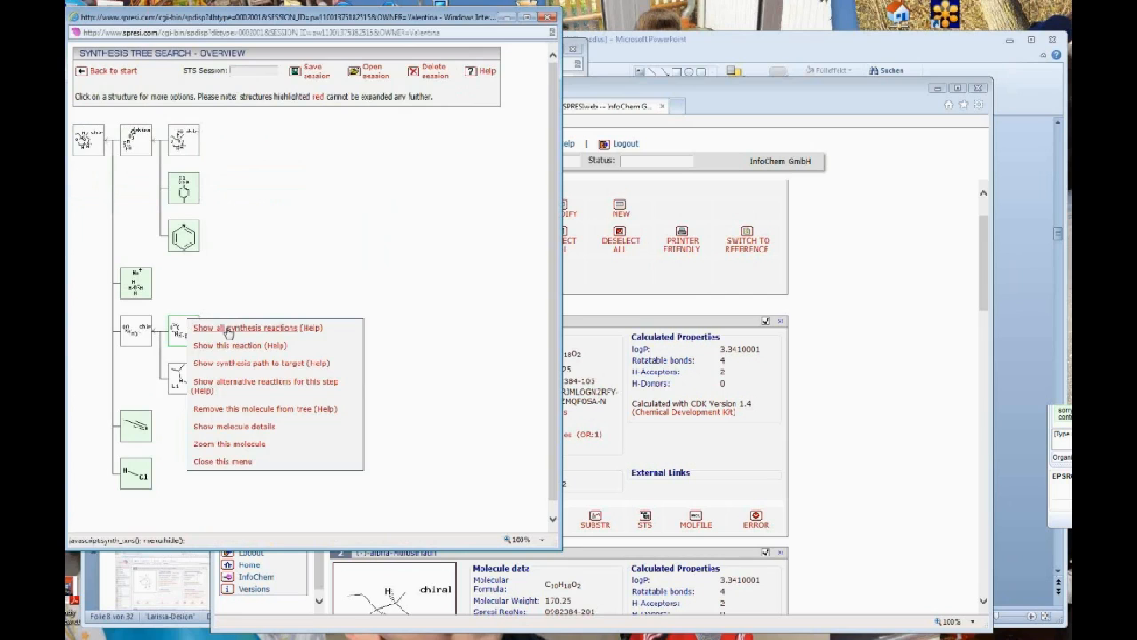
left_click(227, 329)
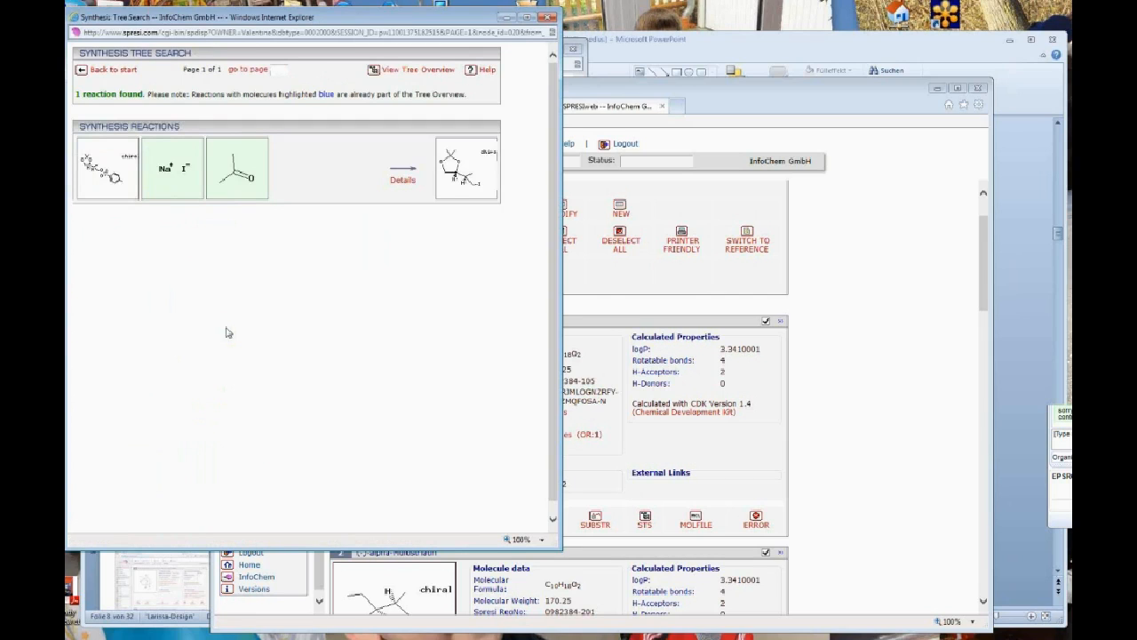
left_click(121, 173)
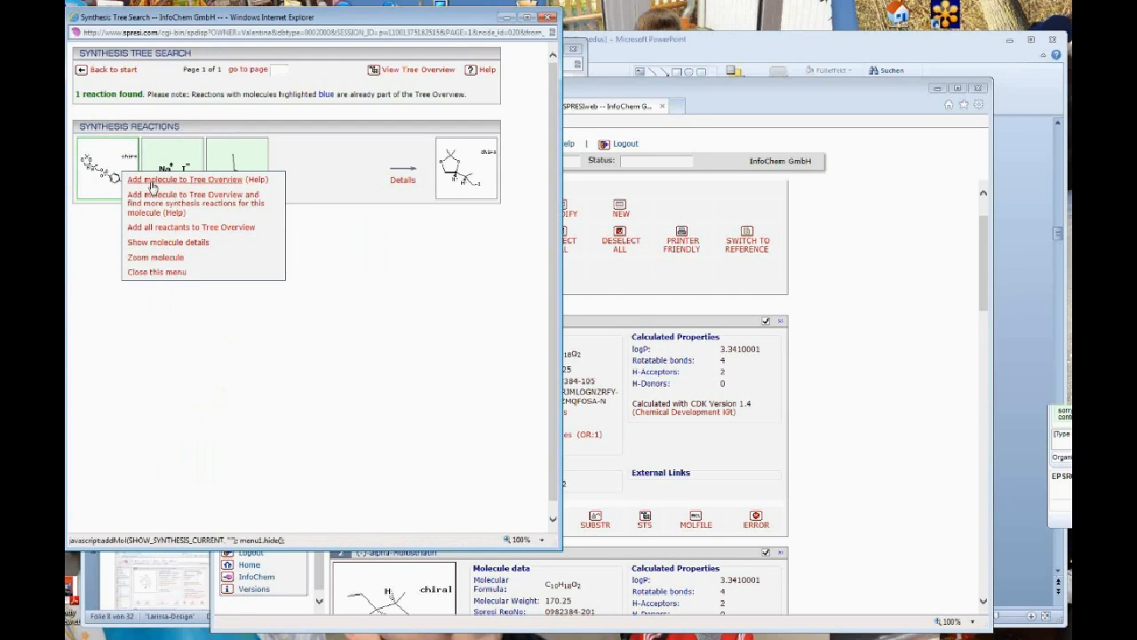
left_click(152, 182)
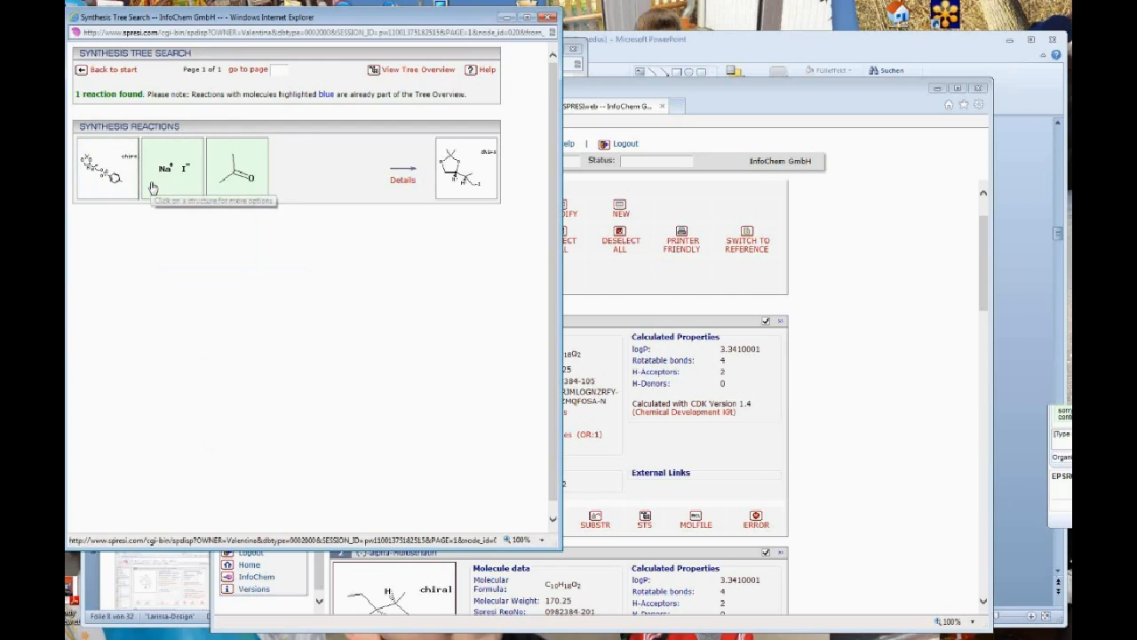
Step: Expand the lower branch's outermost molecule to its synthesis reactions and add the chiral alcohol from both reactions to the tree
left_click(419, 71)
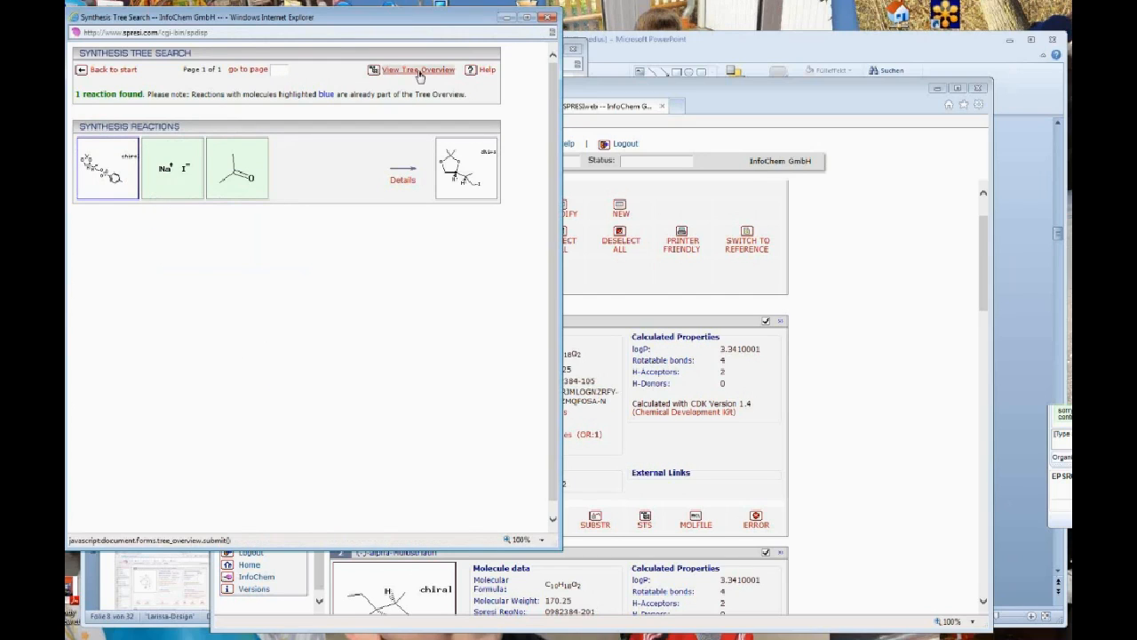
left_click(240, 332)
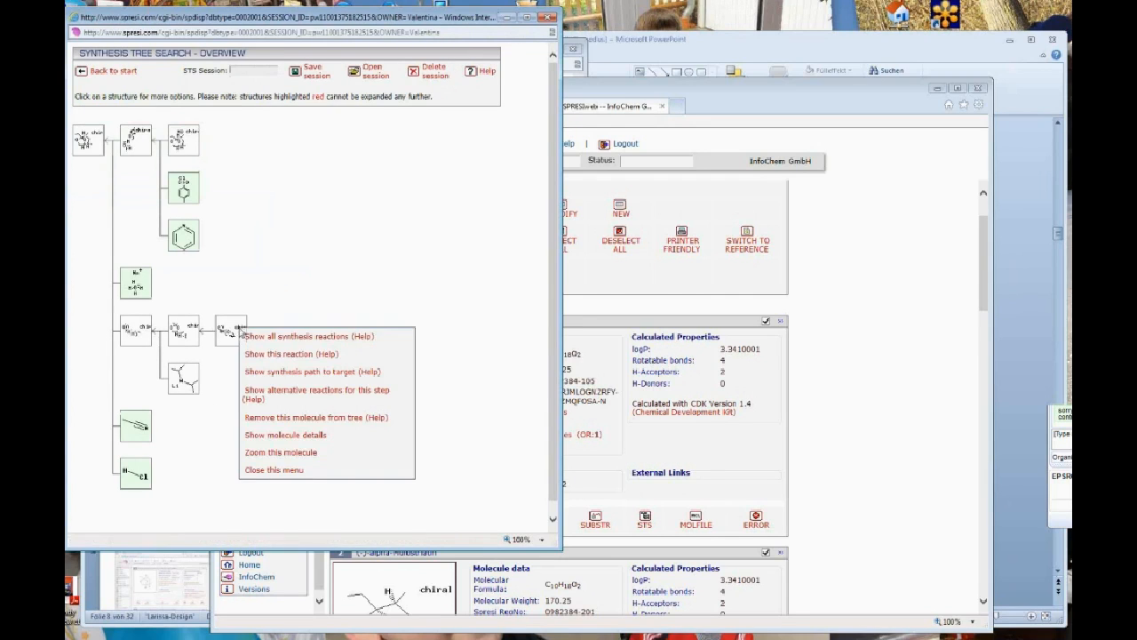
left_click(294, 334)
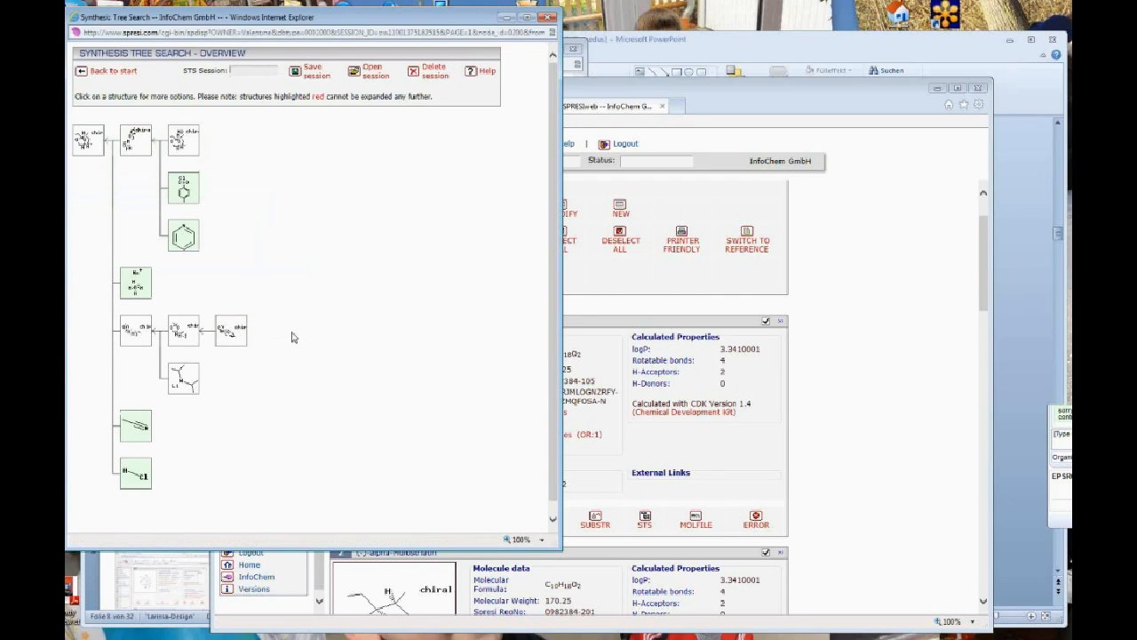
left_click(167, 188)
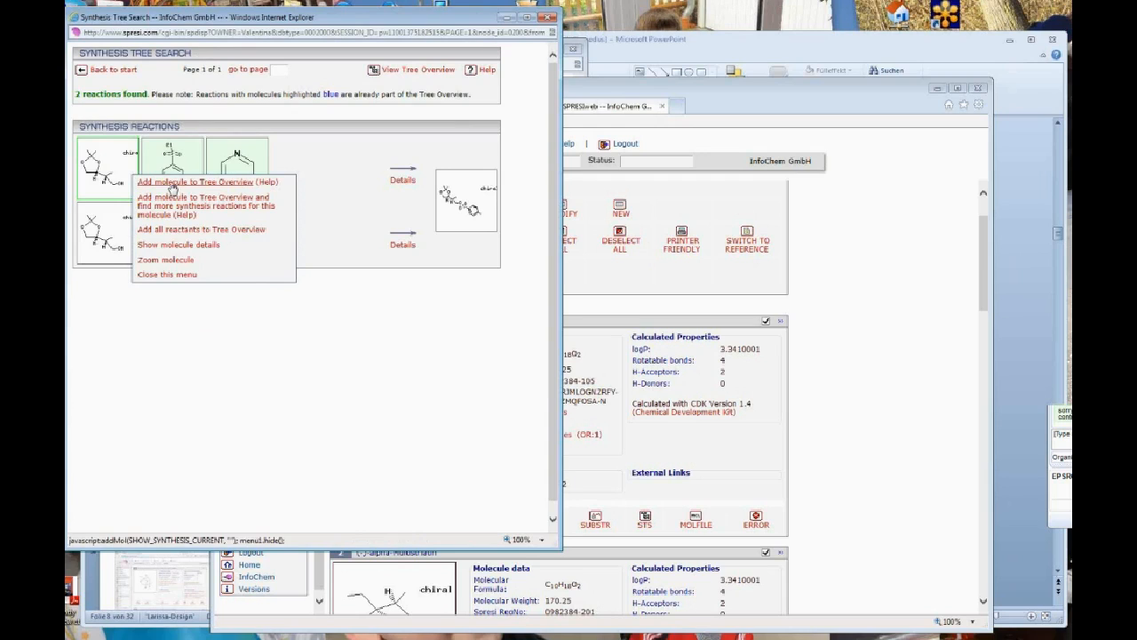
left_click(167, 184)
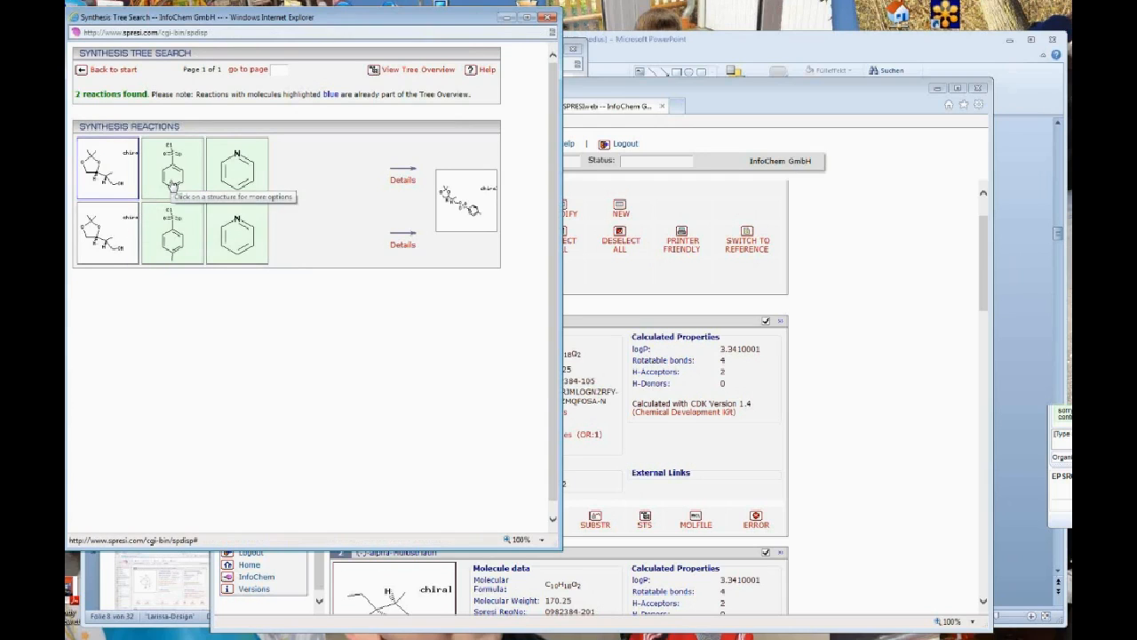
left_click(133, 228)
left_click(153, 233)
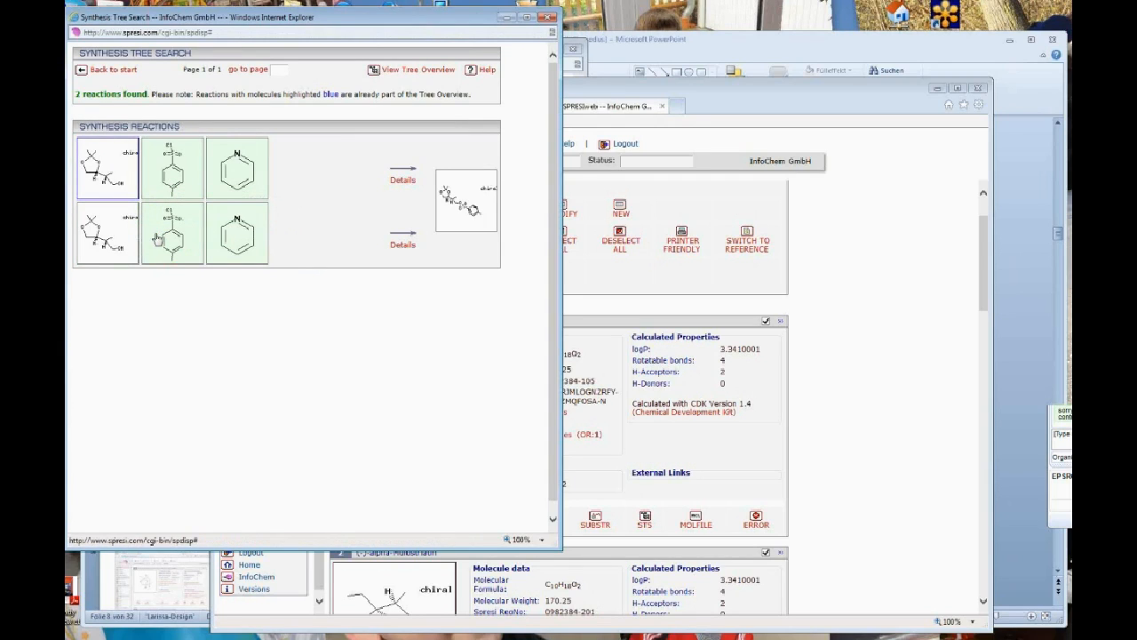
Step: Show all synthesis reactions for the upper of the two chiral alcohols and widen the window to fit the full reaction schemes
left_click(416, 70)
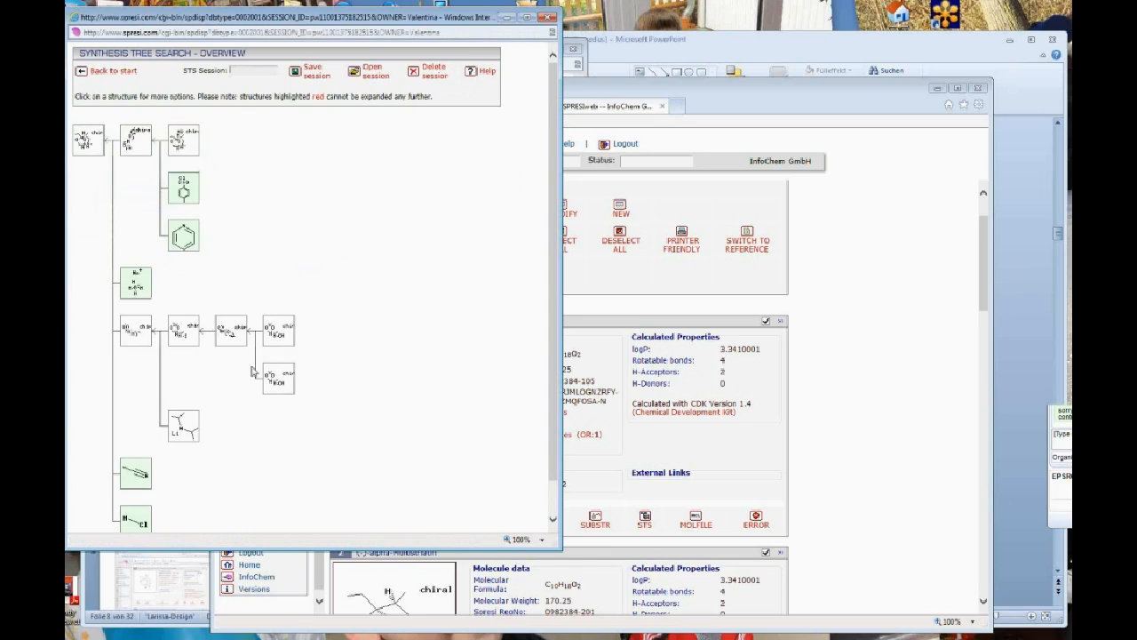
left_click(283, 328)
left_click(331, 337)
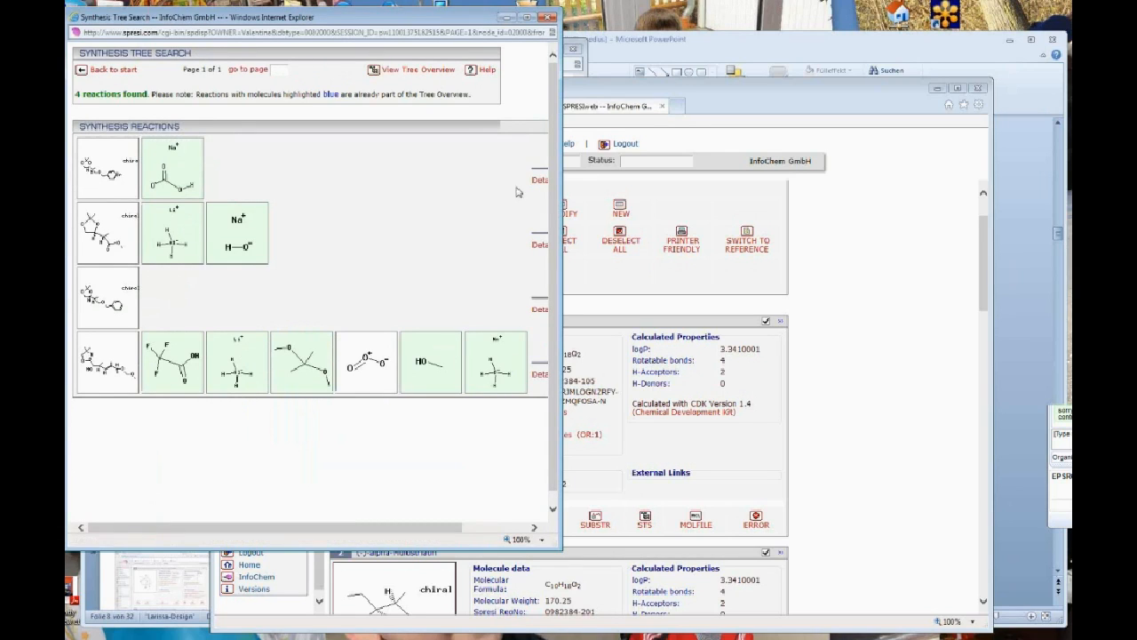
left_click_drag(561, 229, 695, 232)
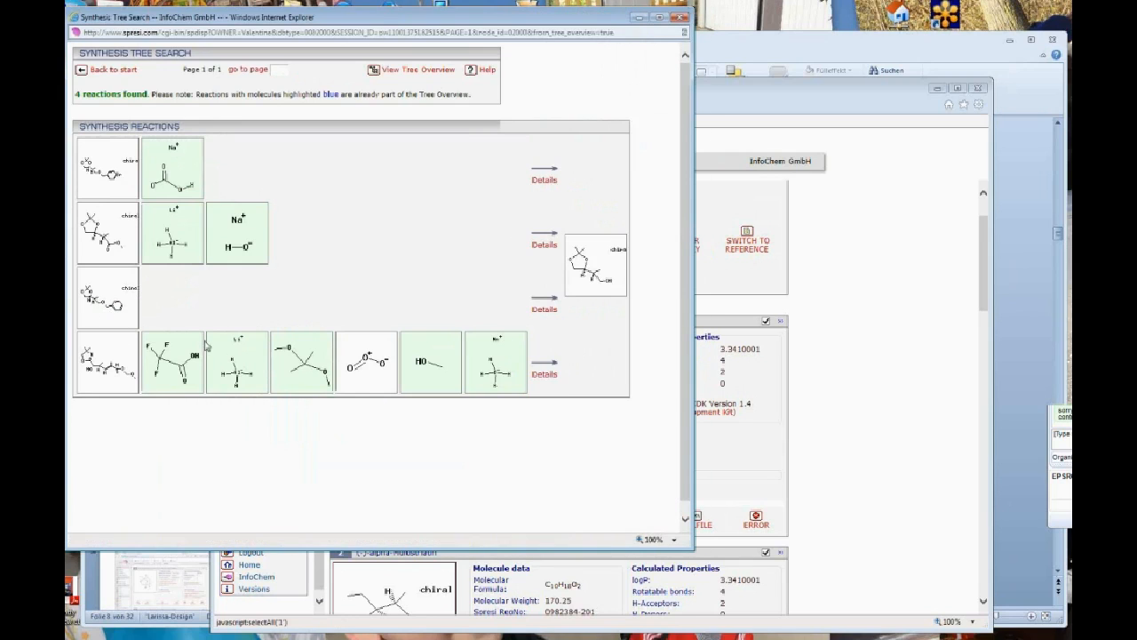
Step: Return to the Tree Overview and show the synthesis path to target for the lower of the two chiral alcohols
left_click(416, 69)
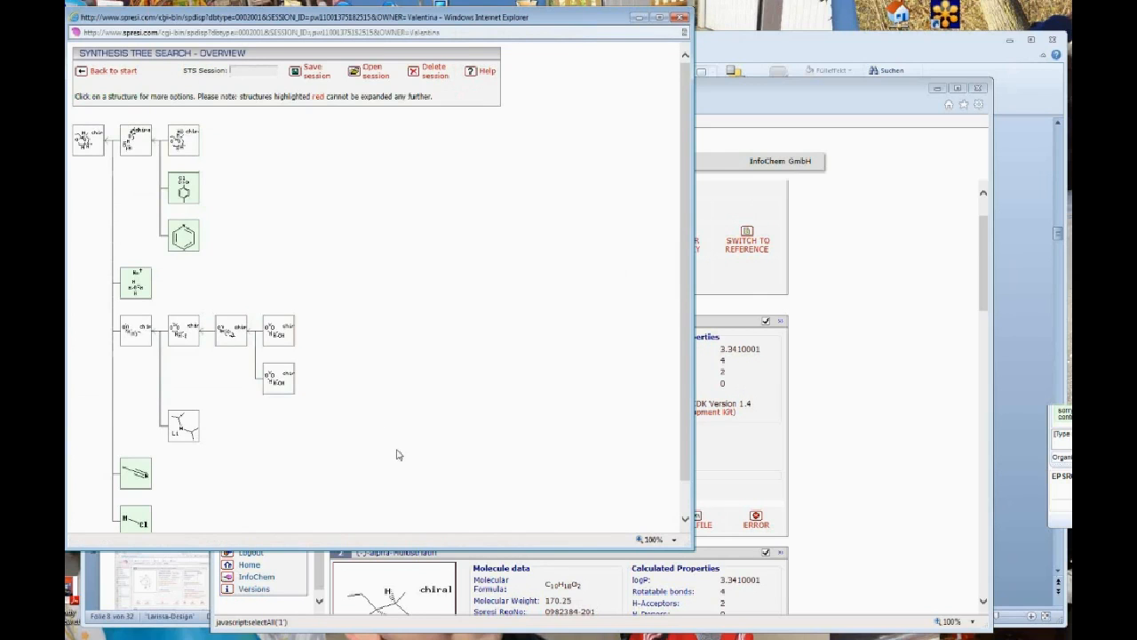
scroll(398, 455, "down", 1)
left_click(290, 352)
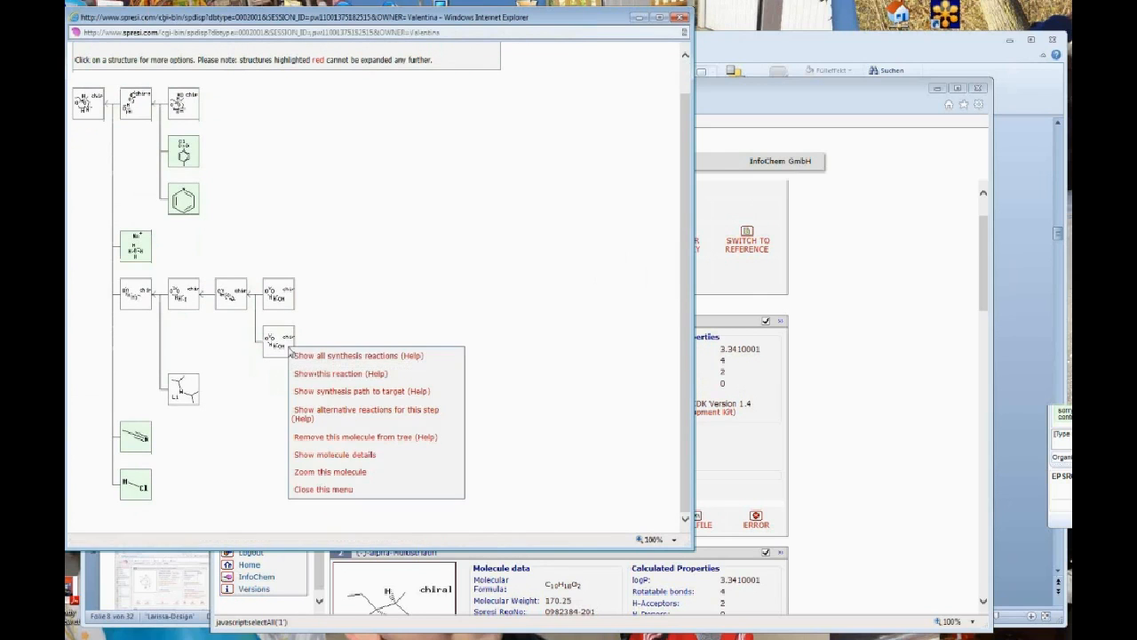
left_click(373, 392)
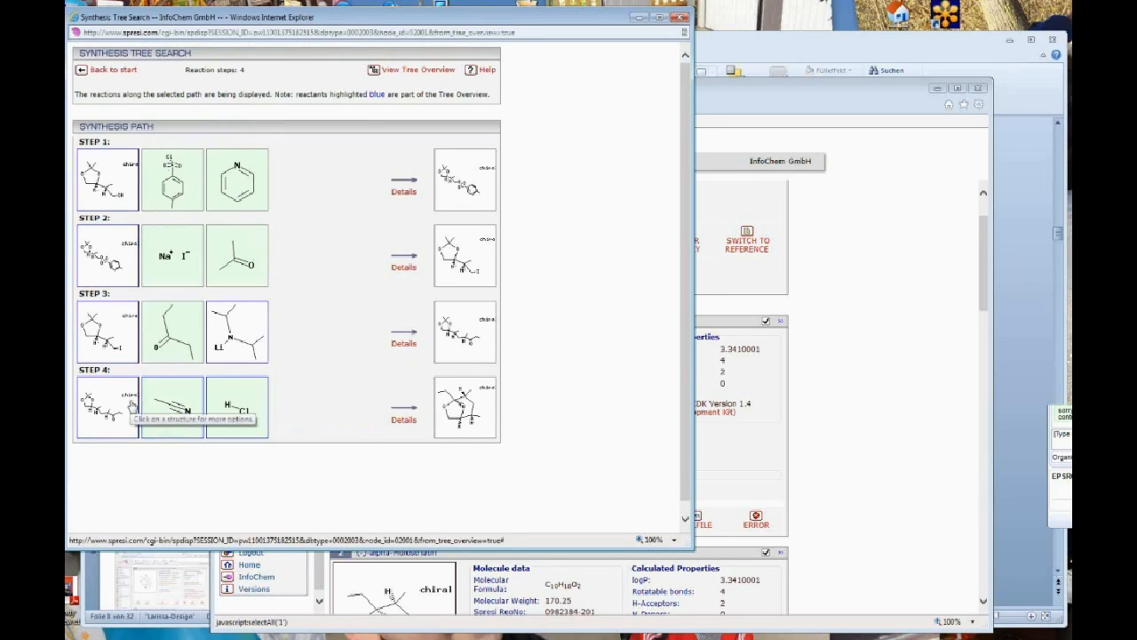
Step: Open the details of the Step 3 reaction in the synthesis path and view its conditions and literature reference
left_click(403, 345)
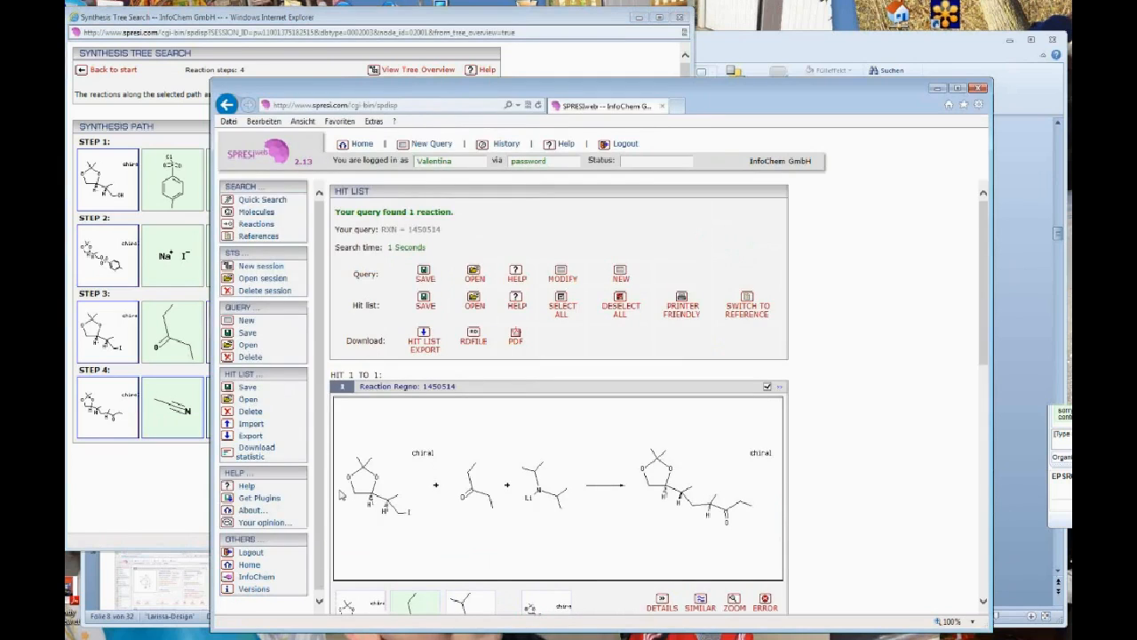
scroll(872, 474, "down", 3)
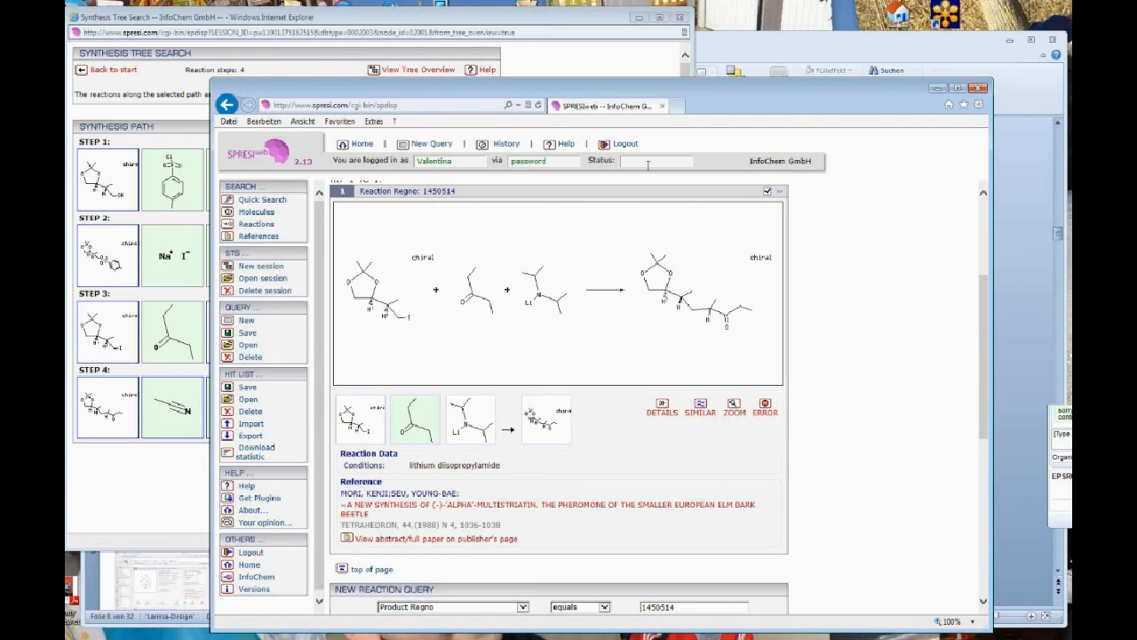
Step: Log out of the SPRESIweb session and close its browser window
left_click(629, 146)
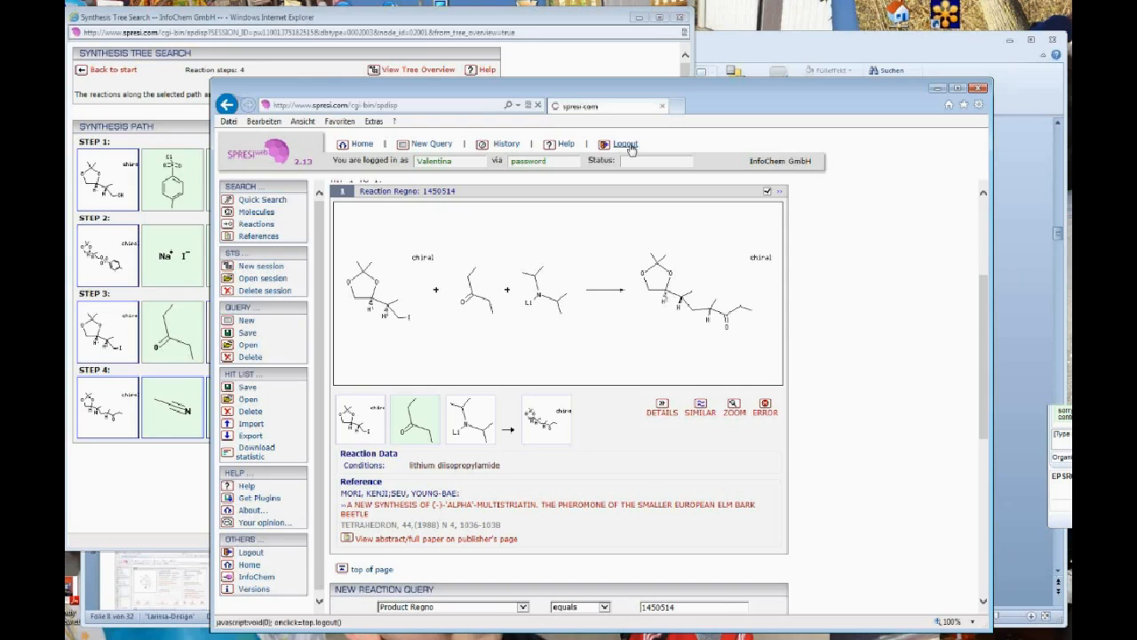
left_click(983, 88)
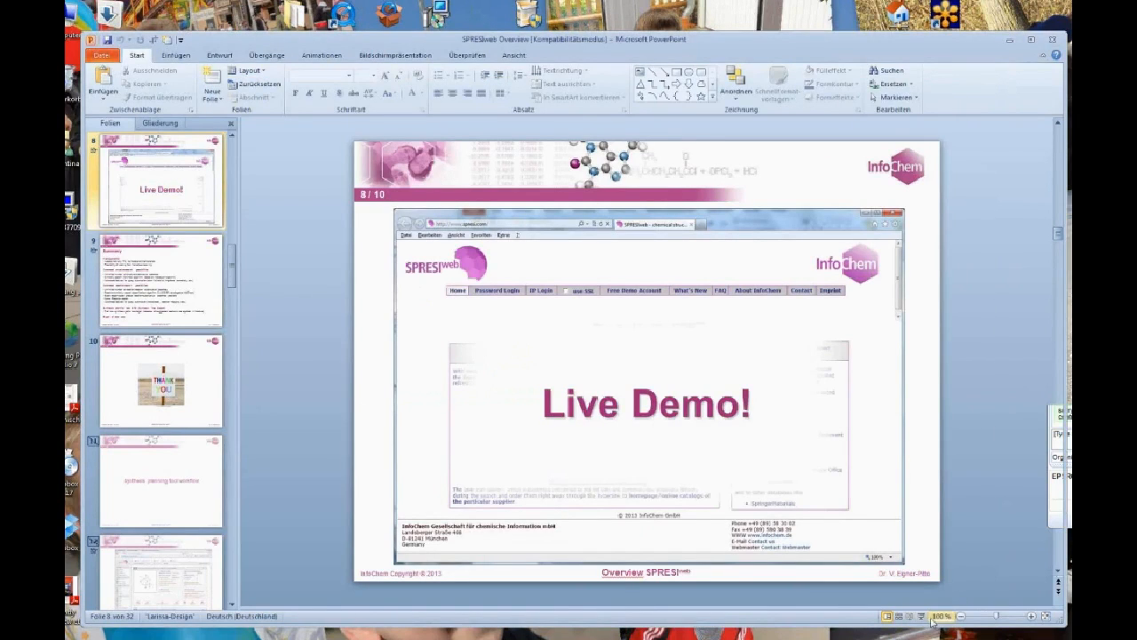
Step: Resume the PowerPoint slide show from the Live Demo slide and advance to the Summary slide
left_click(920, 615)
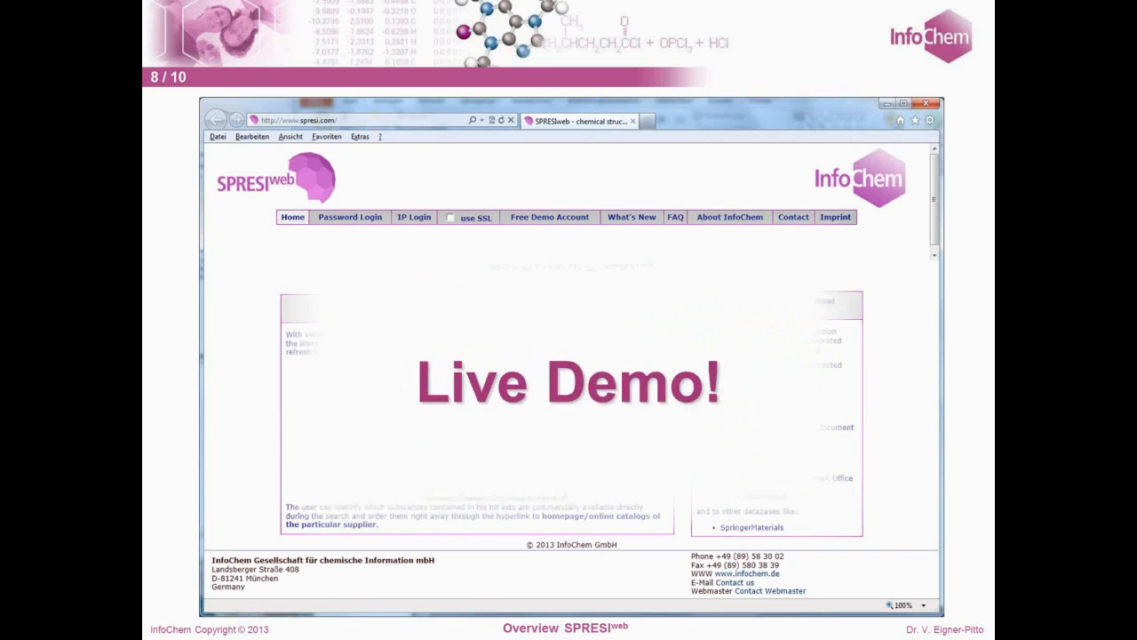
key("Right")
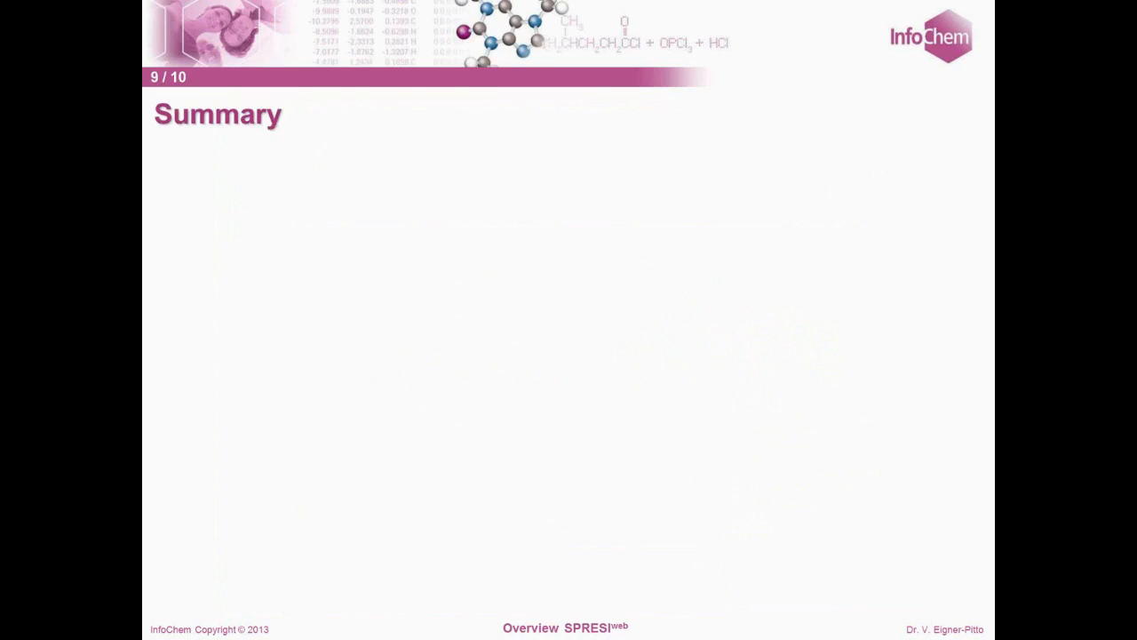